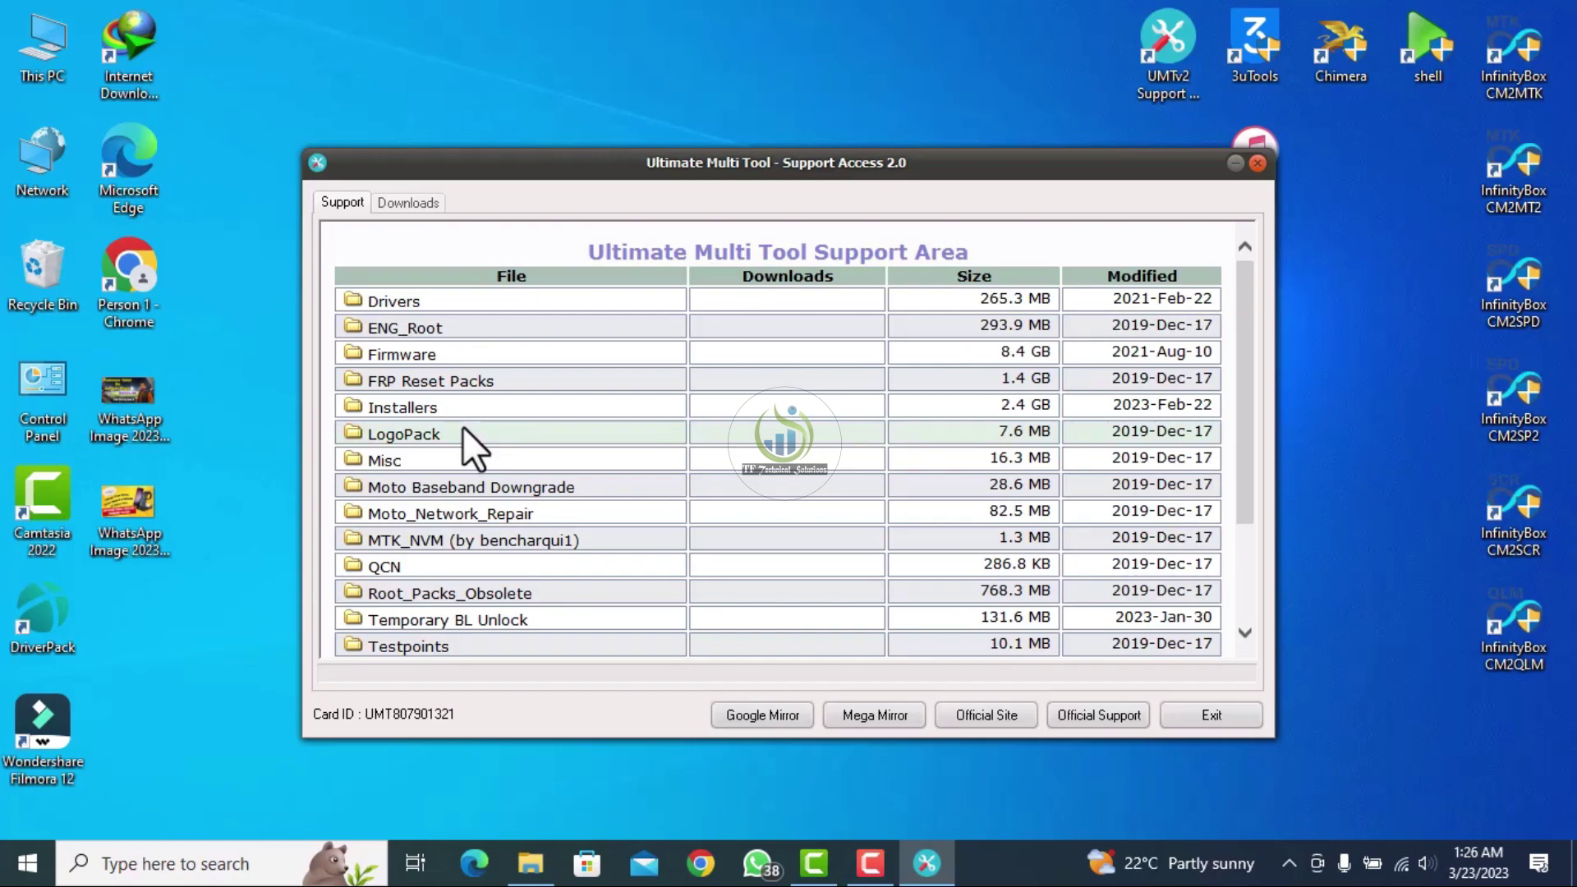
- Queue UMTv2_UMTPro_GSM_5.5.1_International.exe from the Installers folder for download and open the download location
click(390, 408)
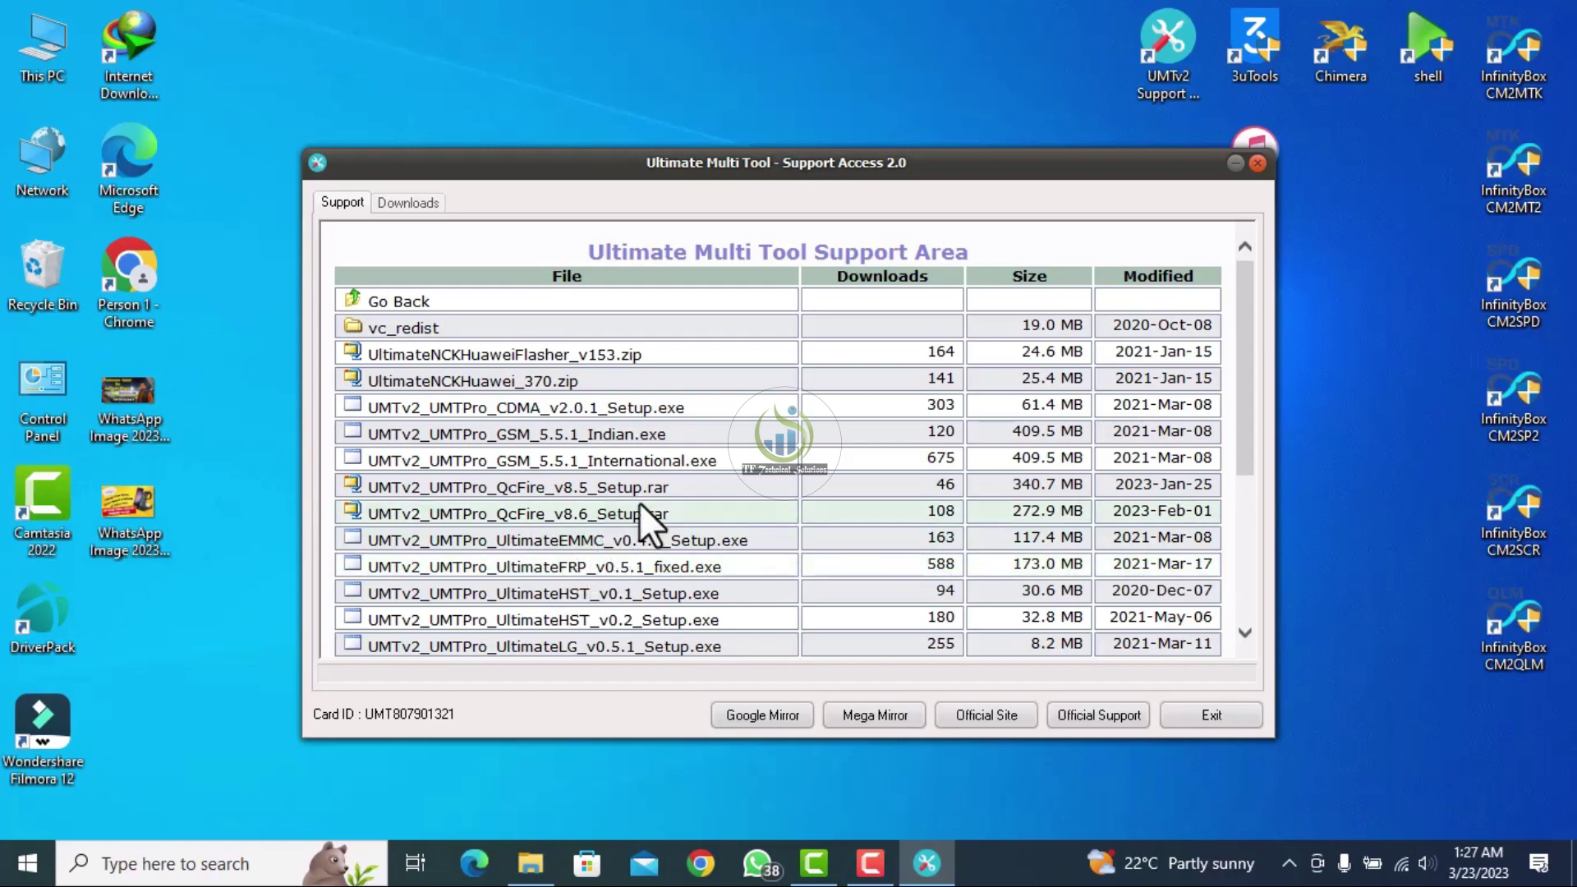
scroll(642, 503, down, 3)
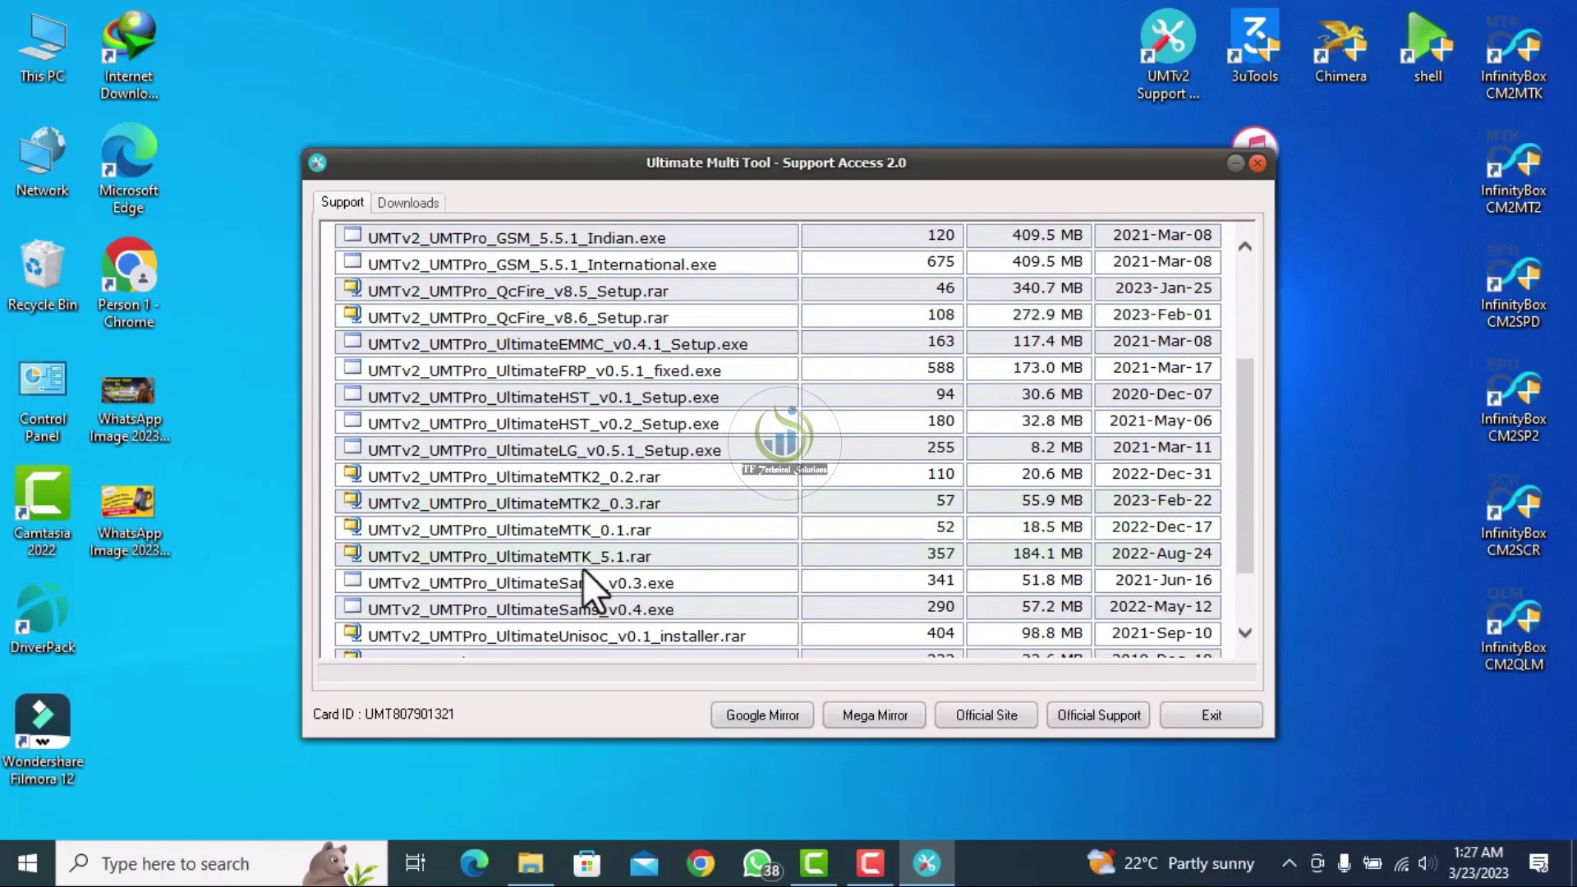
scroll(617, 575, down, 2)
scroll(626, 552, up, 5)
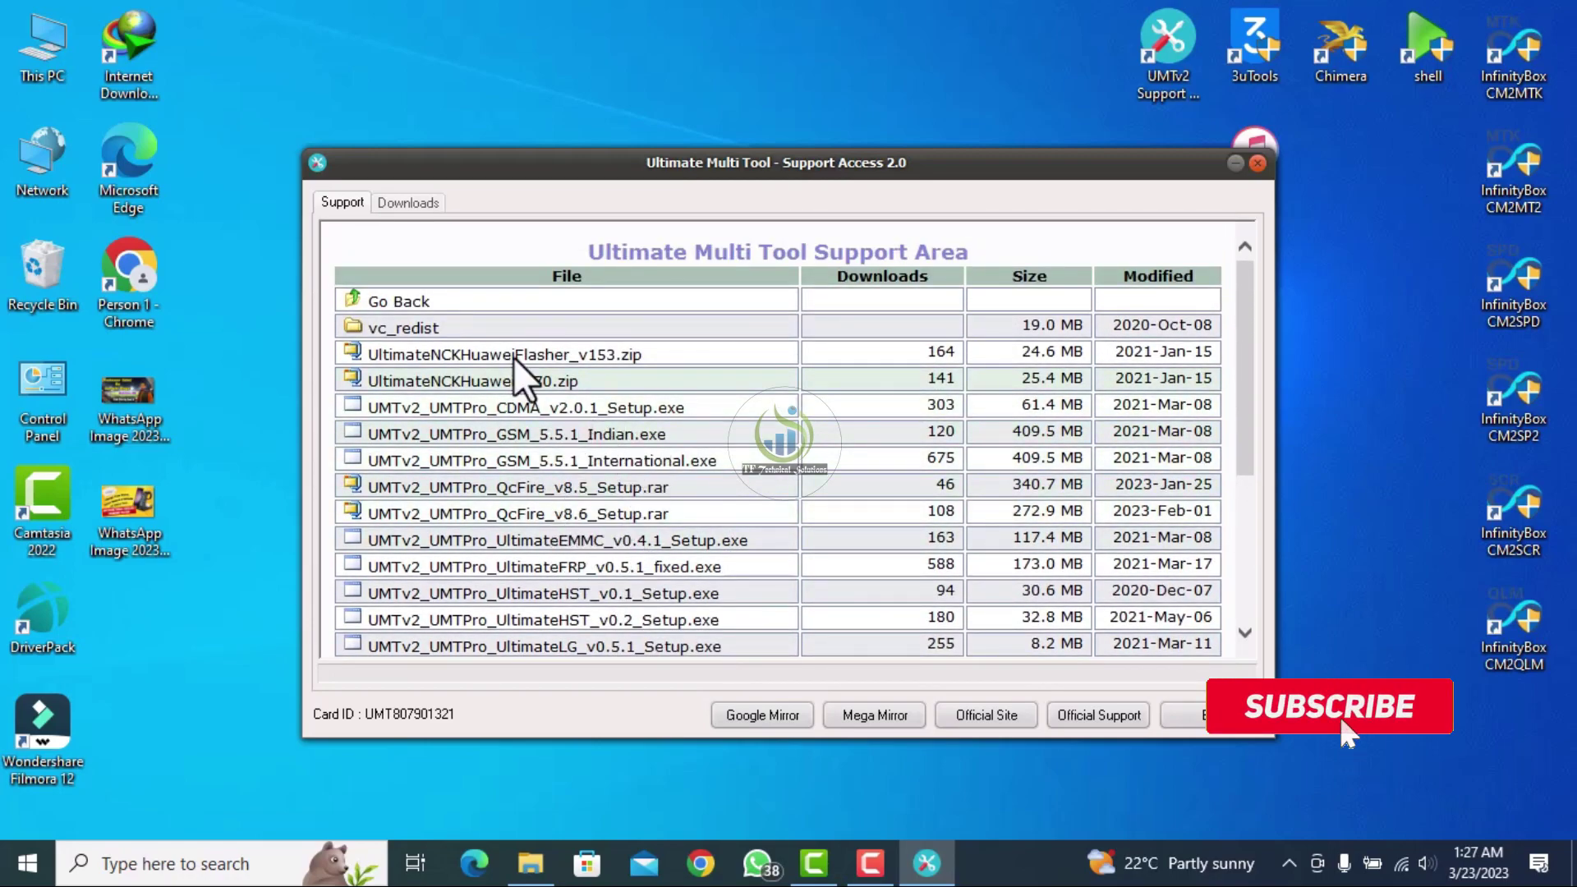
click(543, 460)
click(544, 460)
click(935, 513)
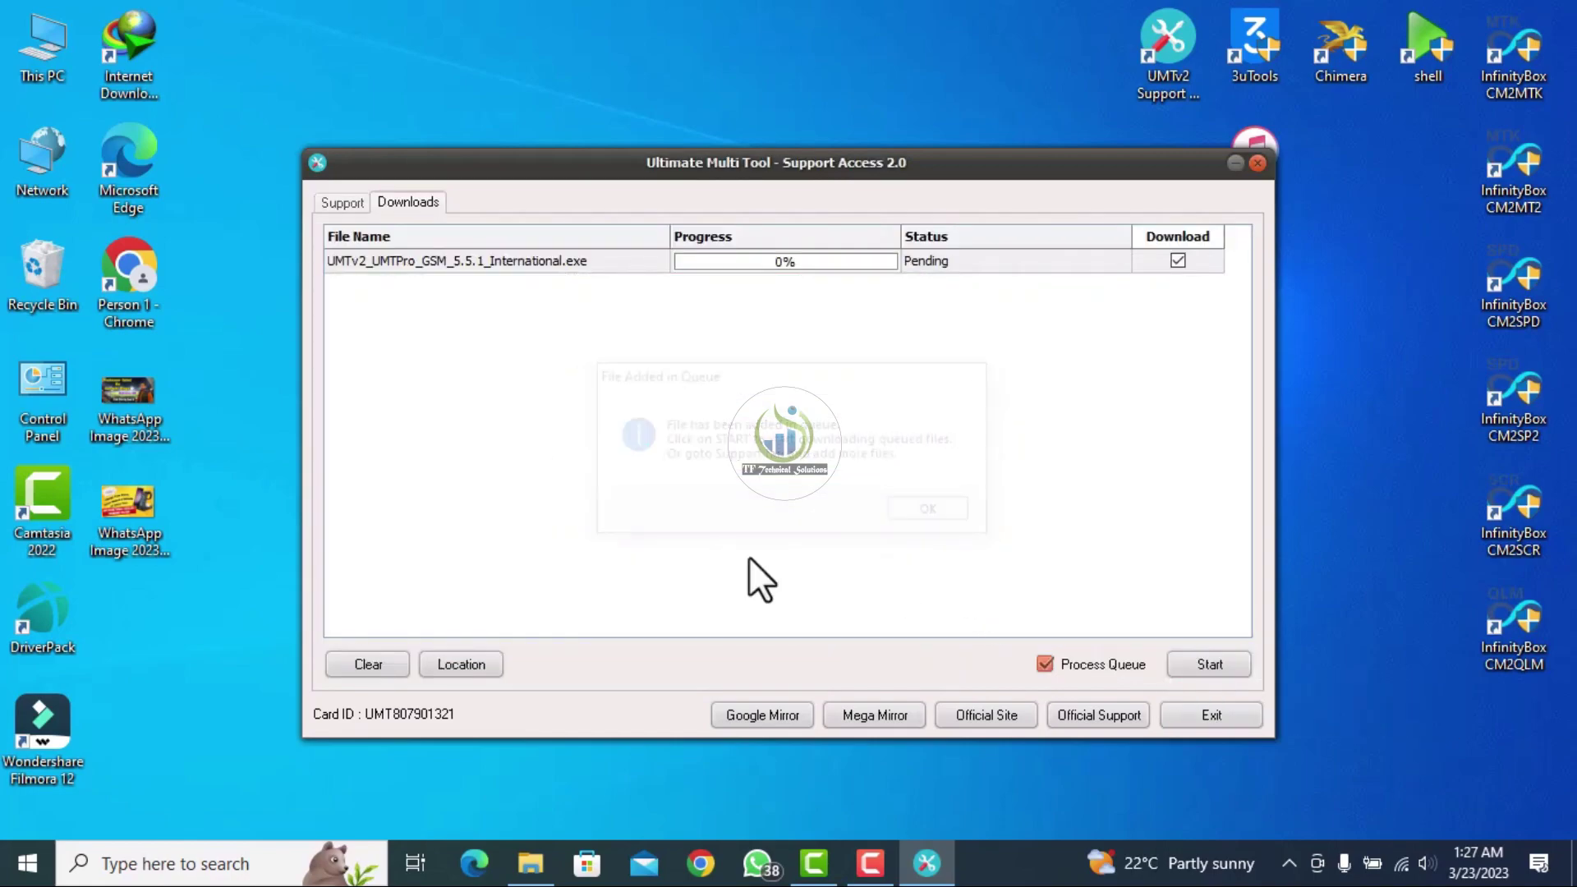
click(475, 661)
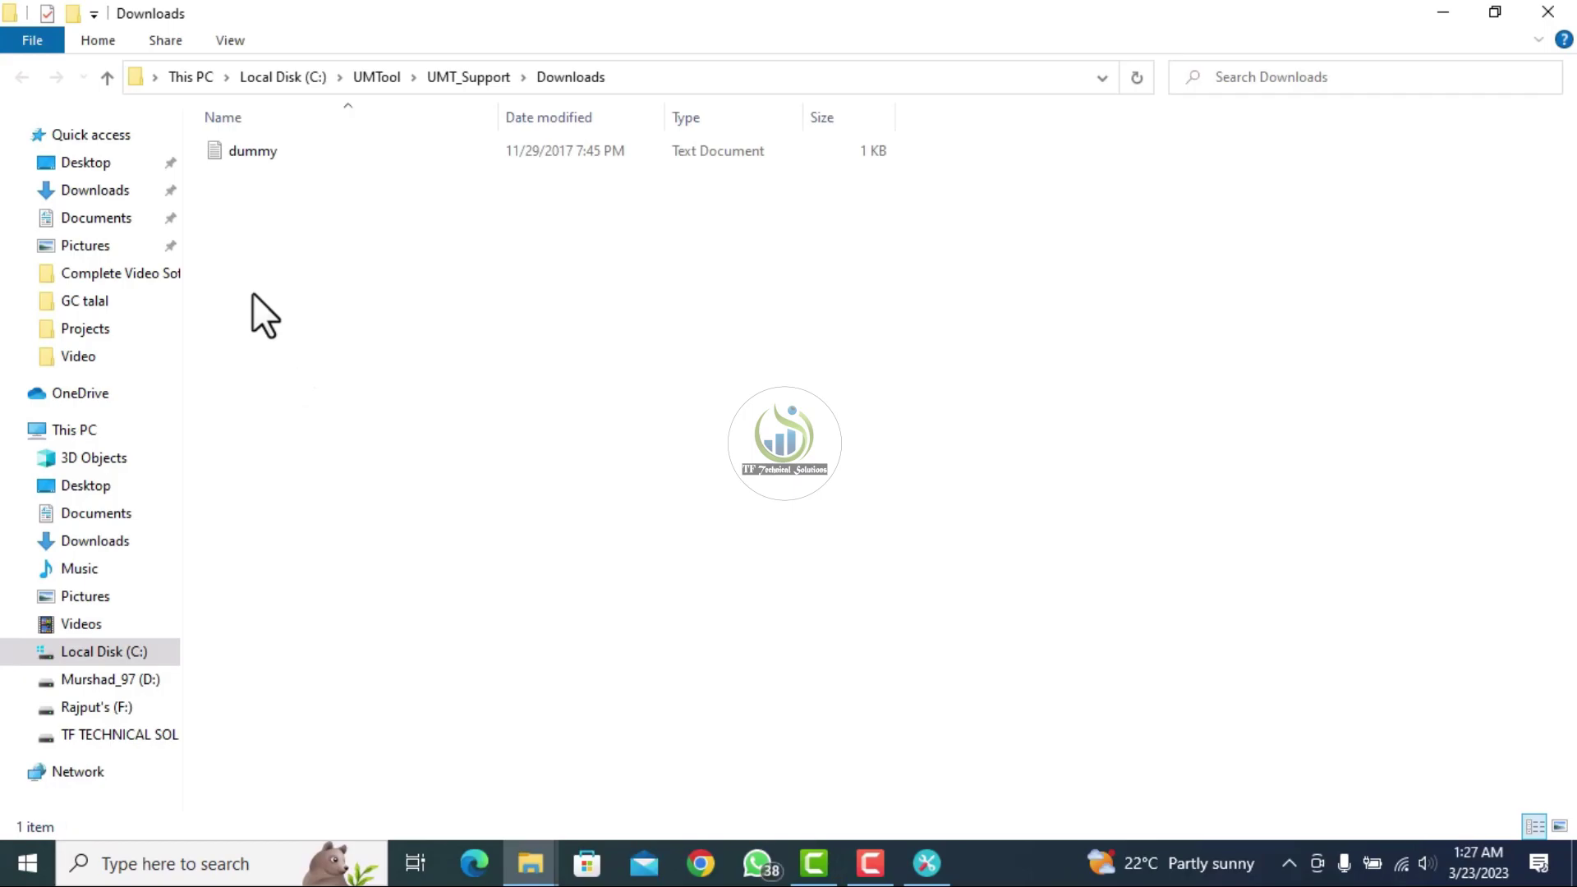
- Launch the setup inside the UMTv2_UMTPro_UltimateMTK_5.1 archive from the UMT Pro Setup folder in Mobile Software on drive D
mouse_move(531, 863)
click(442, 813)
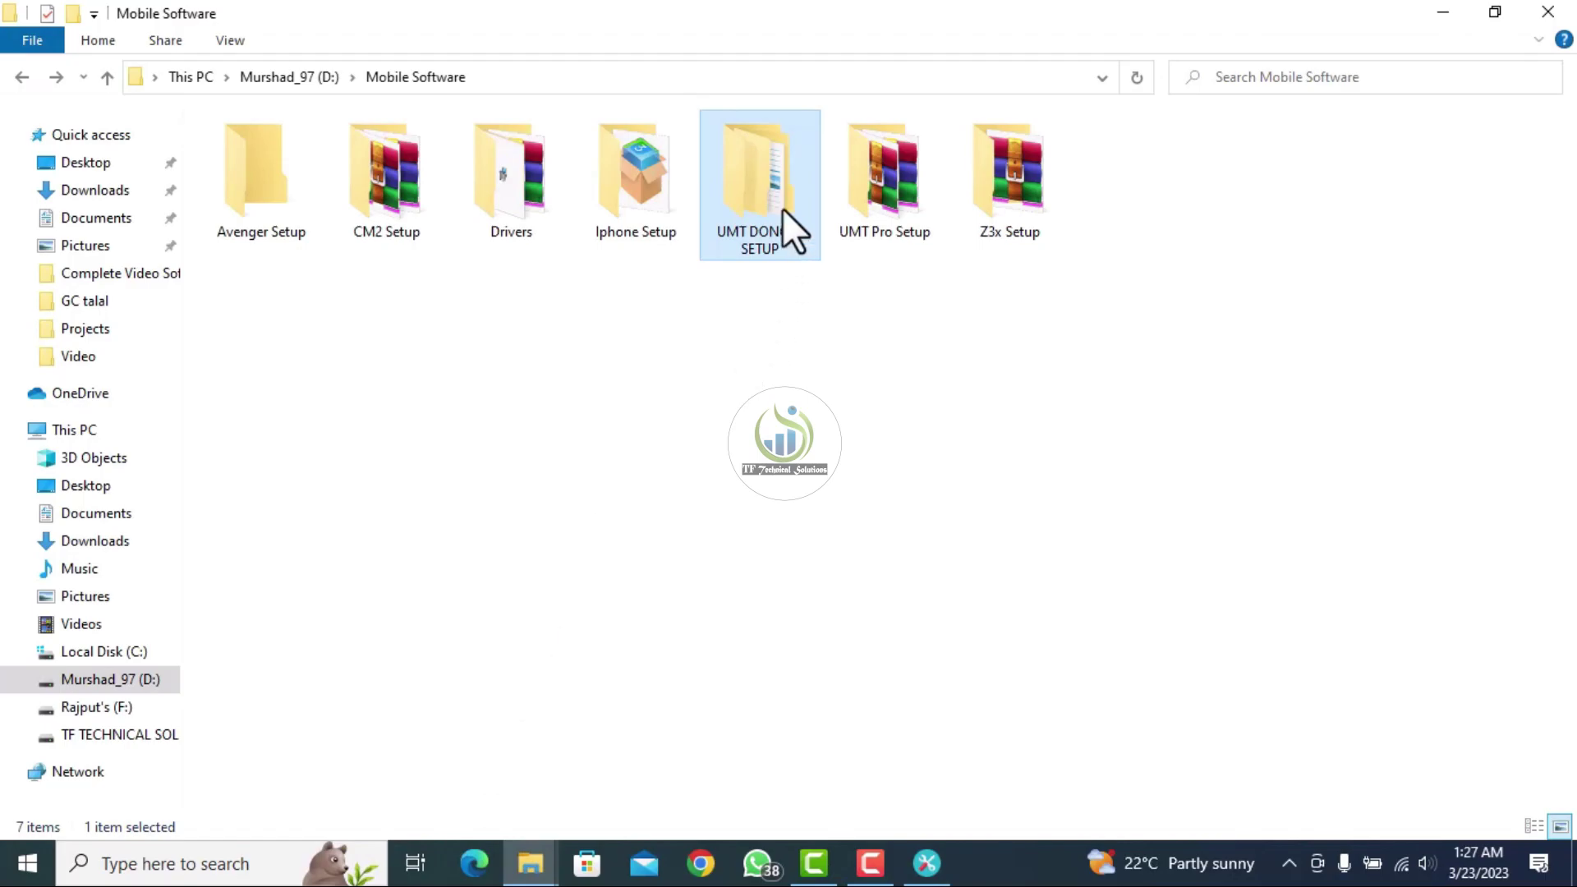
double_click(923, 182)
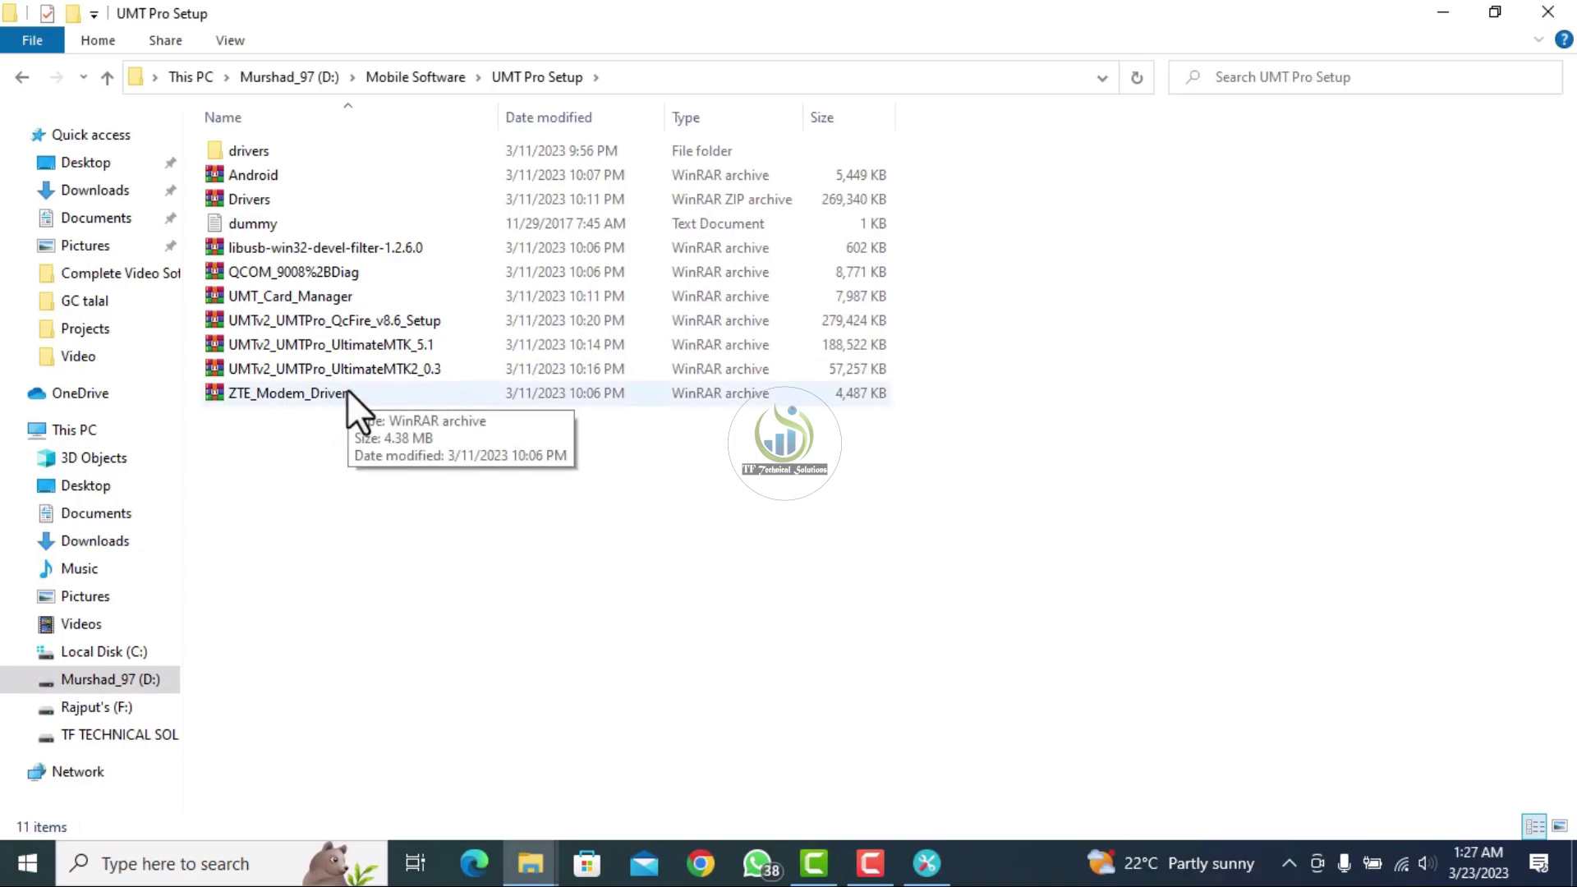
double_click(374, 349)
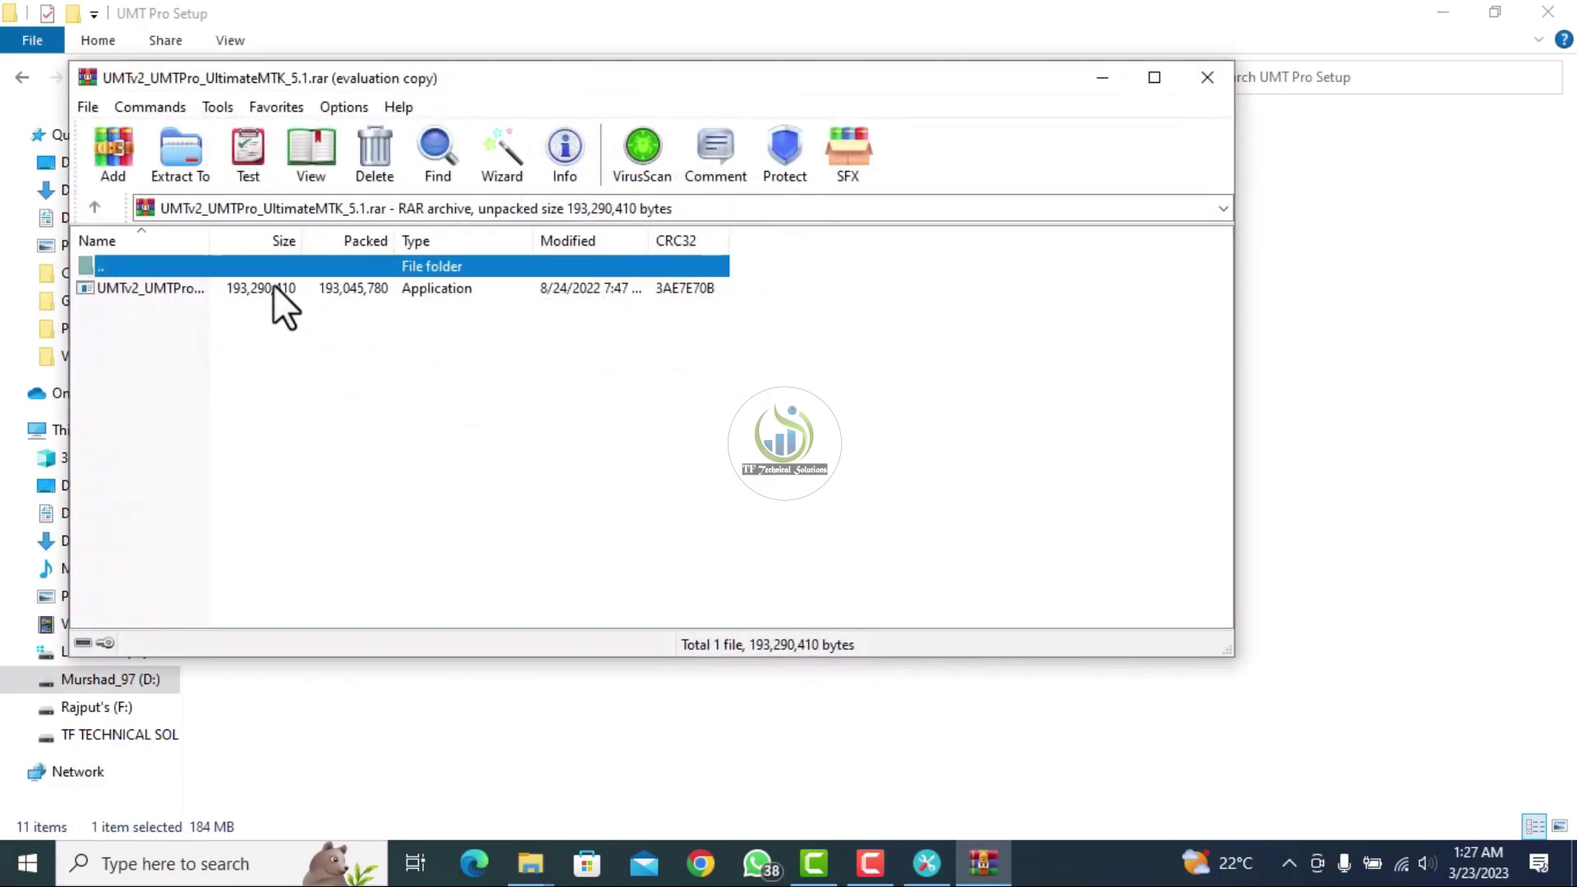
double_click(273, 287)
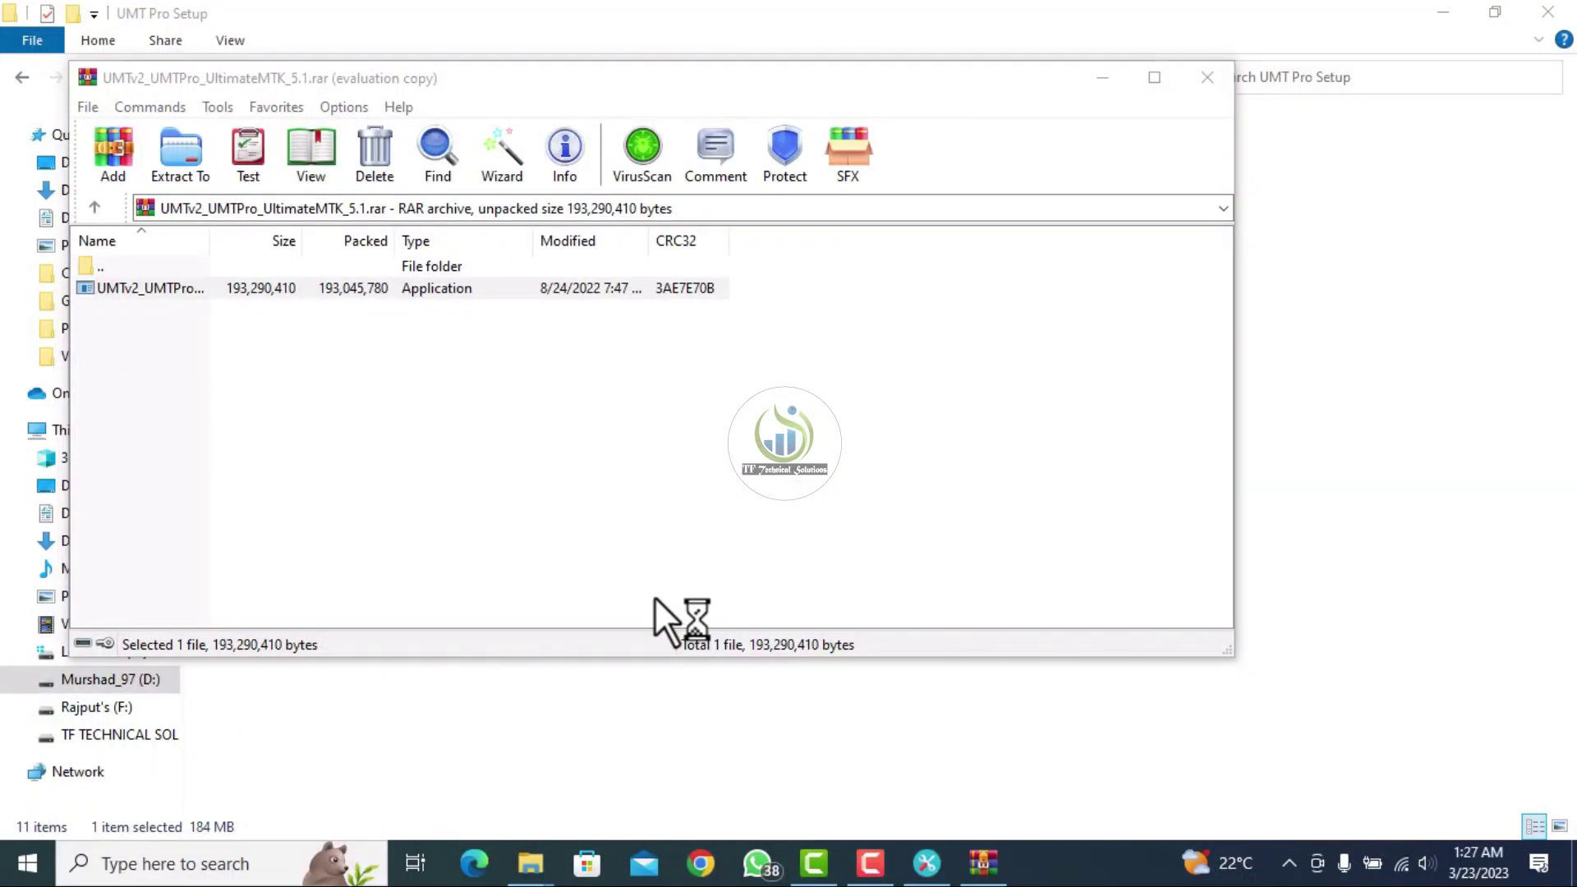
- Accept the license agreement and install Ultimate Multi Tool - MTK 5.1 with desktop and Quick Launch shortcuts
click(594, 544)
click(908, 613)
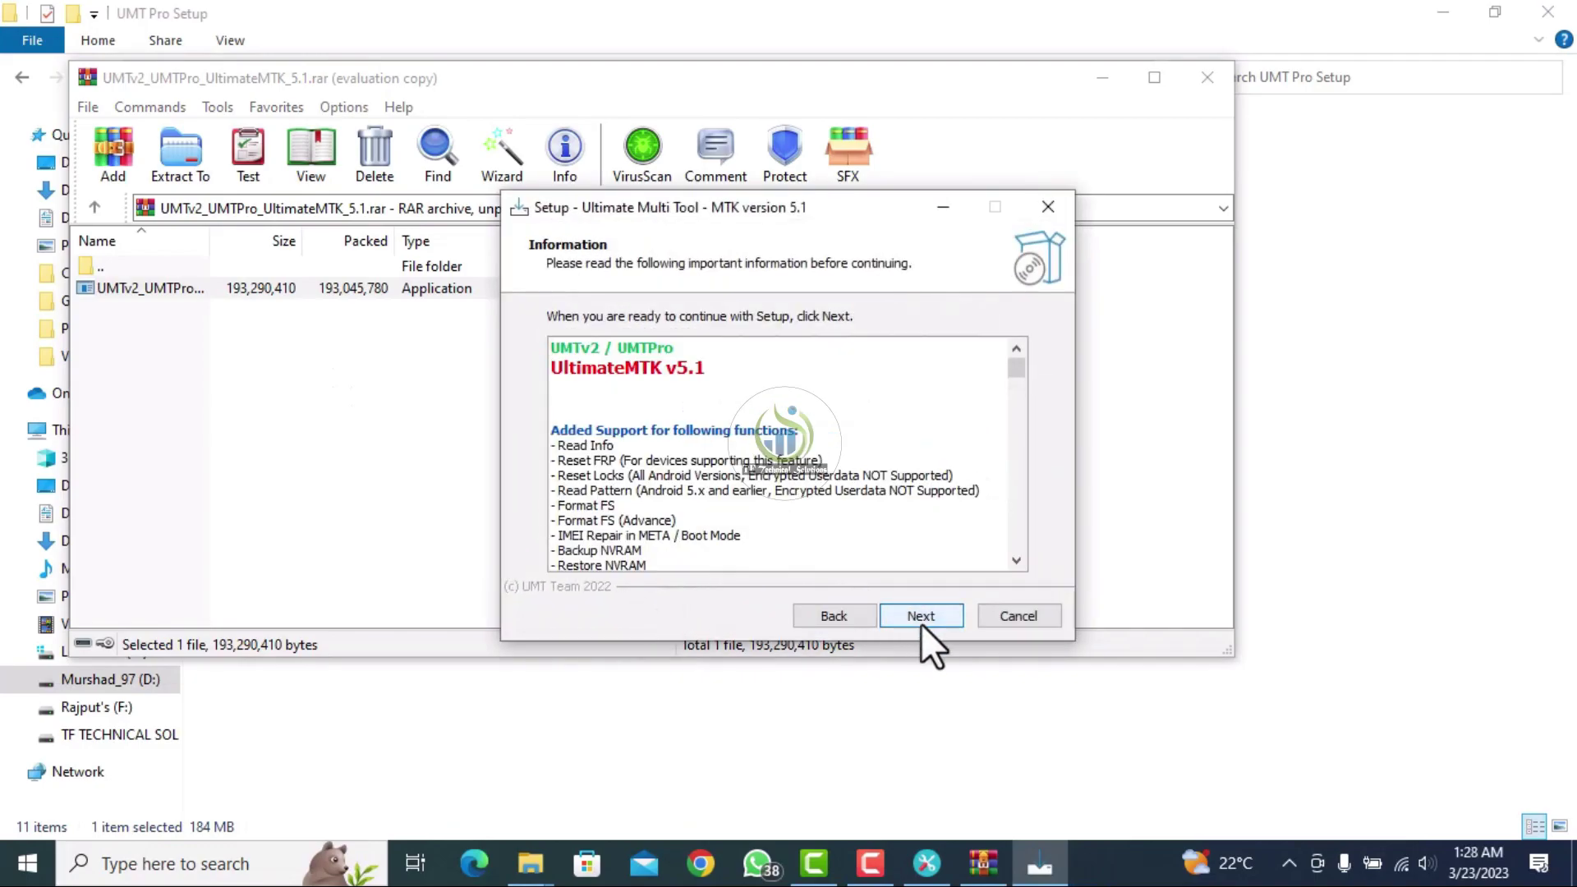
click(925, 618)
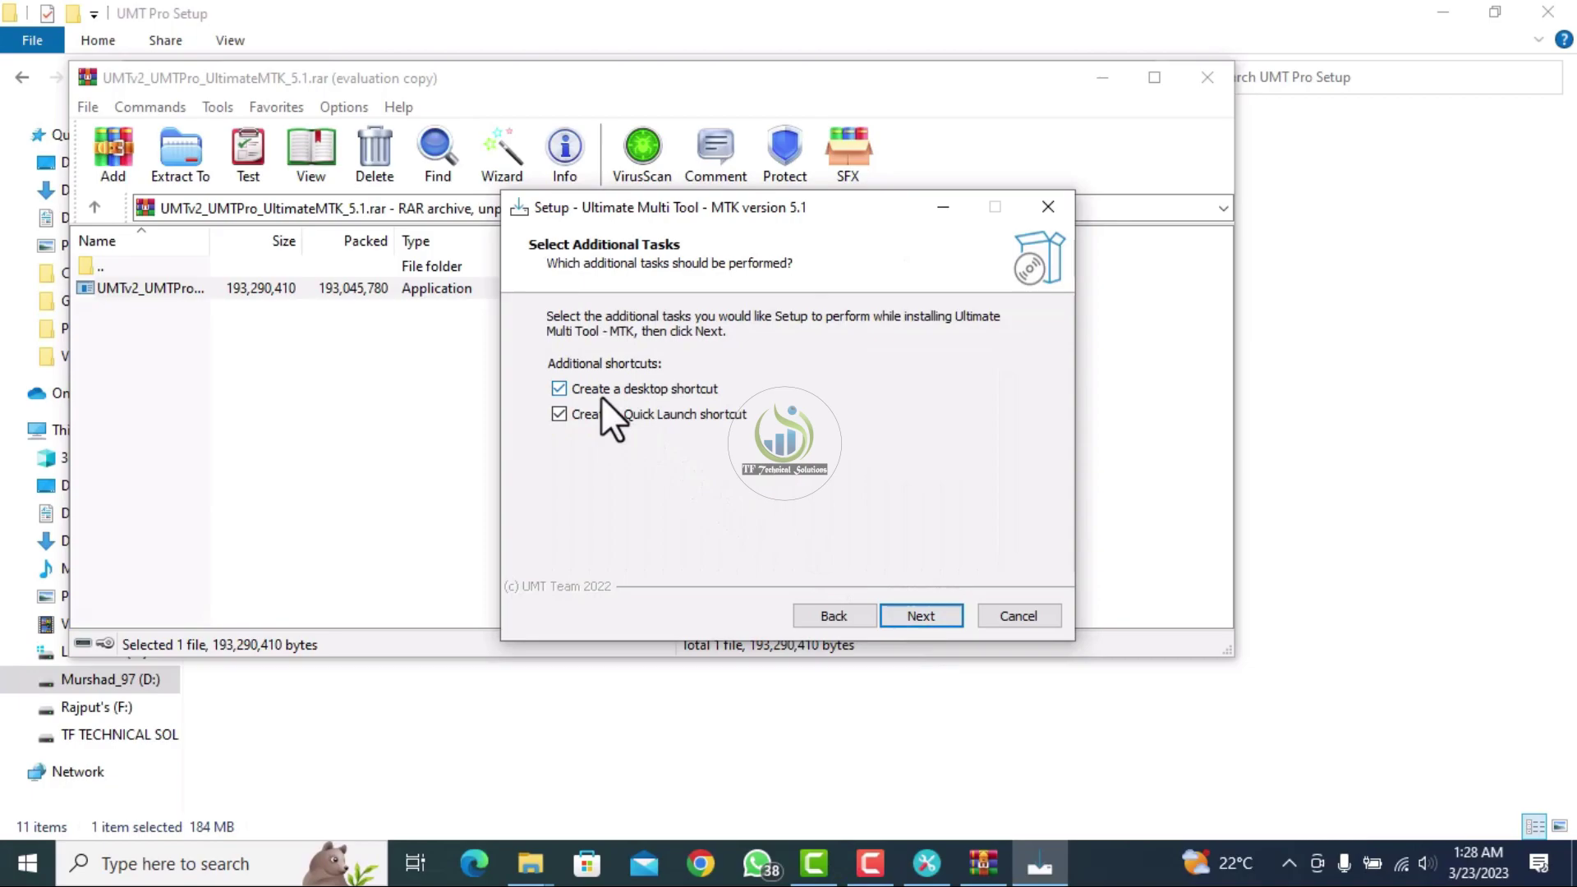
click(913, 615)
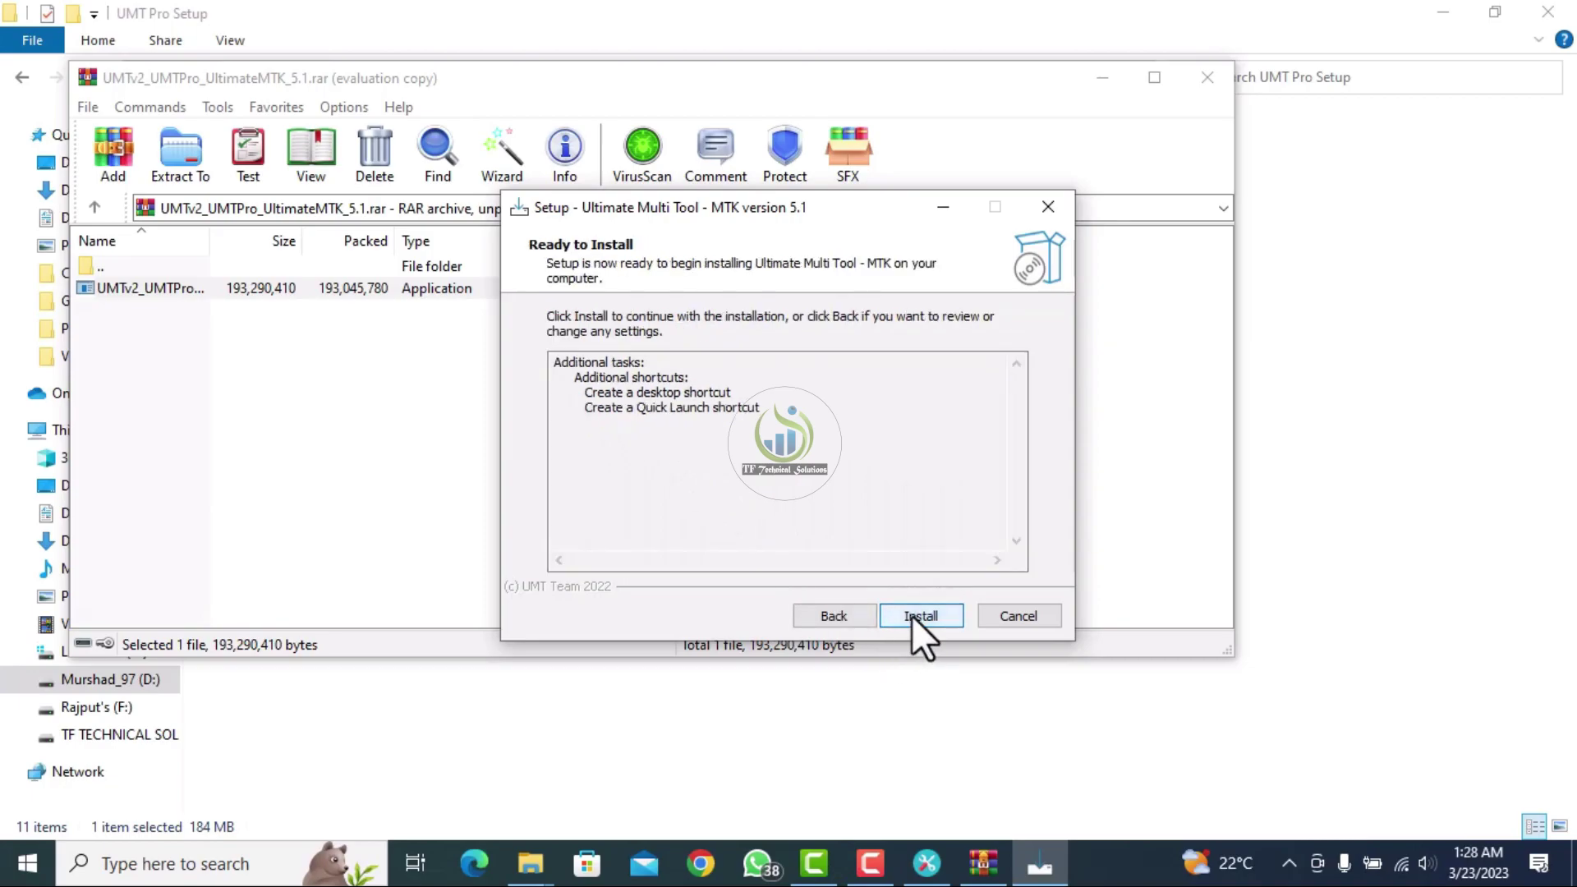
click(912, 615)
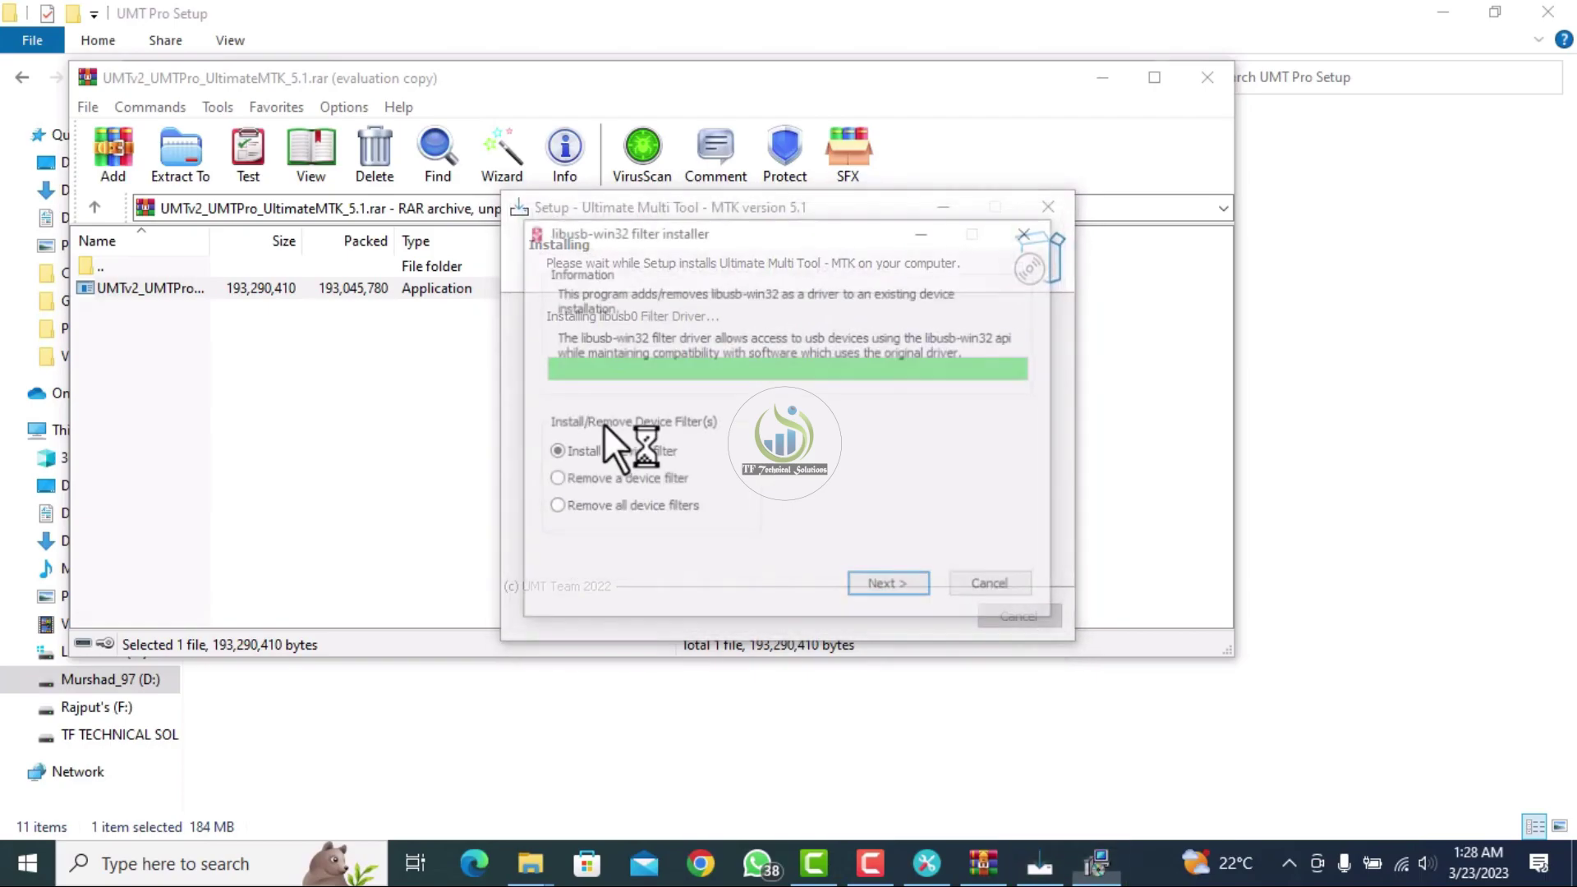
click(922, 616)
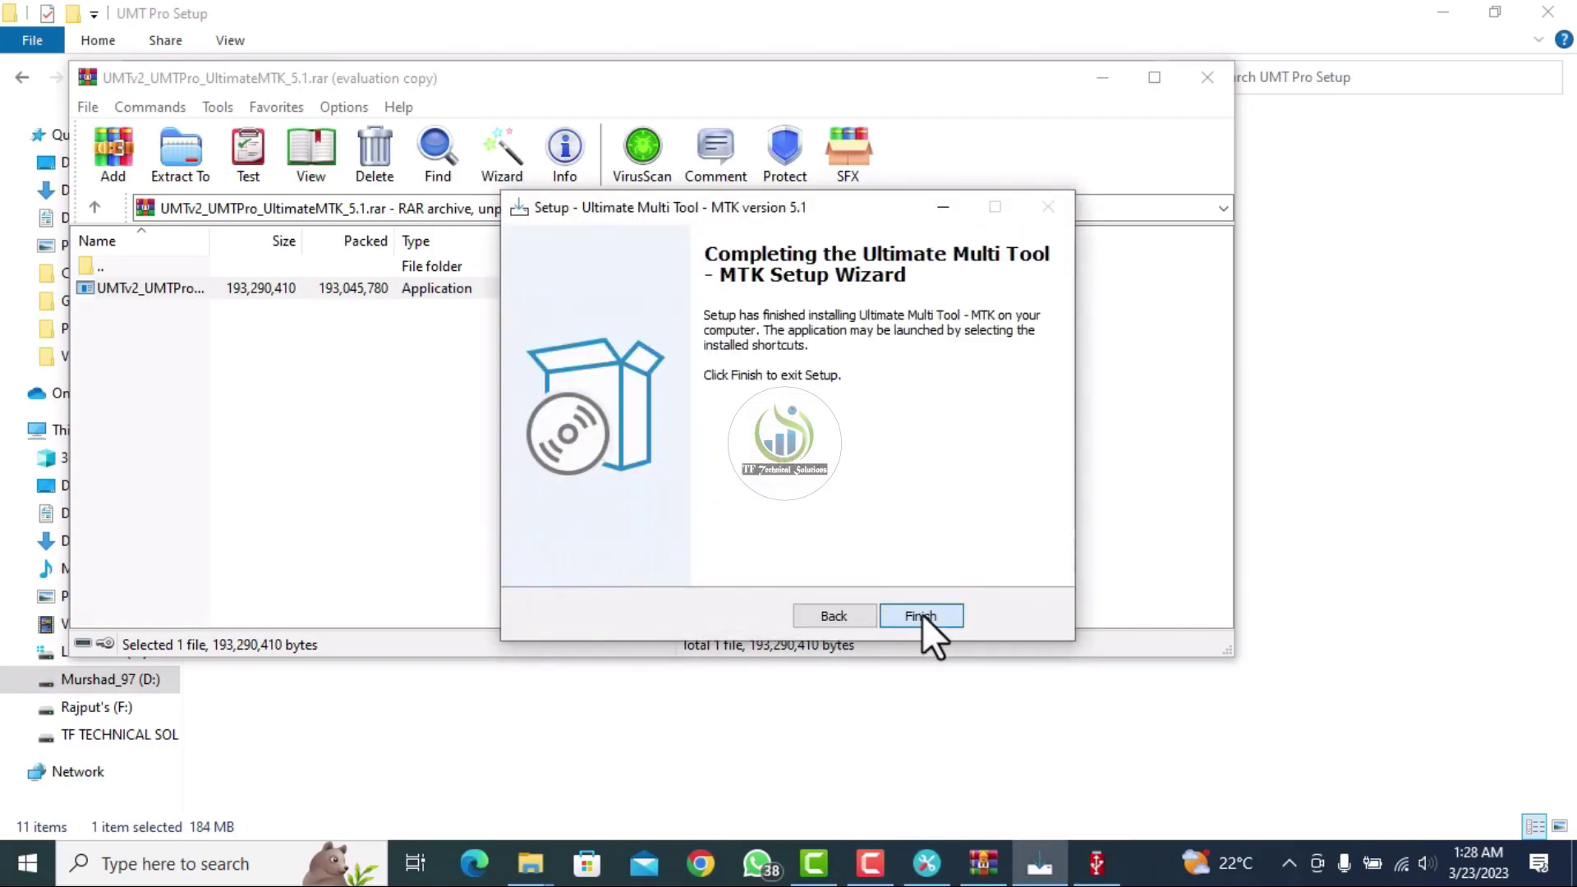
click(922, 617)
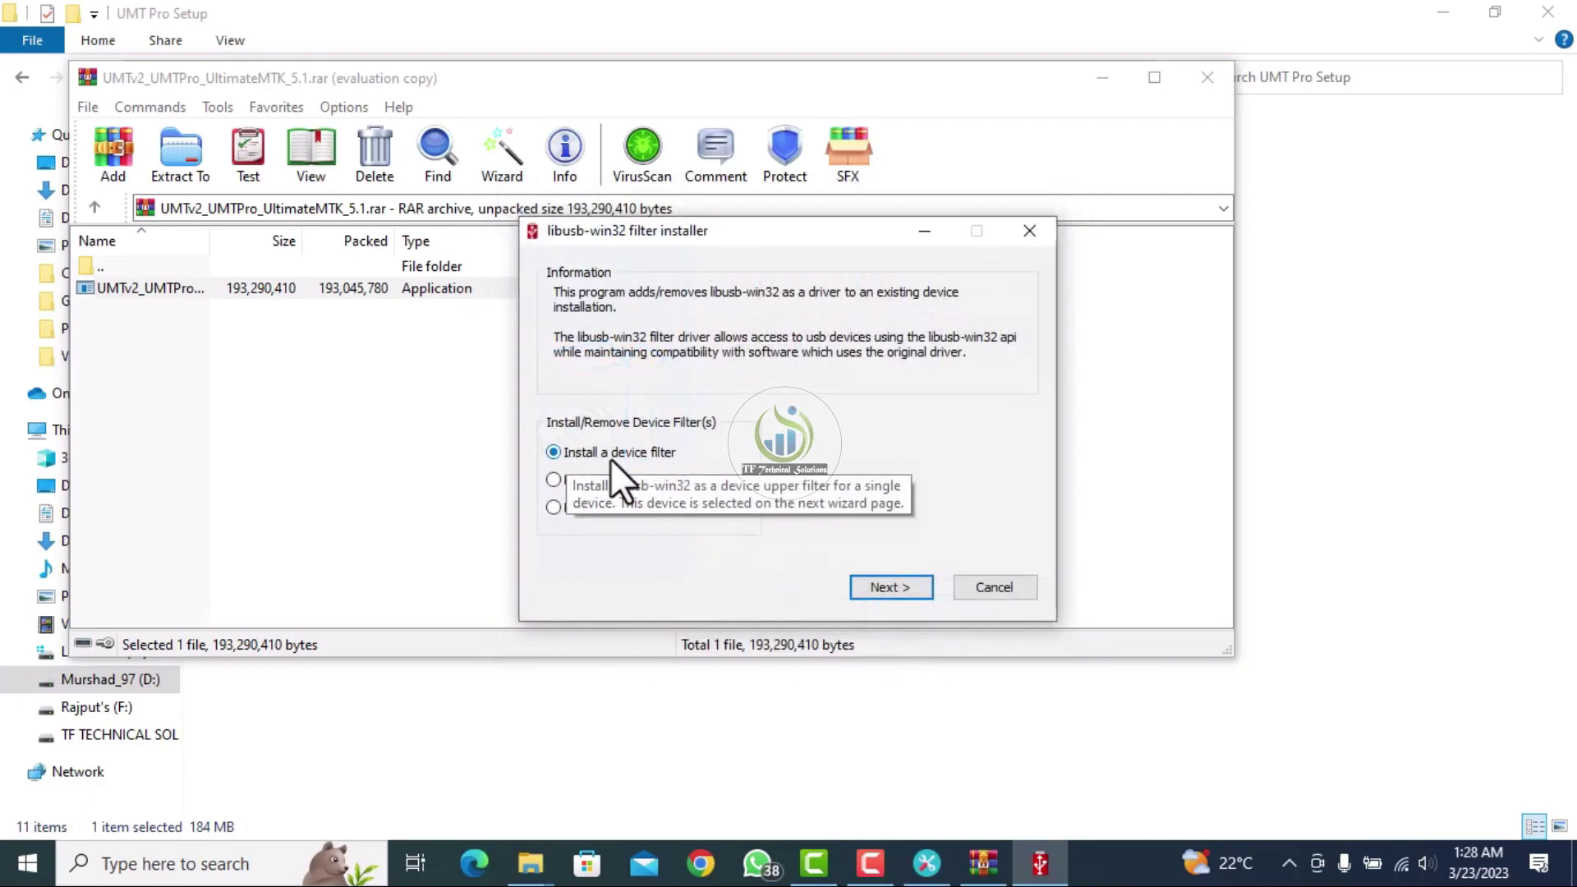
- Install libusb-win32 device filters for the USB Input Device and the USB Video Device
click(897, 586)
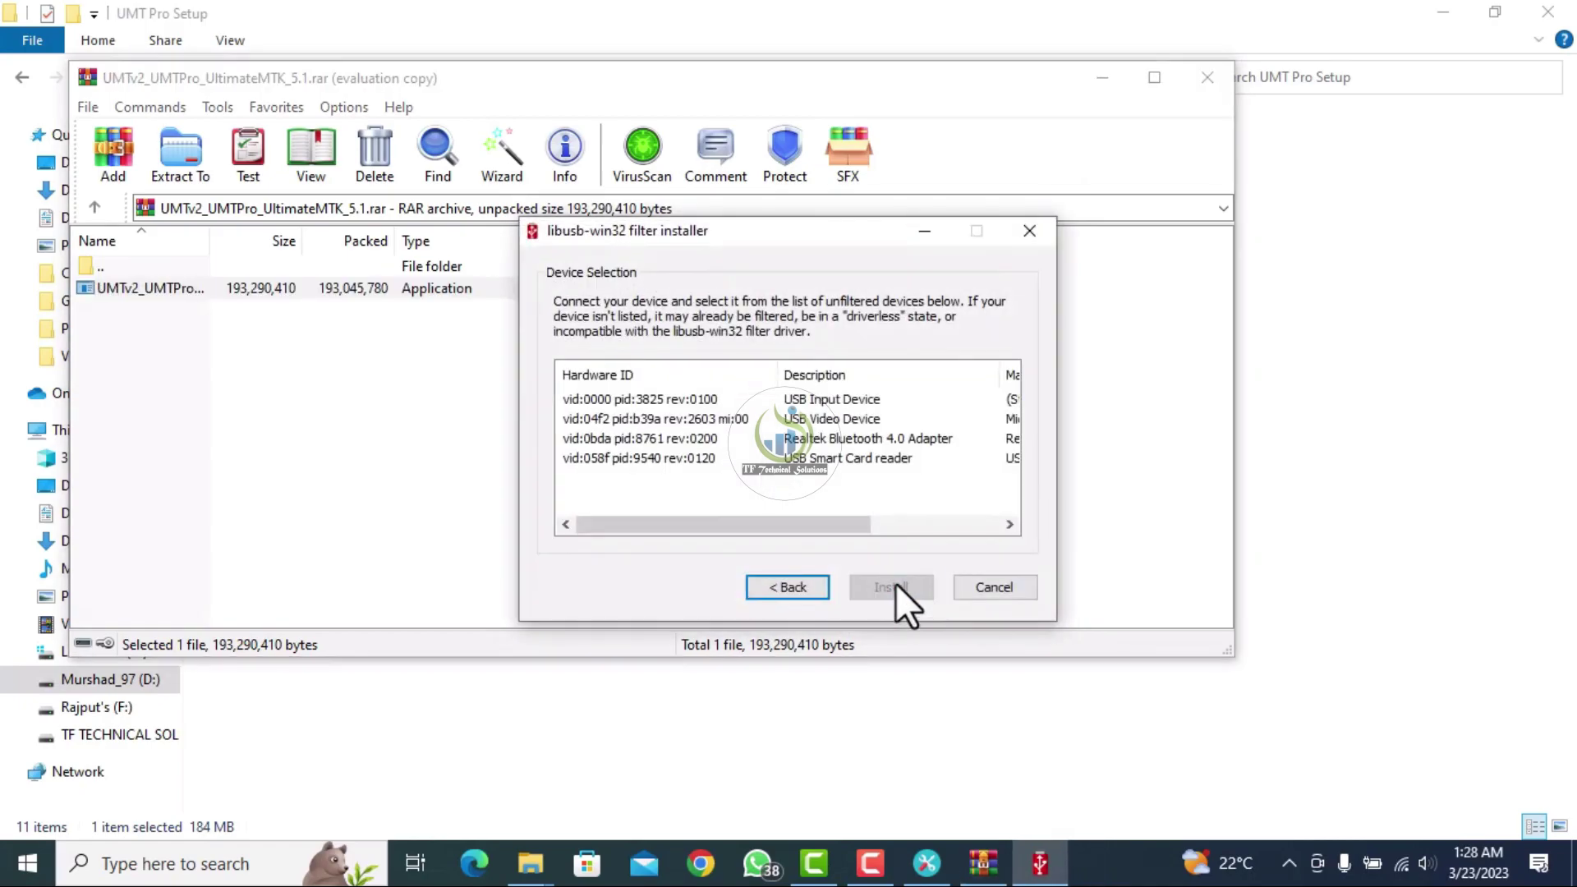
click(764, 403)
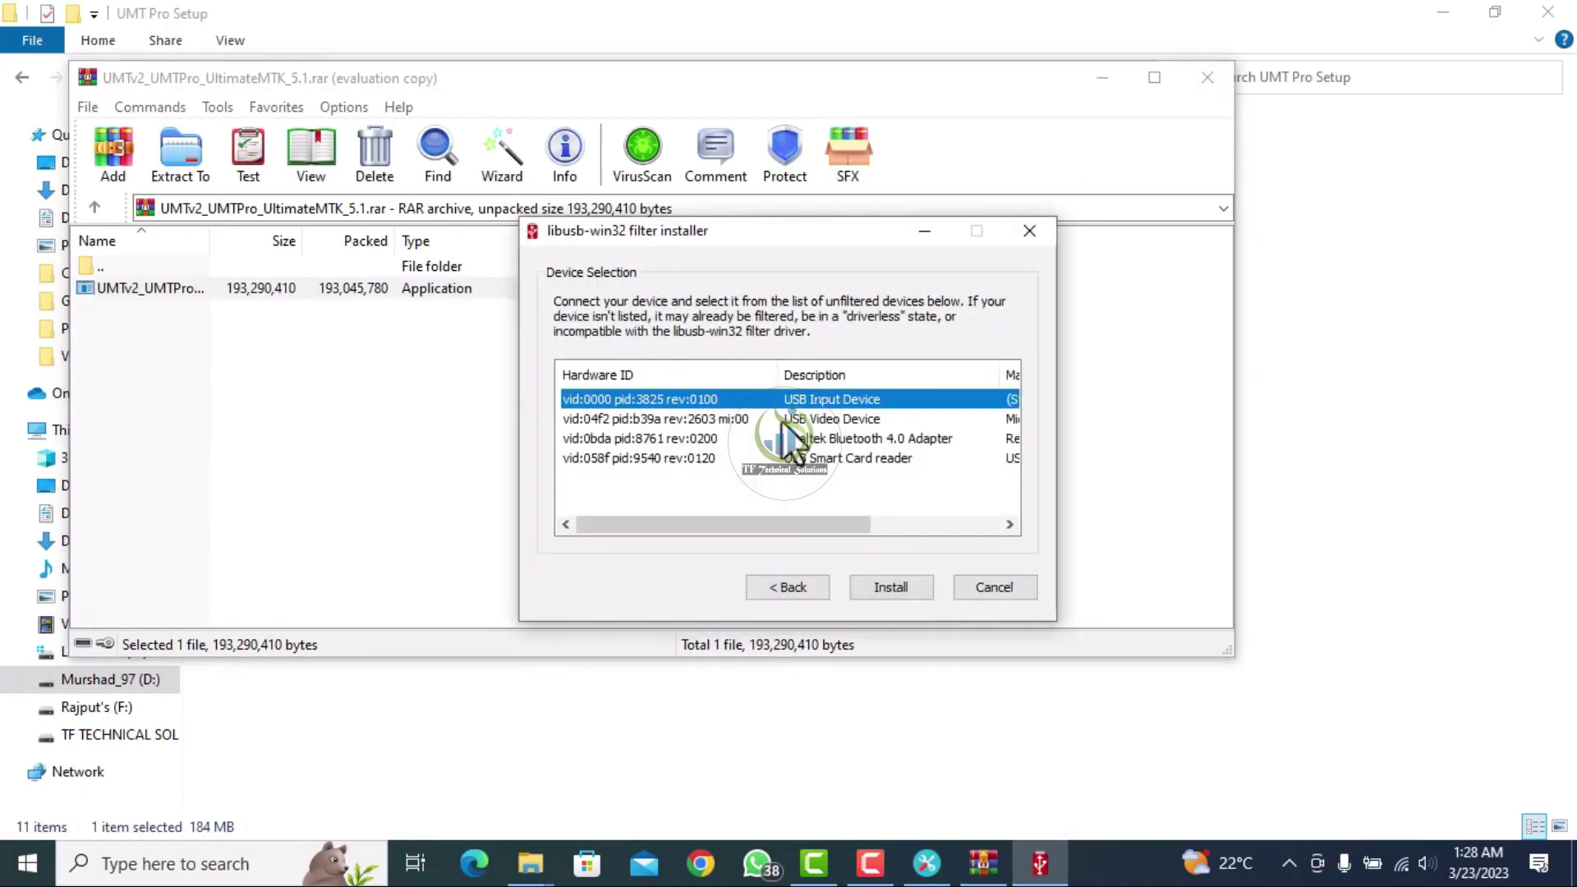
click(898, 588)
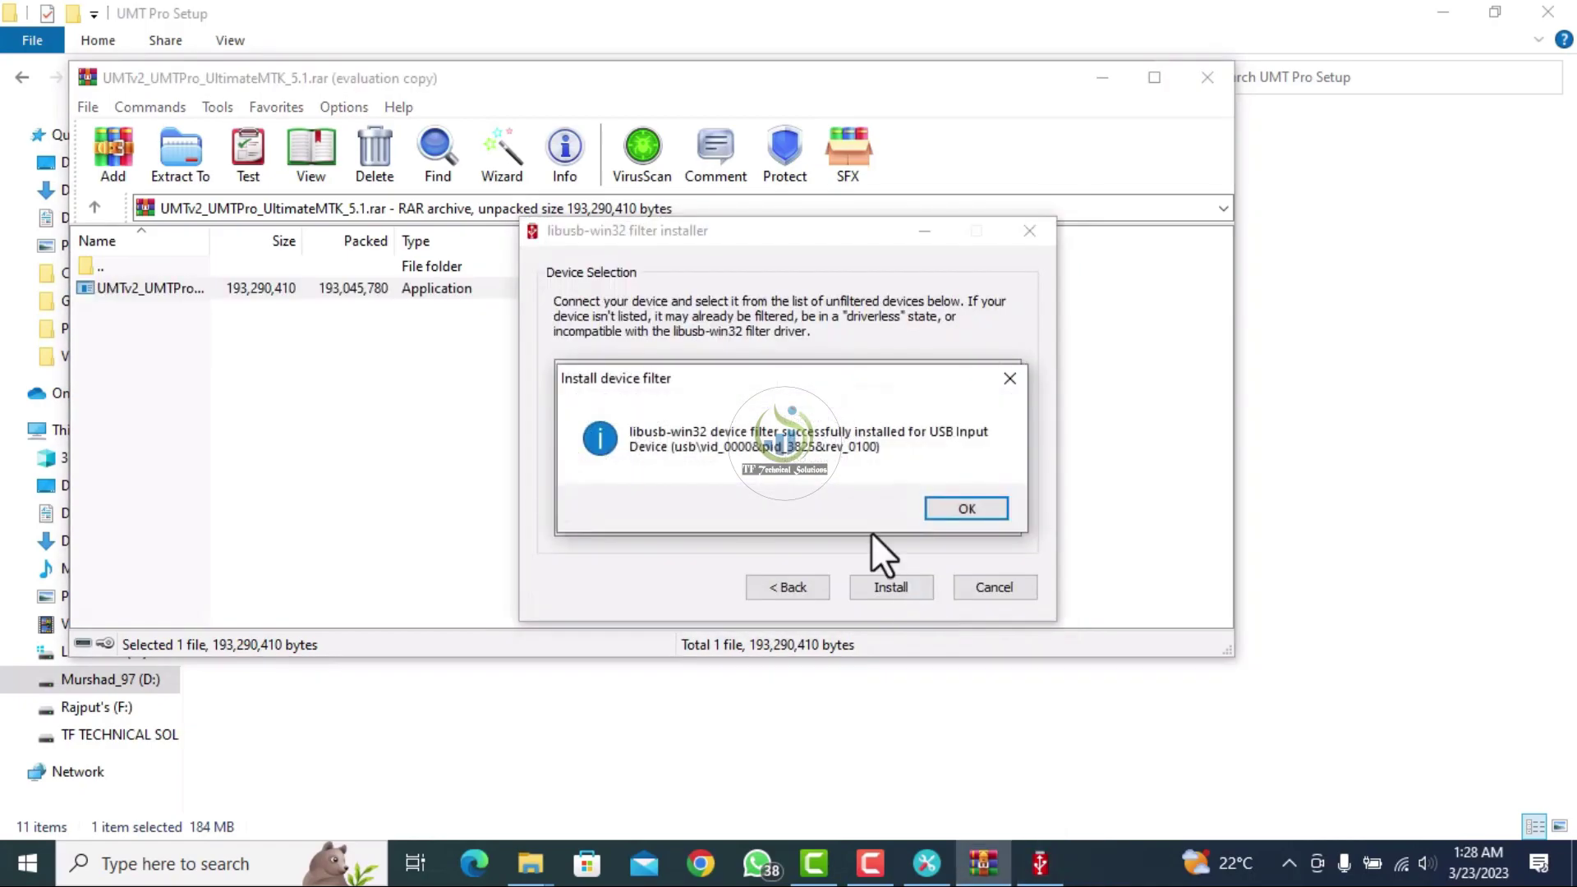
click(986, 509)
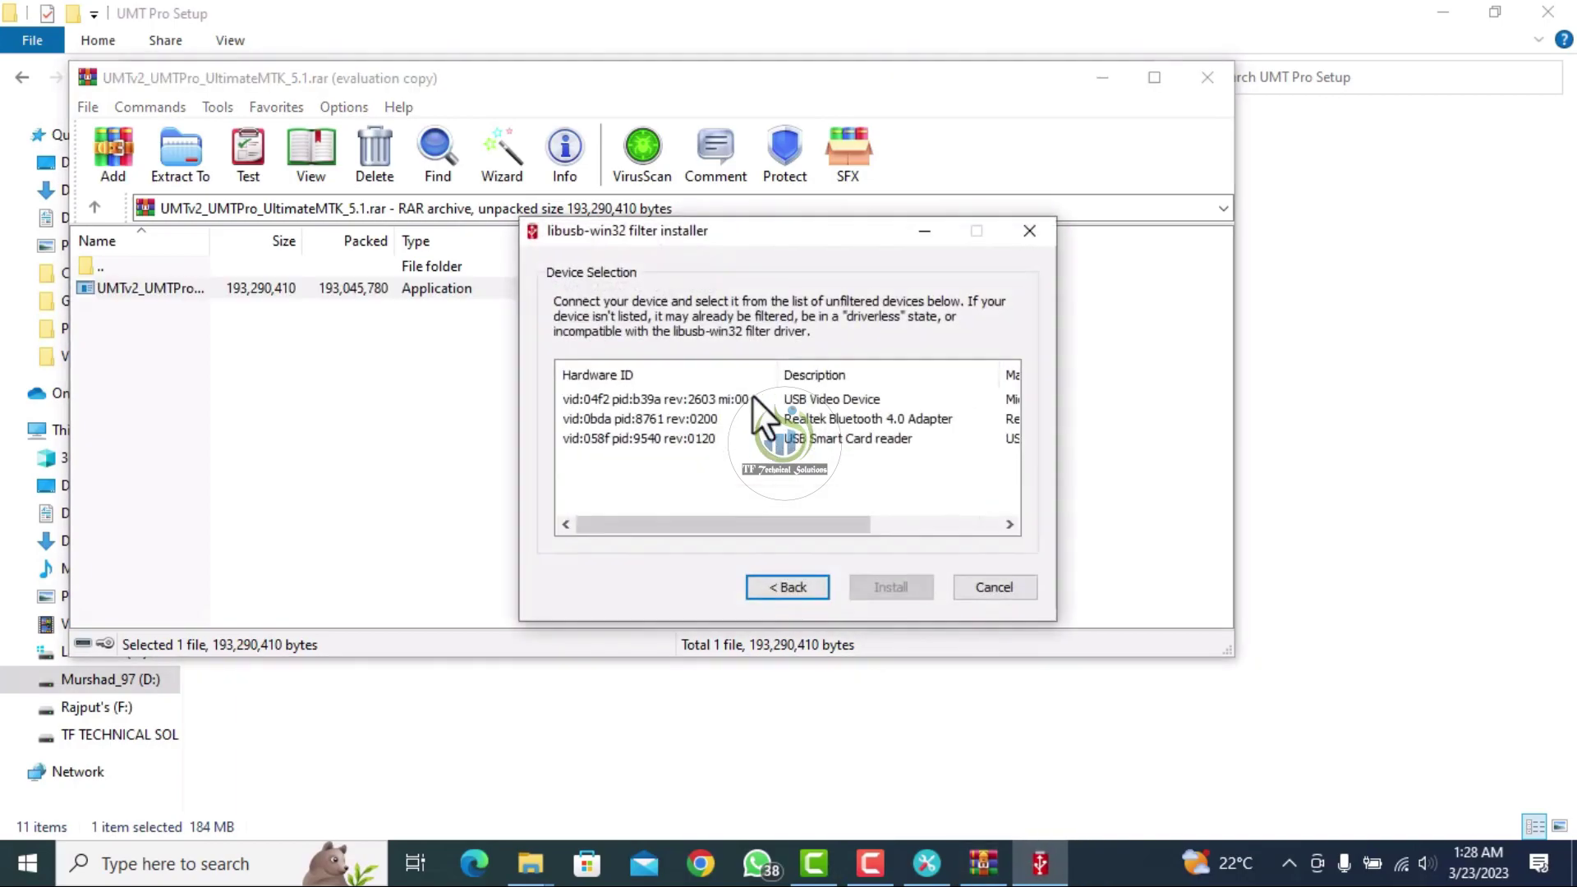
click(764, 404)
click(888, 586)
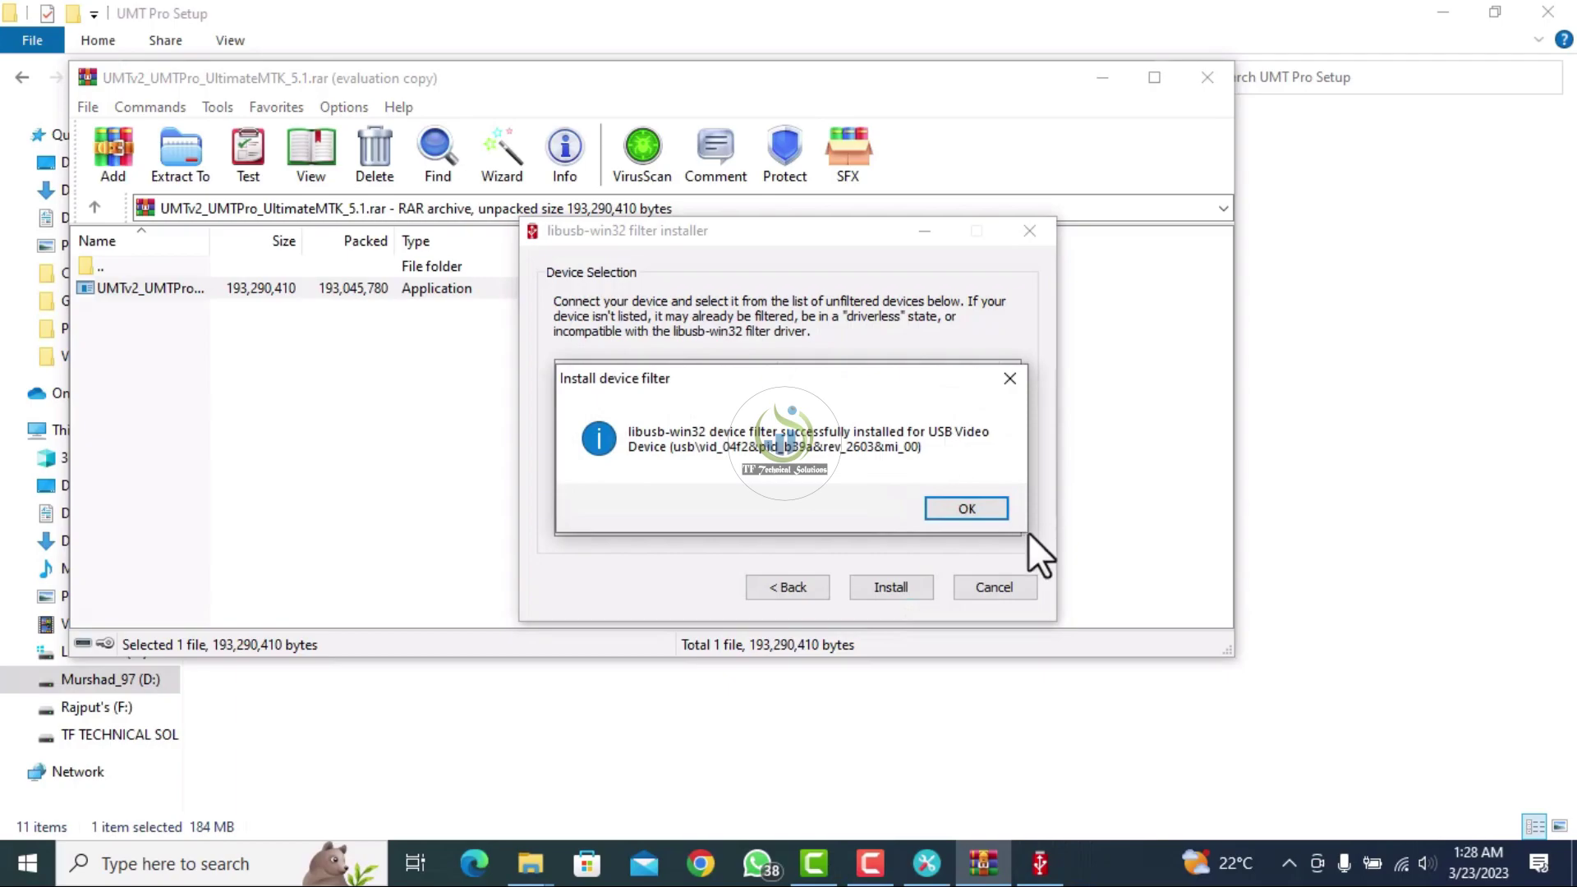
click(1002, 512)
- Install libusb-win32 filters for the Realtek Bluetooth 4.0 Adapter and USB Smart Card reader, closing the filter installer and the archive
click(810, 398)
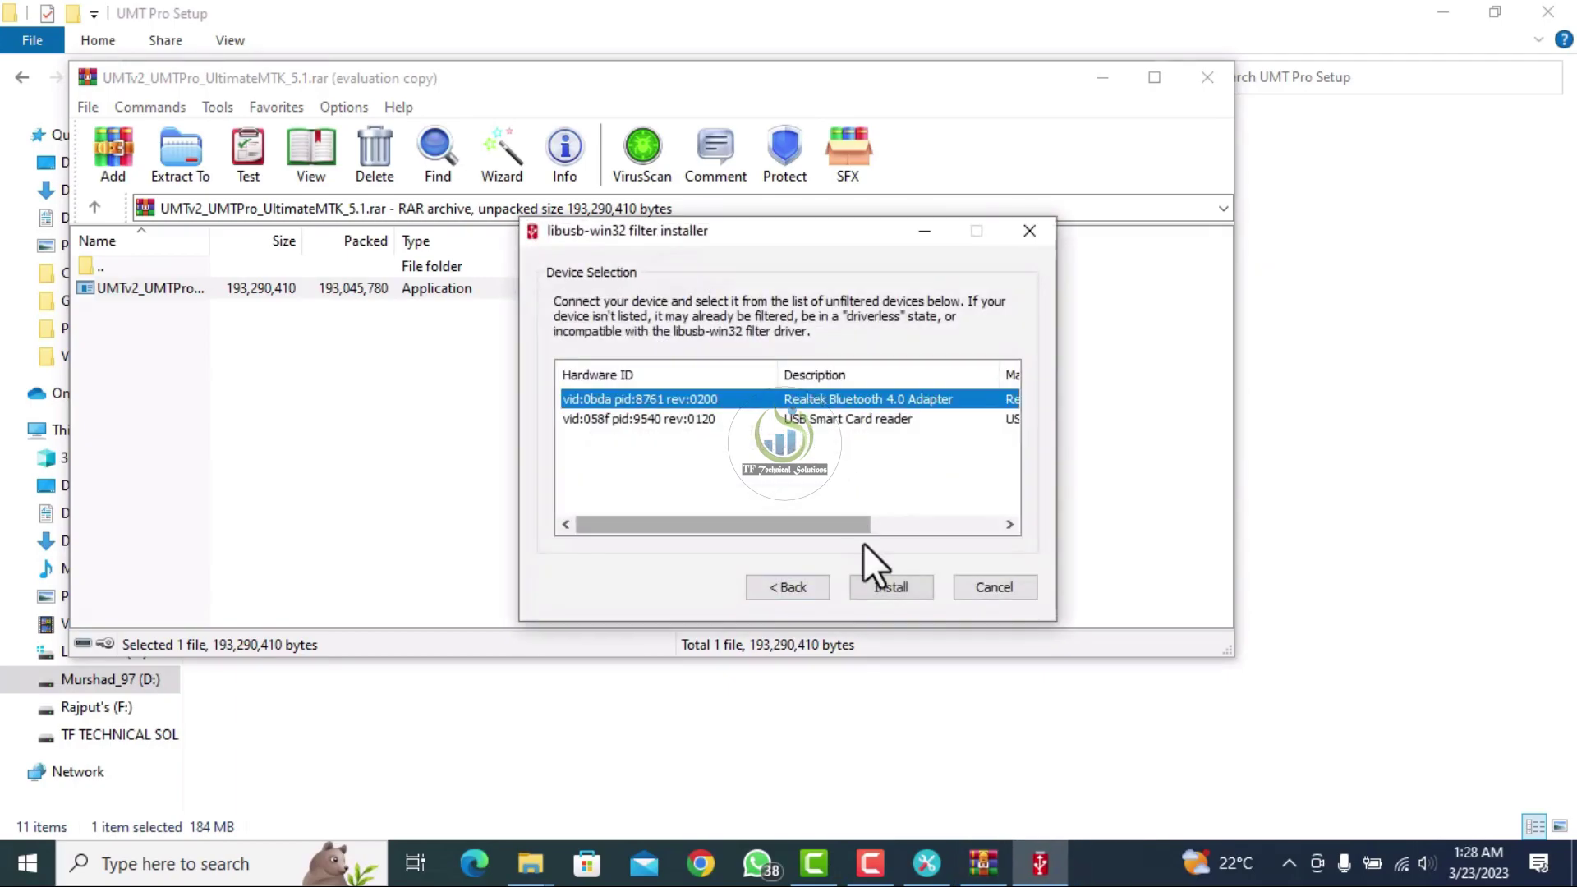
click(884, 587)
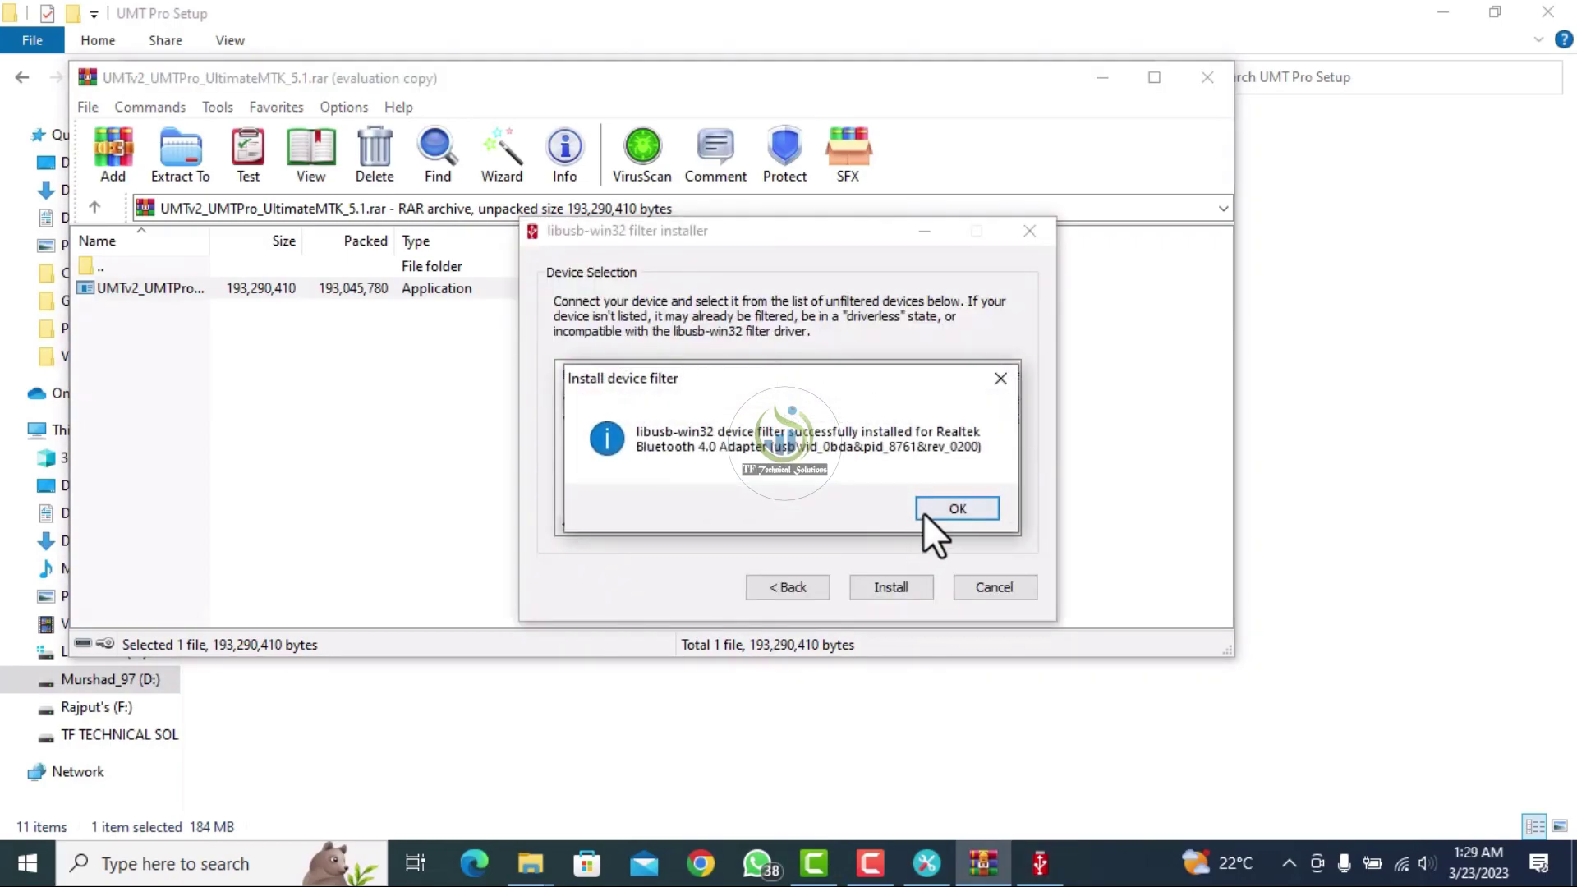
click(953, 509)
click(845, 403)
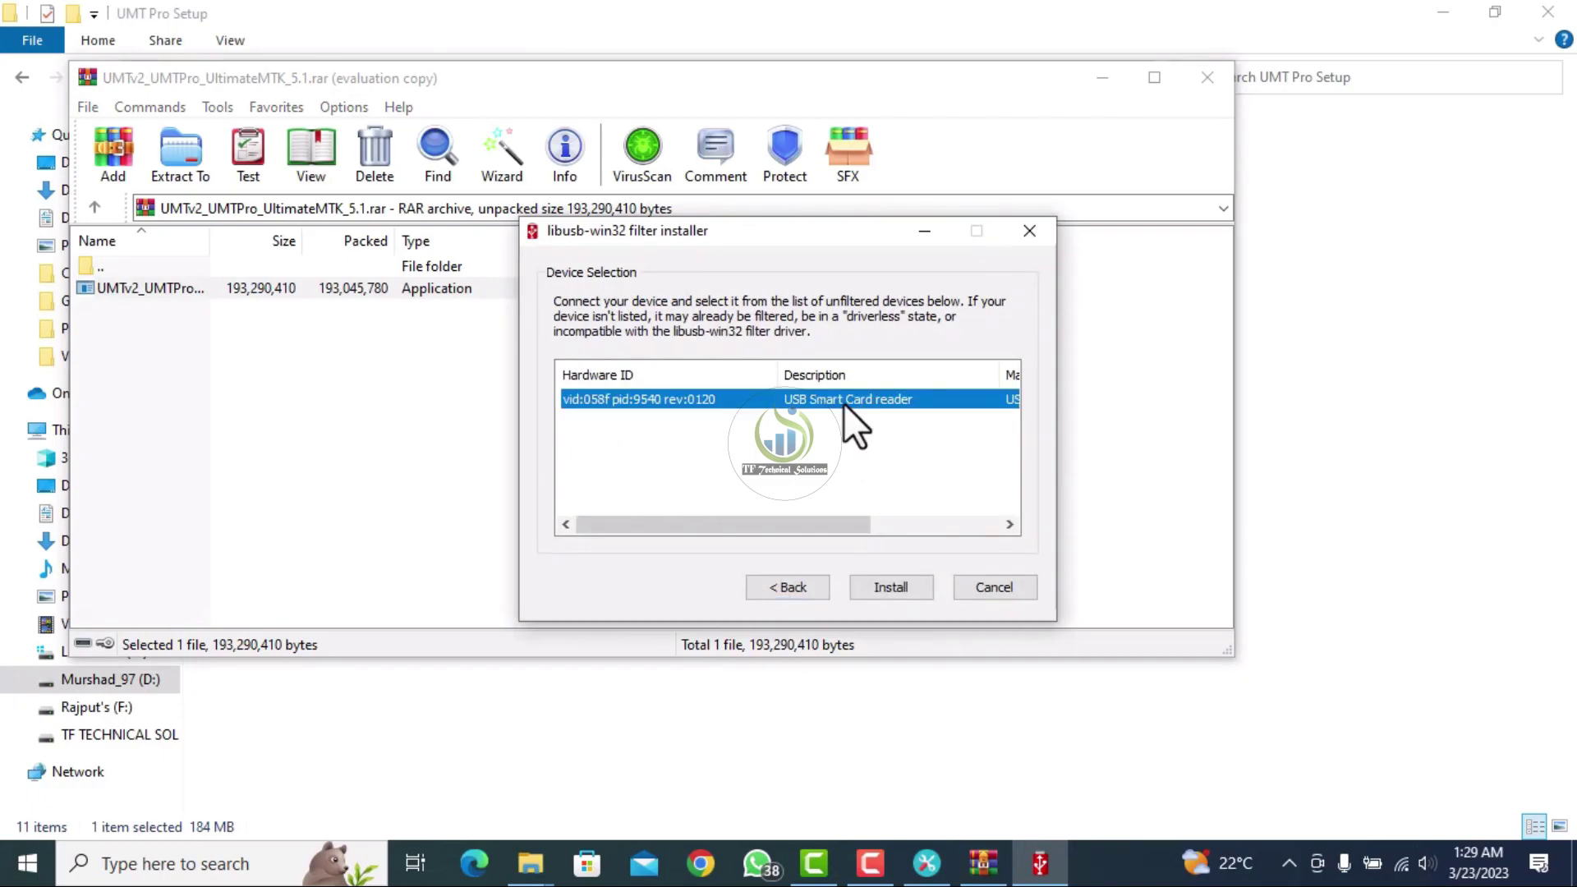
click(887, 581)
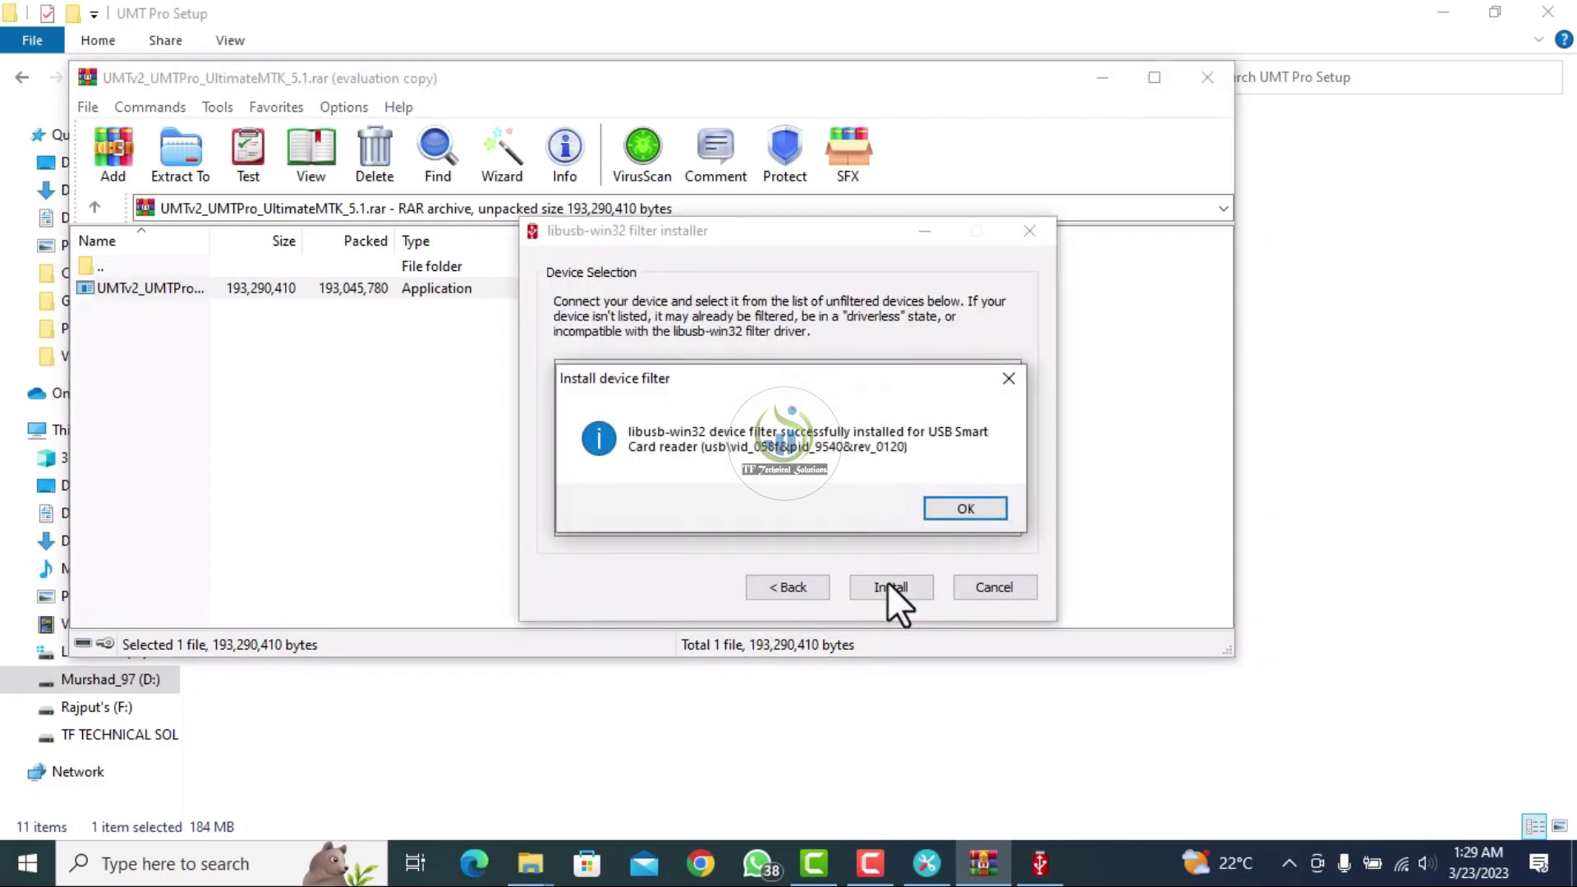
click(970, 498)
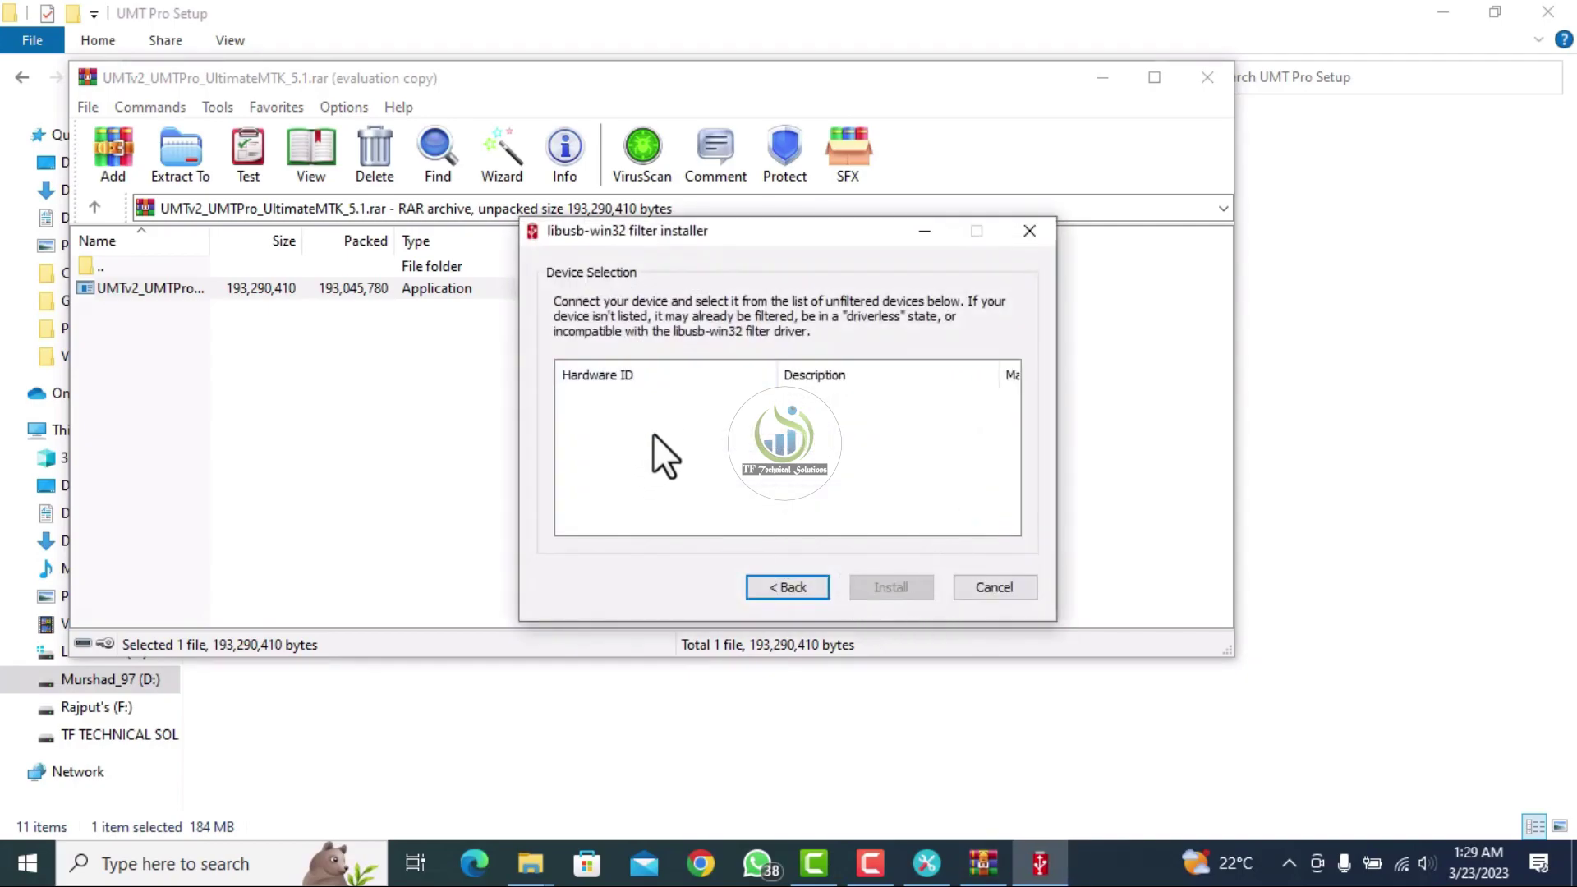
click(990, 588)
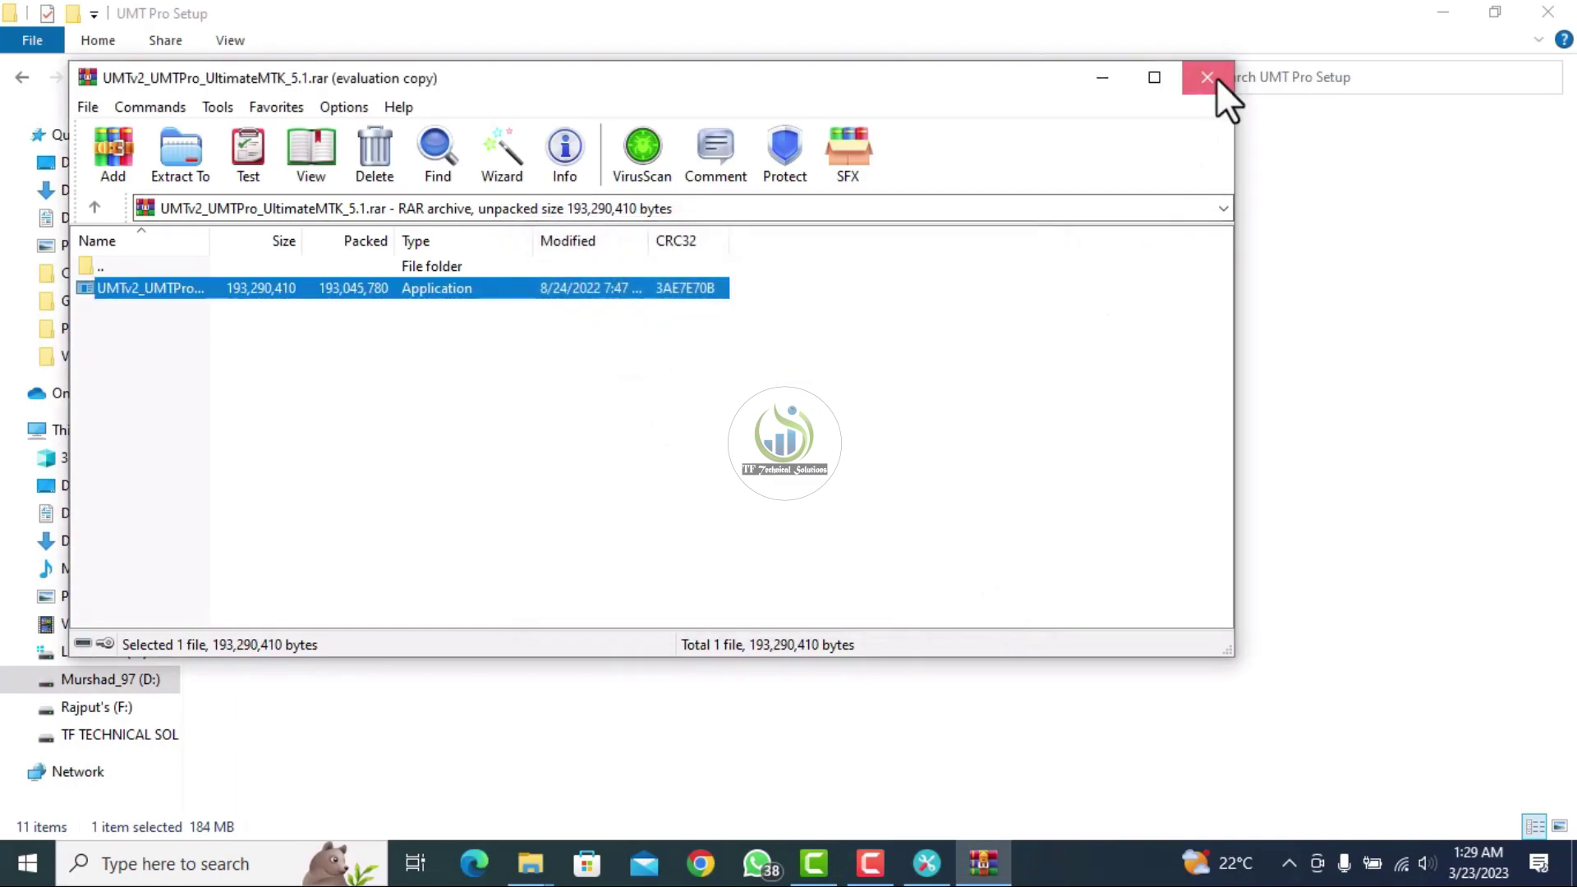
click(1207, 78)
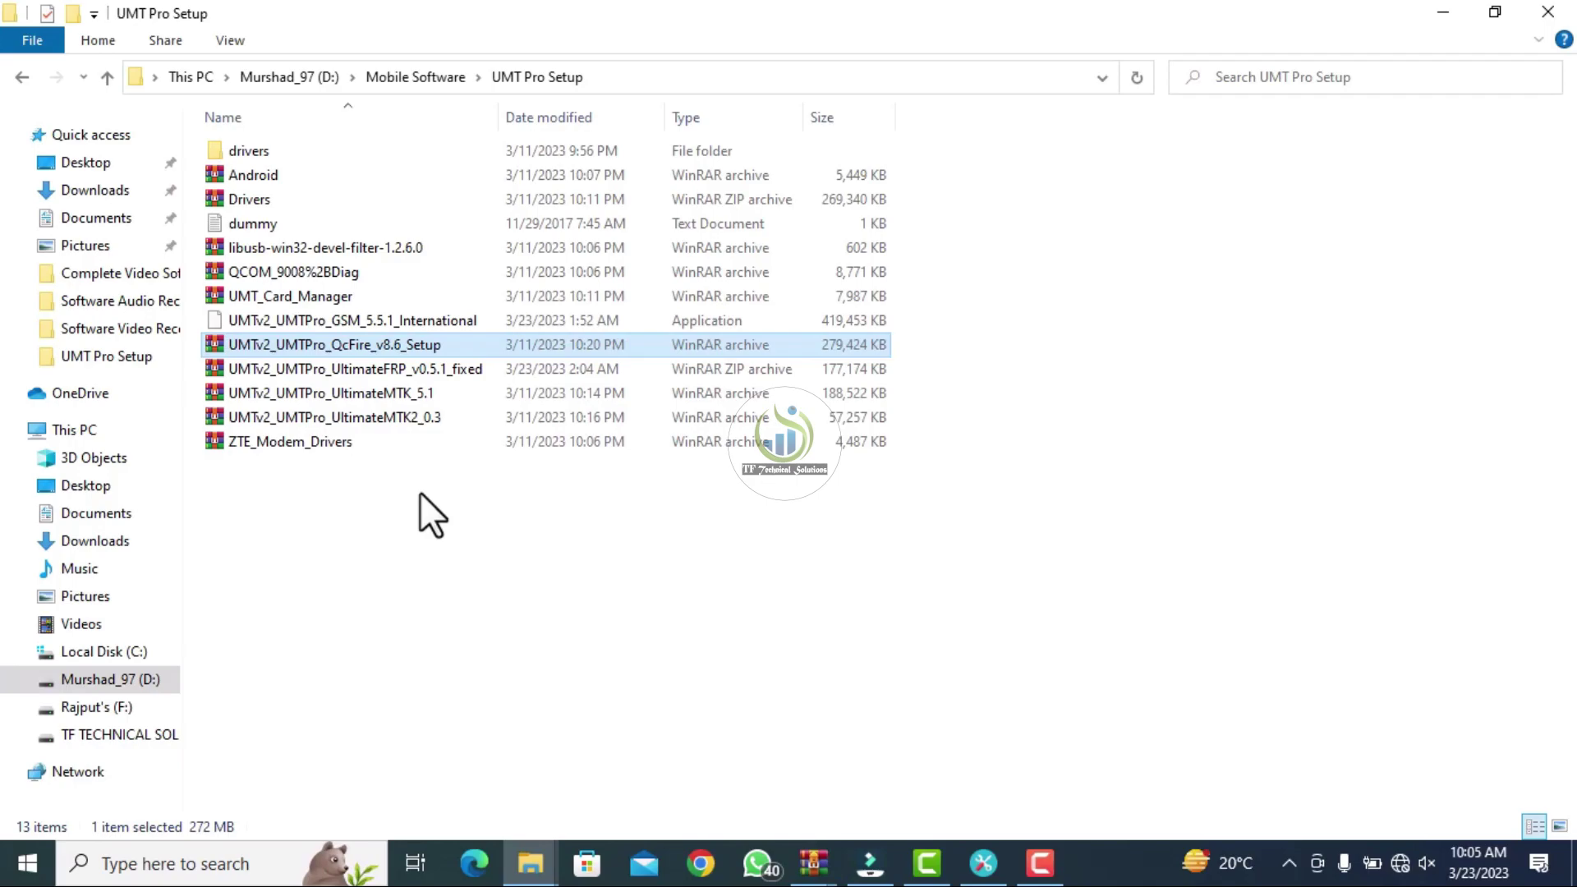
- Install Ultimate Multi Tool - QcFire 8.6 from the UMTv2_UMTPro_QcFire_v8.6_Setup archive, accepting the agreement and keeping both additional shortcuts
double_click(398, 346)
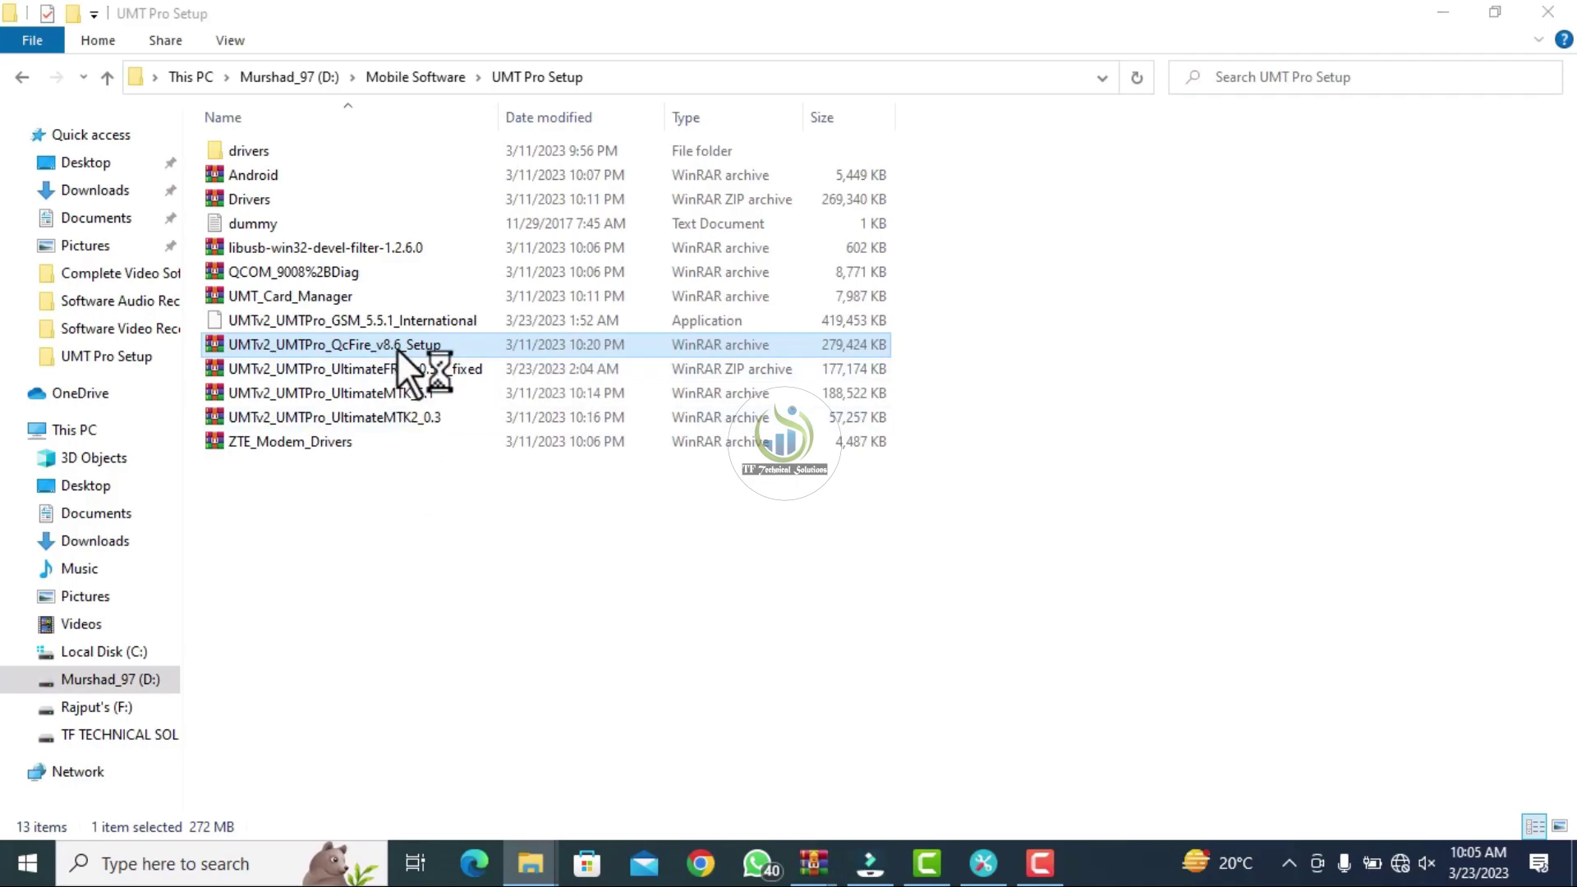
double_click(276, 287)
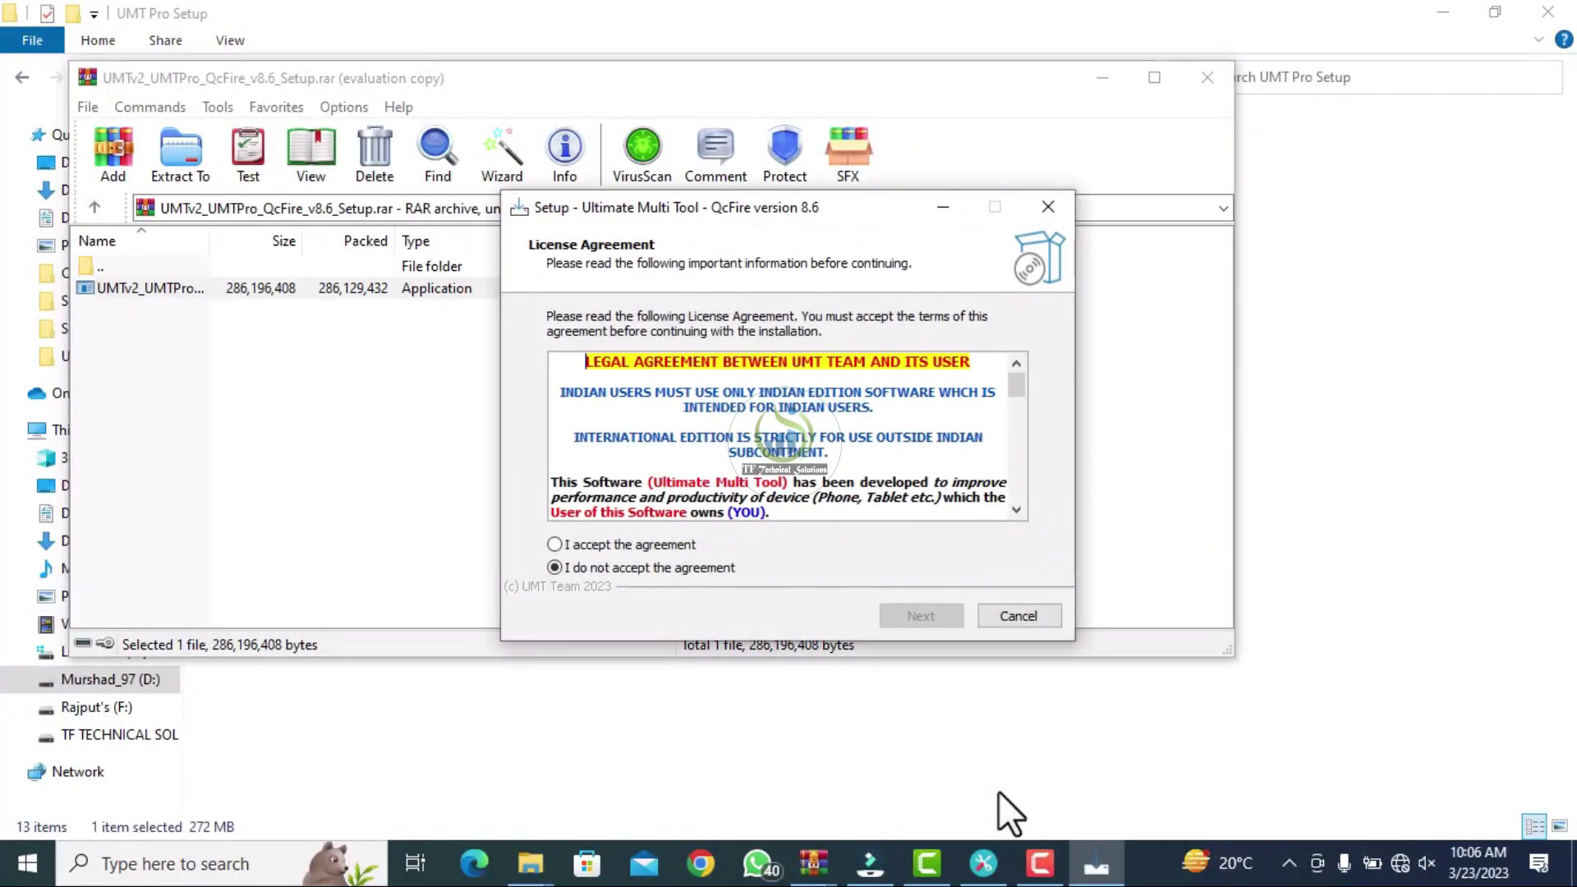
click(584, 542)
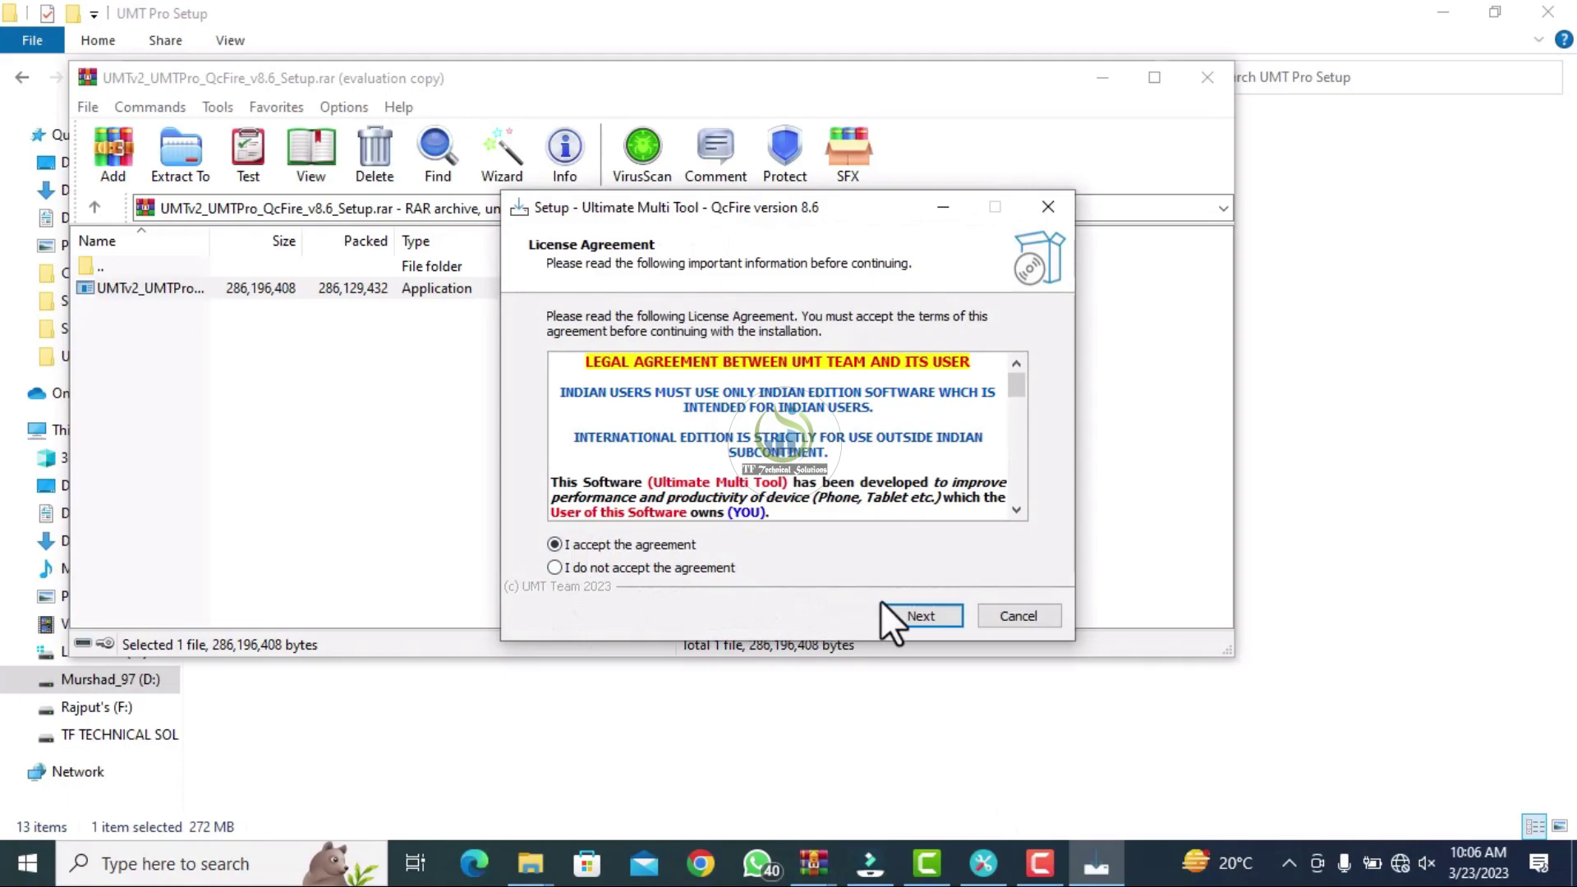
click(898, 610)
click(921, 618)
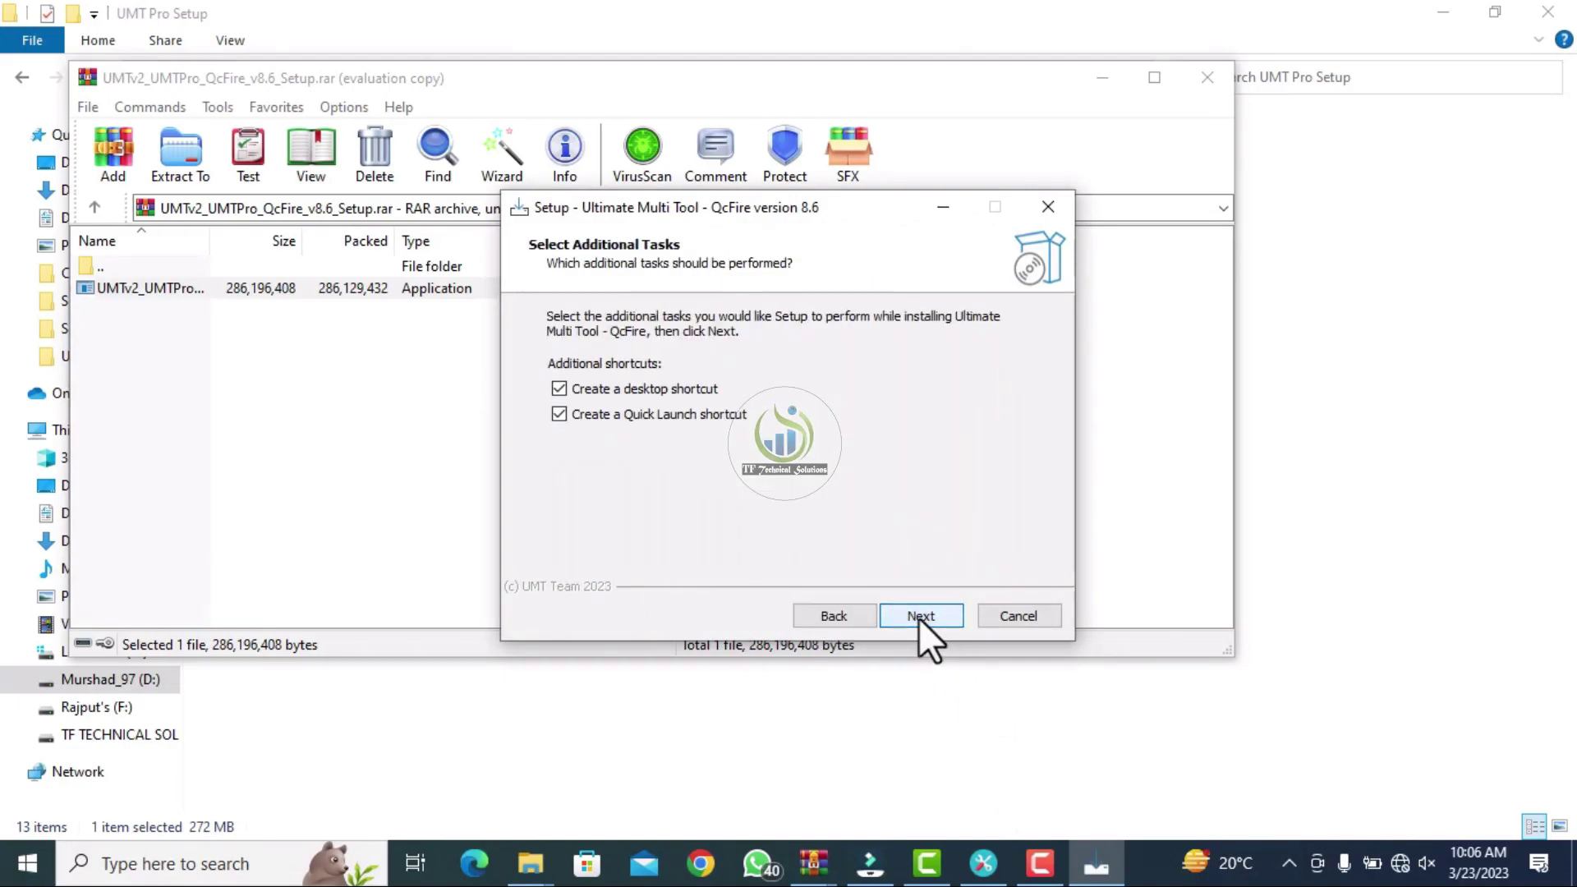
click(918, 617)
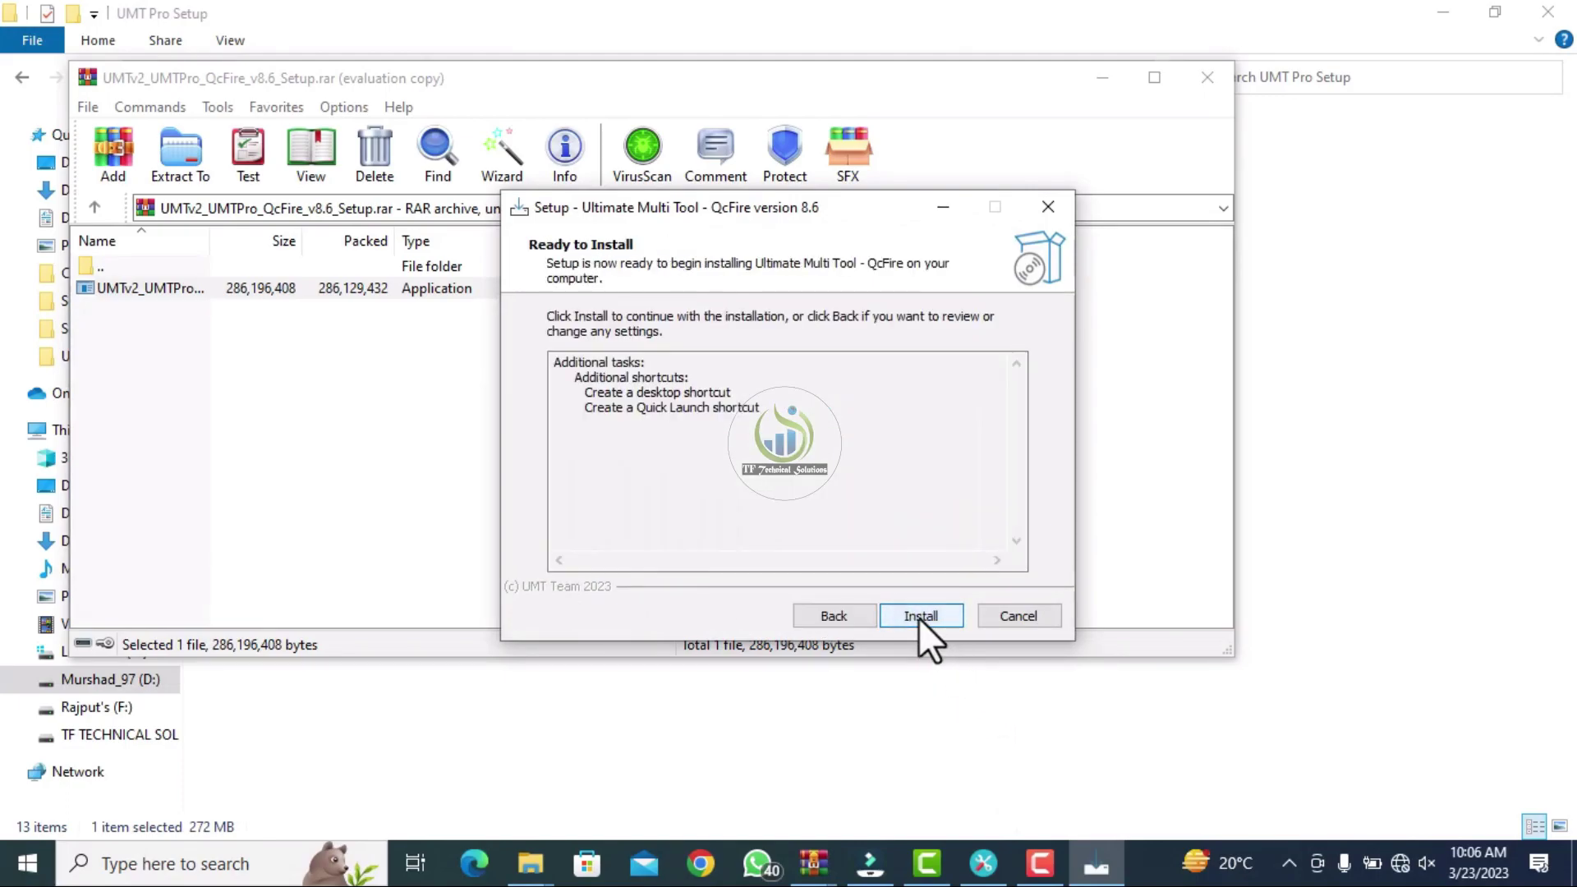
click(918, 617)
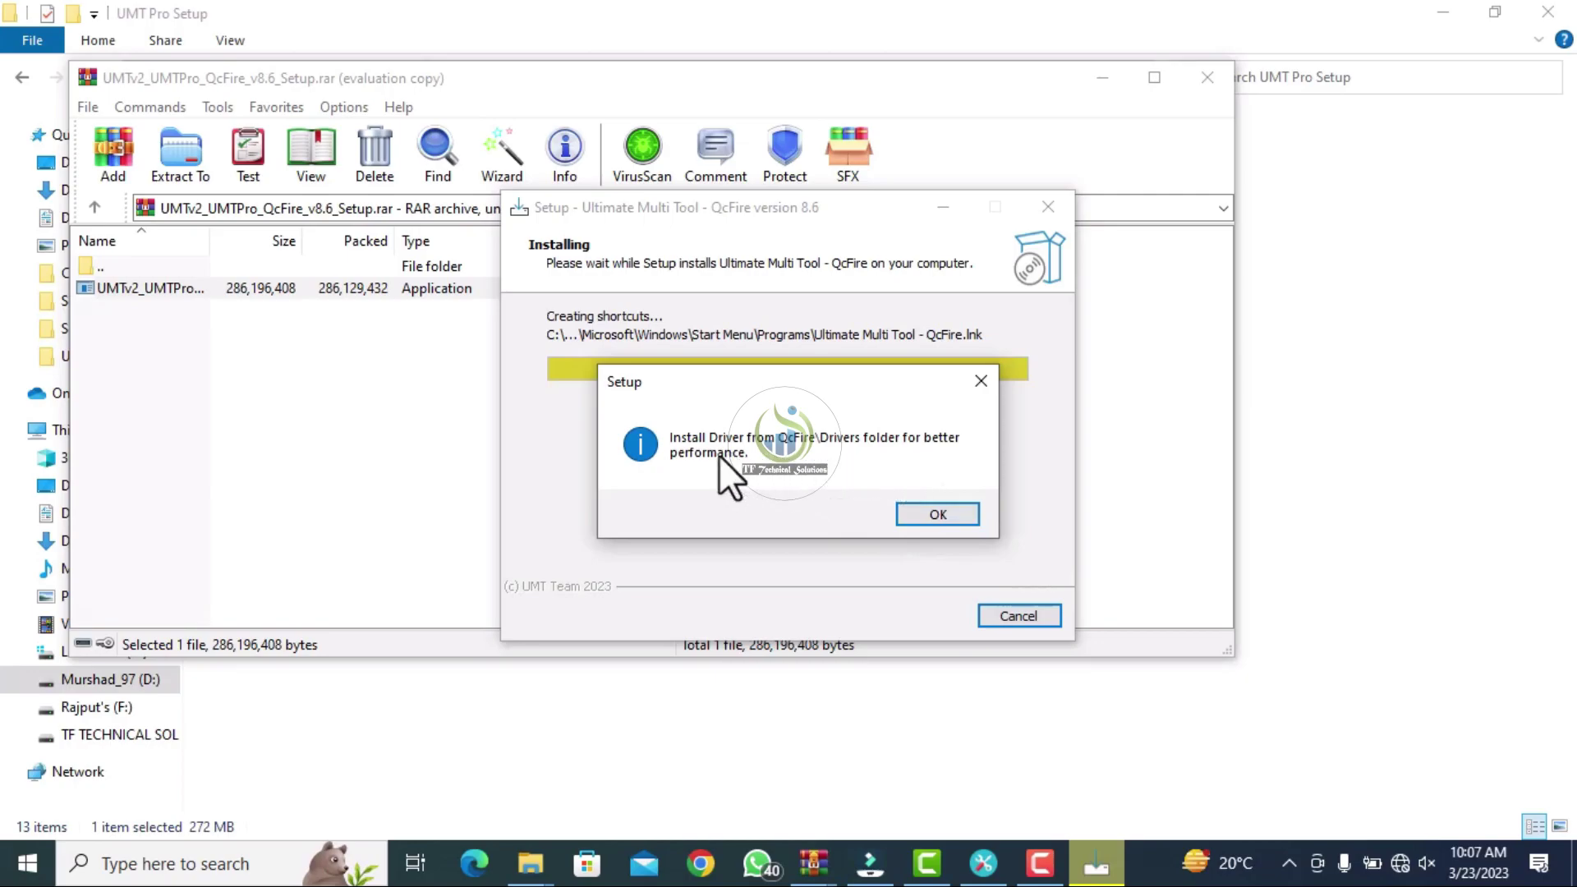
- Complete the QcFire 8.6 setup through its Visual C++ 2015 runtime stage without launching QcFire, and minimize the archive
click(921, 520)
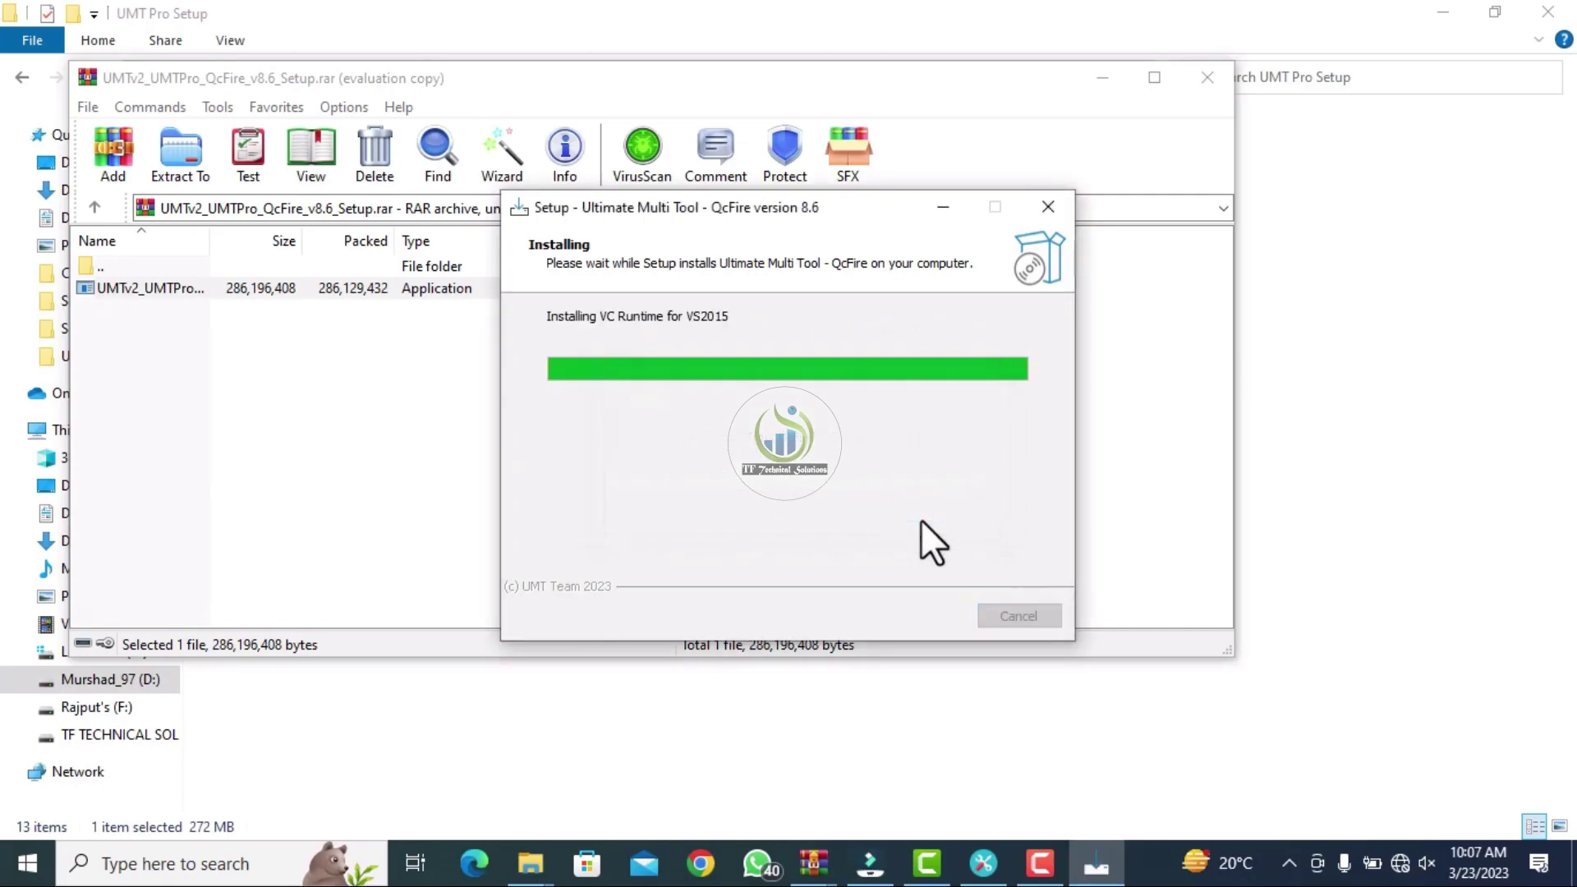
click(712, 527)
click(933, 564)
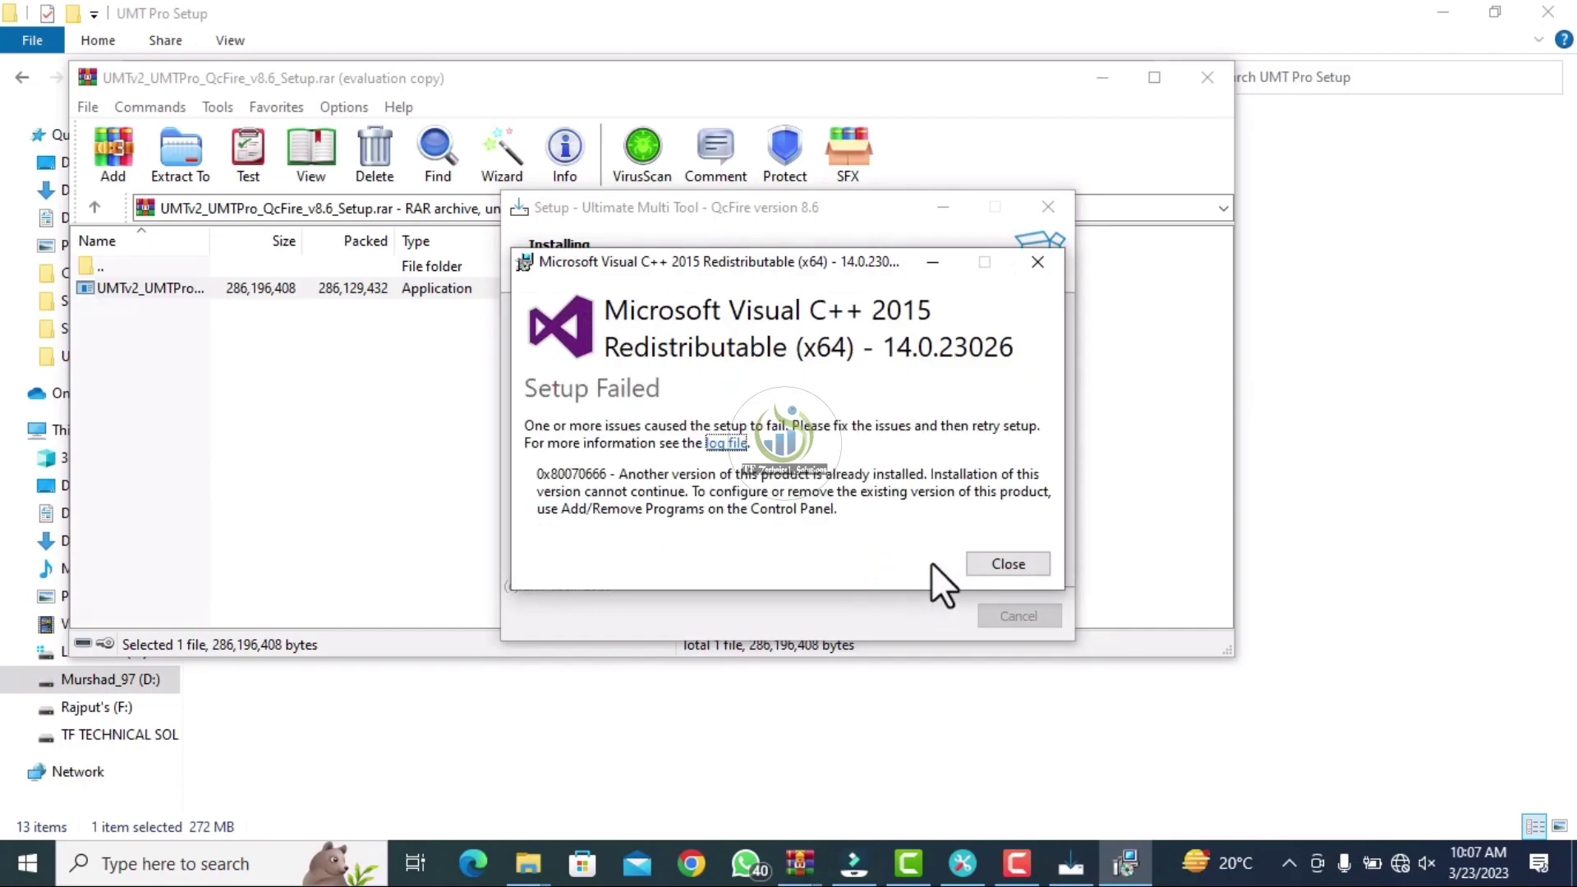
click(992, 561)
click(942, 615)
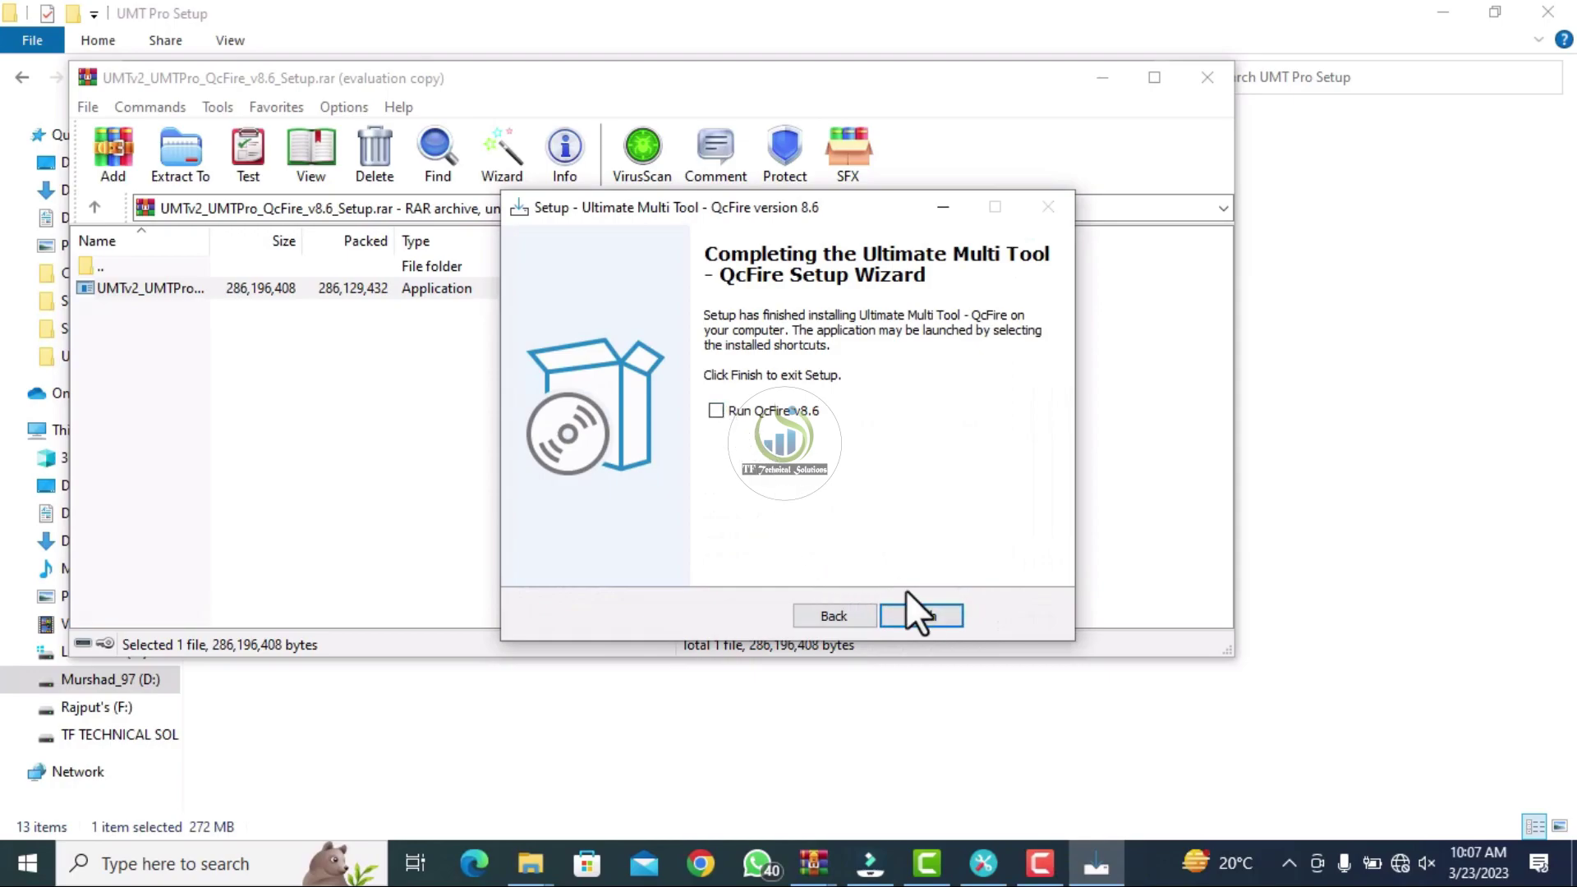
click(922, 617)
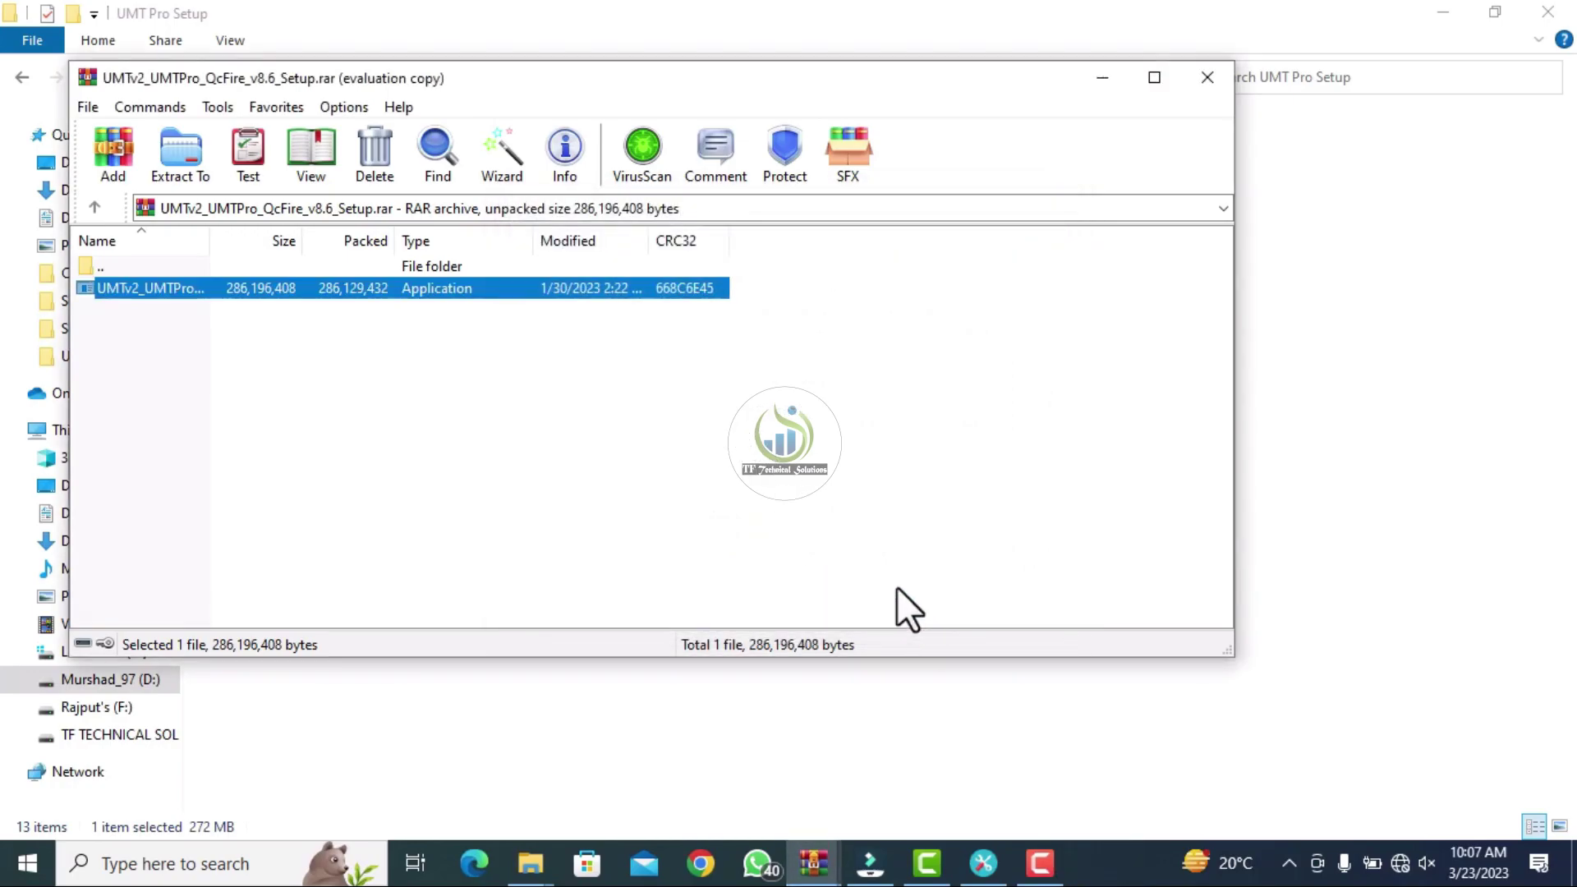
click(1101, 80)
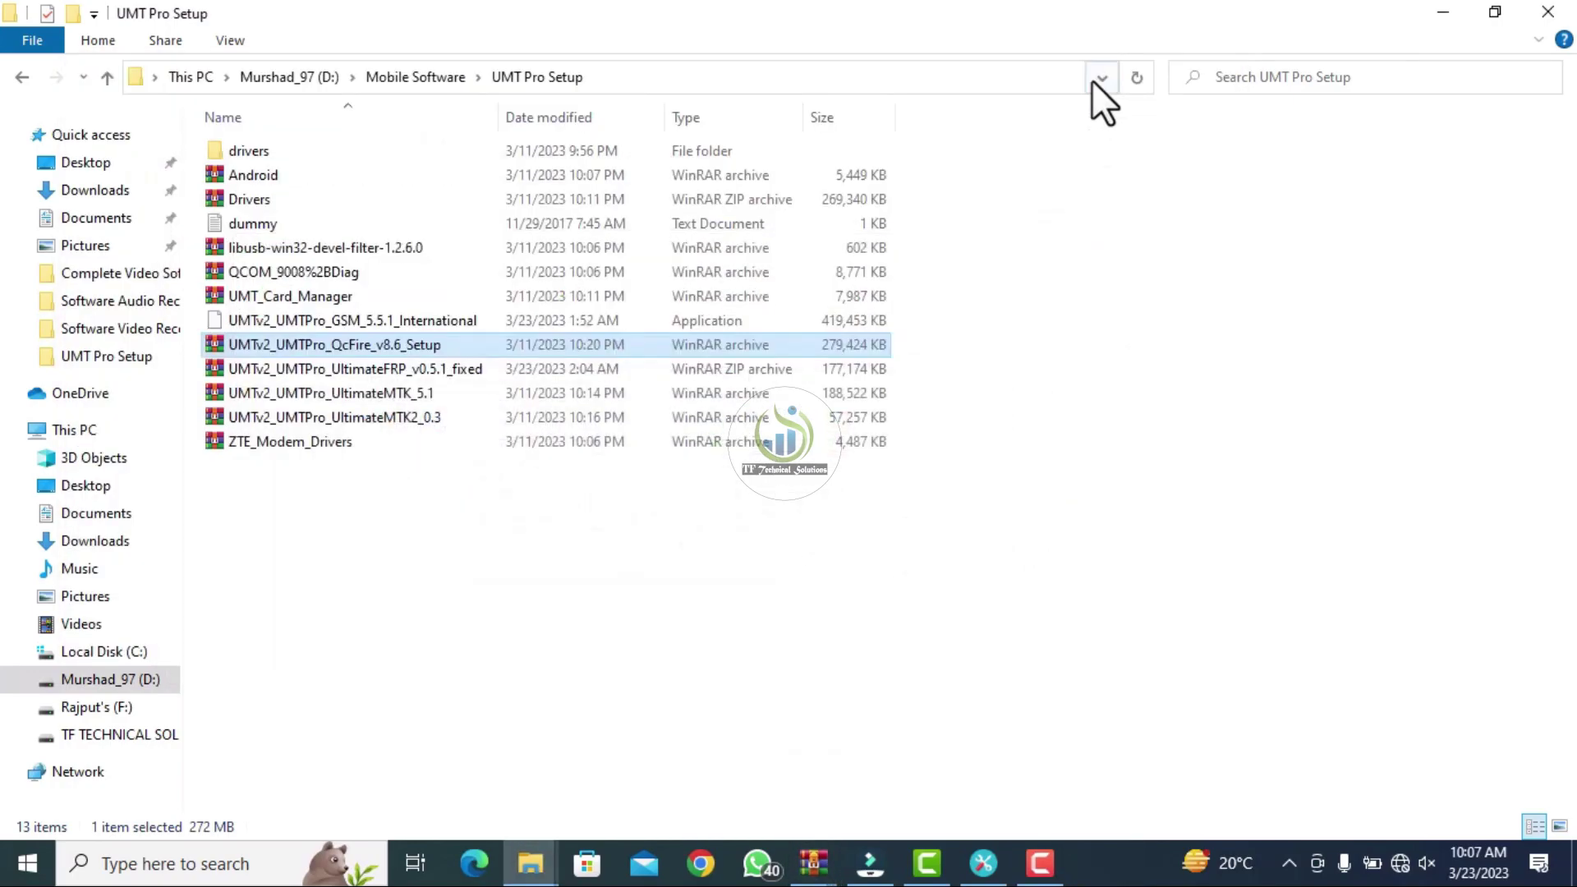
- Install UltimateFRP from the UMTv2_UMTPro_UltimateFRP_v0.5.1_fixed archive with desktop and Quick Launch shortcuts, without launching it, and close the archive
double_click(361, 374)
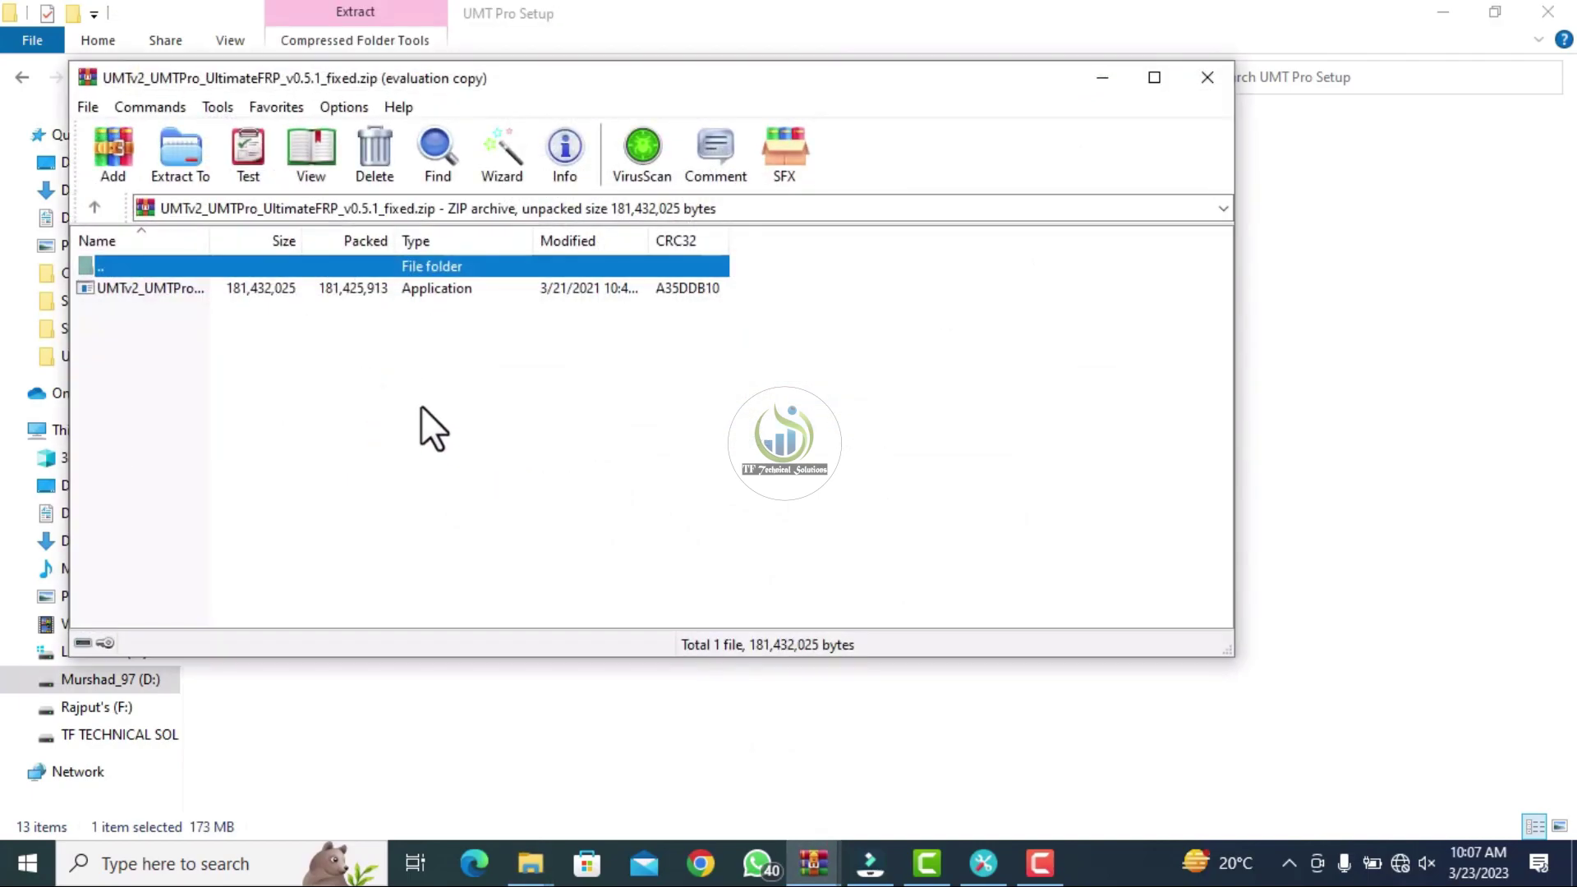
double_click(464, 291)
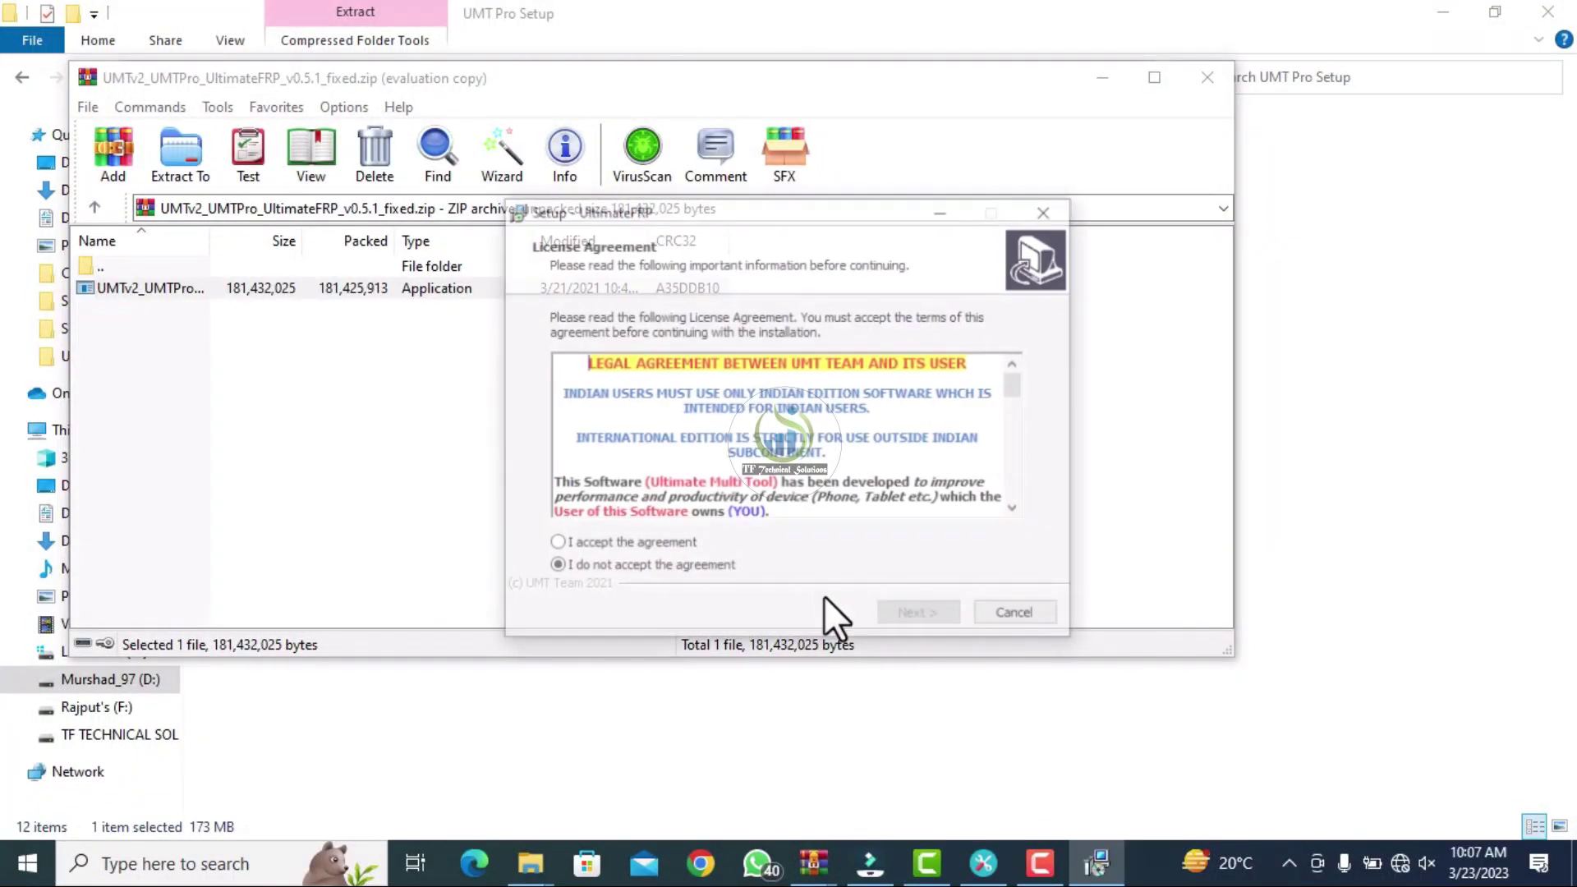
click(643, 543)
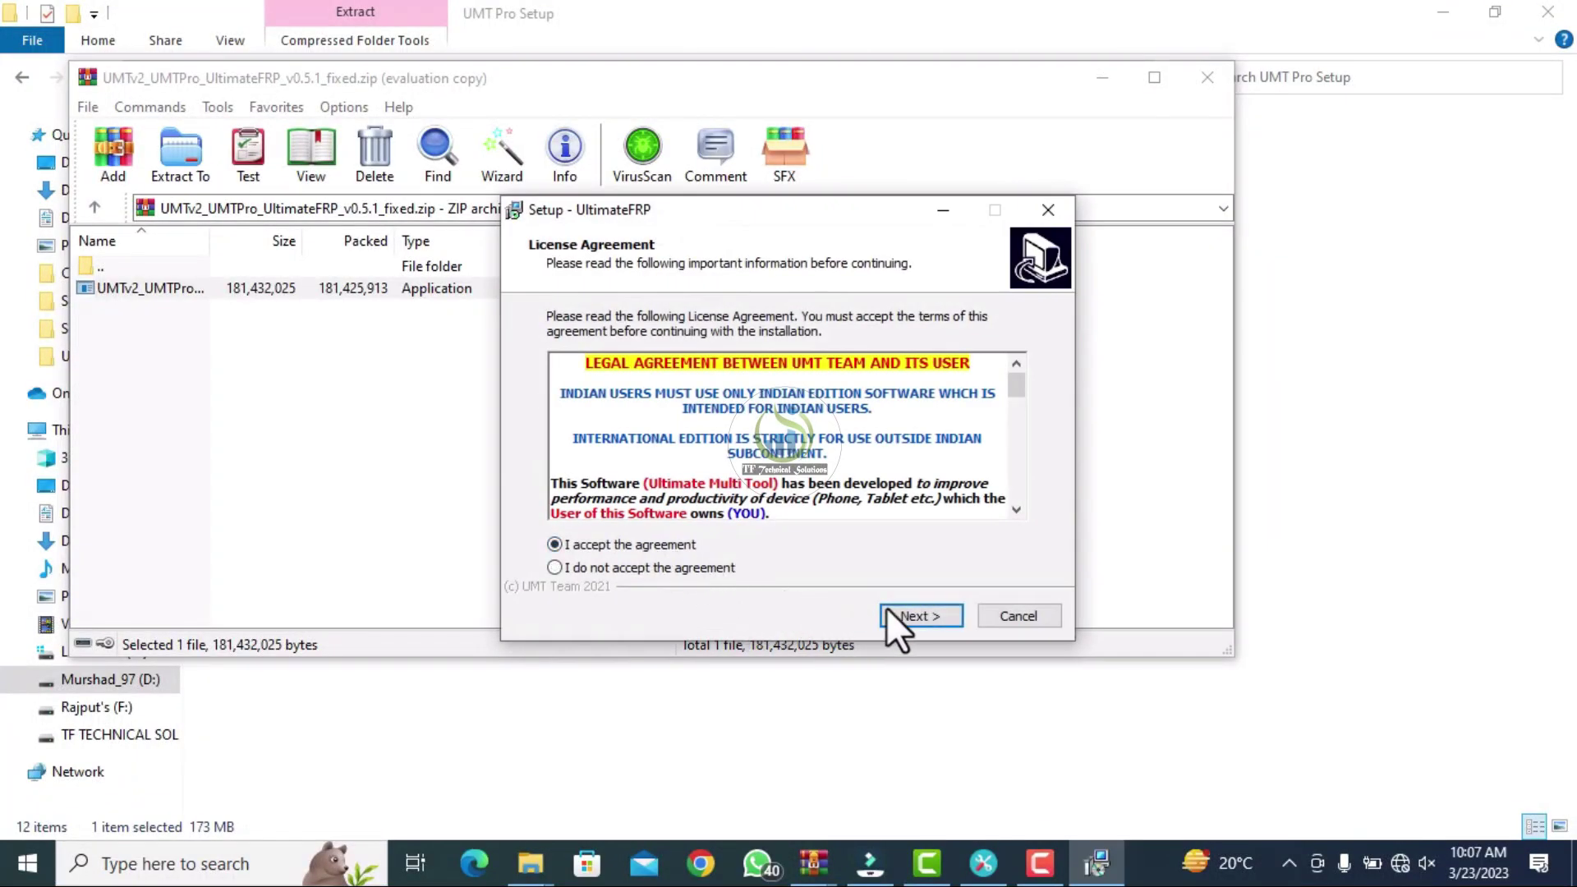
click(894, 615)
click(895, 613)
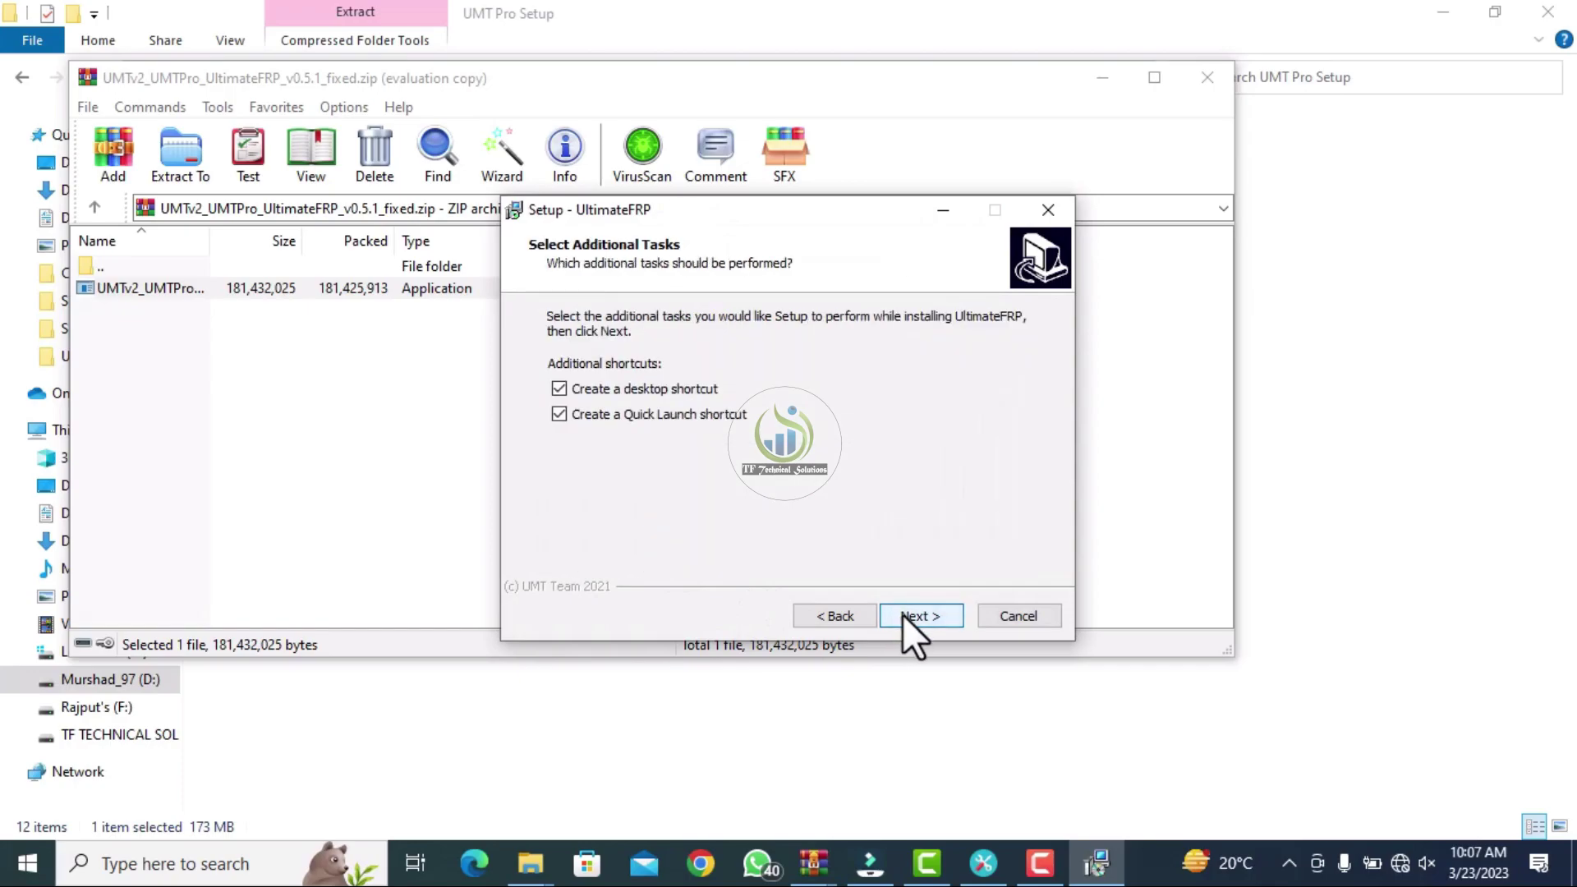
click(904, 616)
click(904, 616)
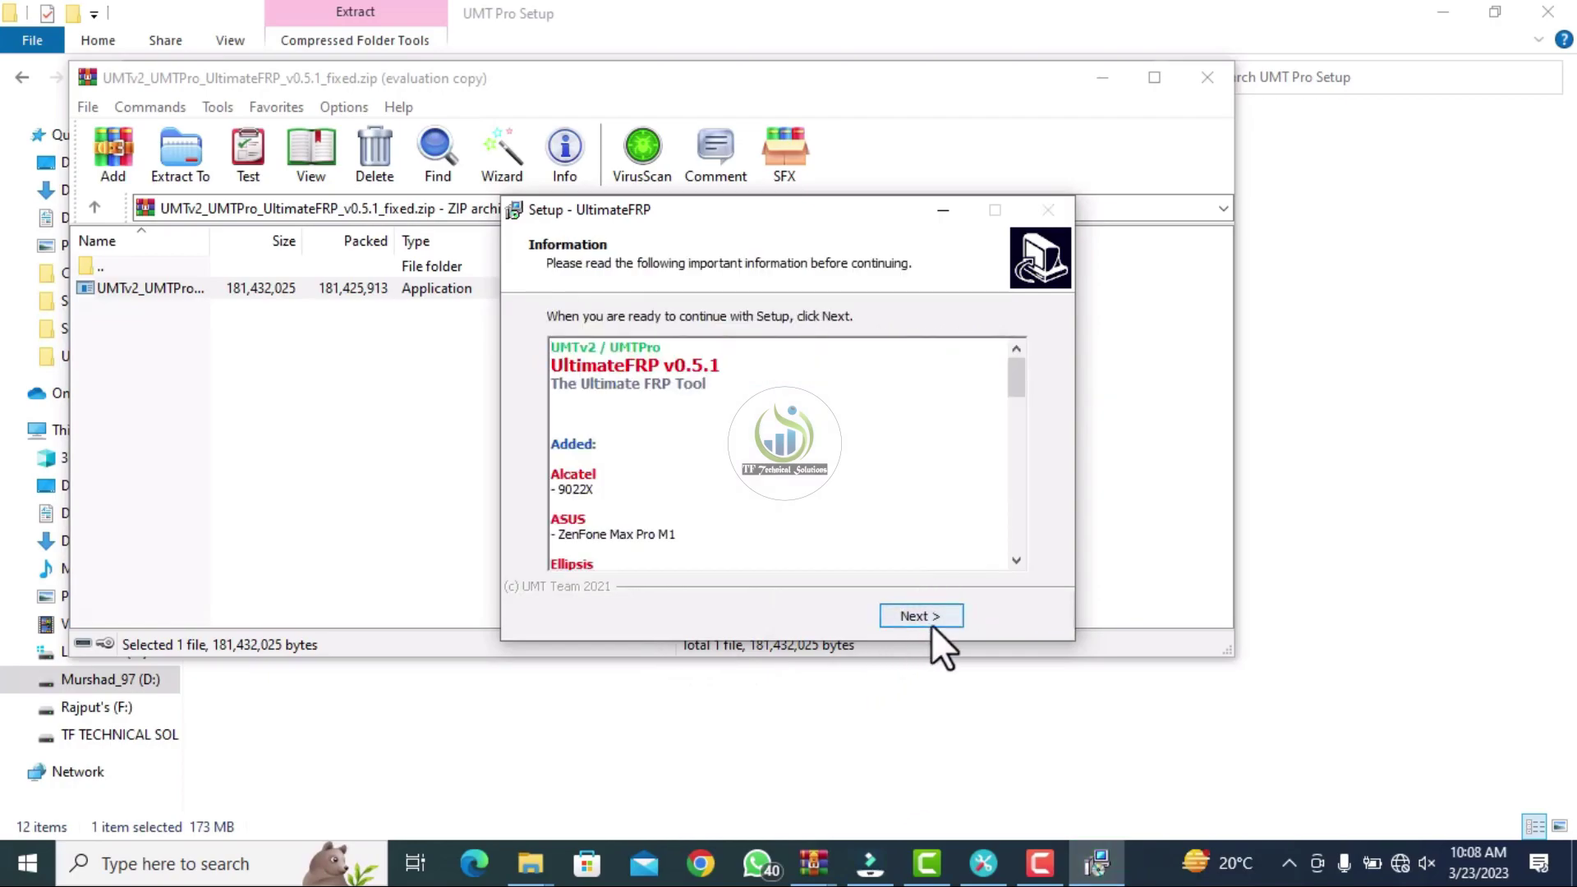
click(938, 615)
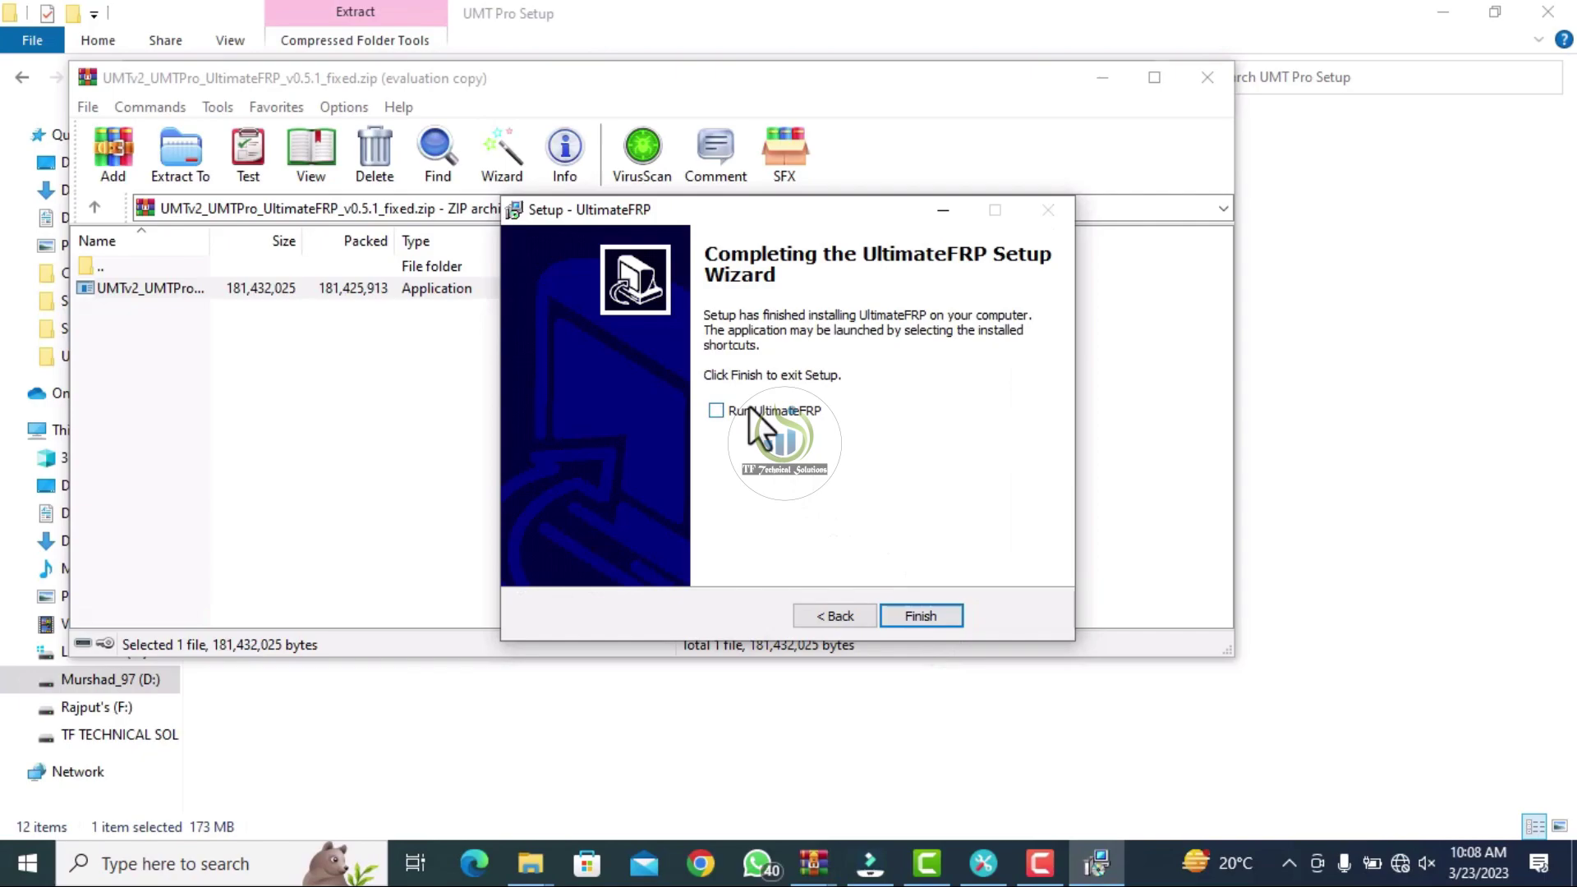
click(921, 615)
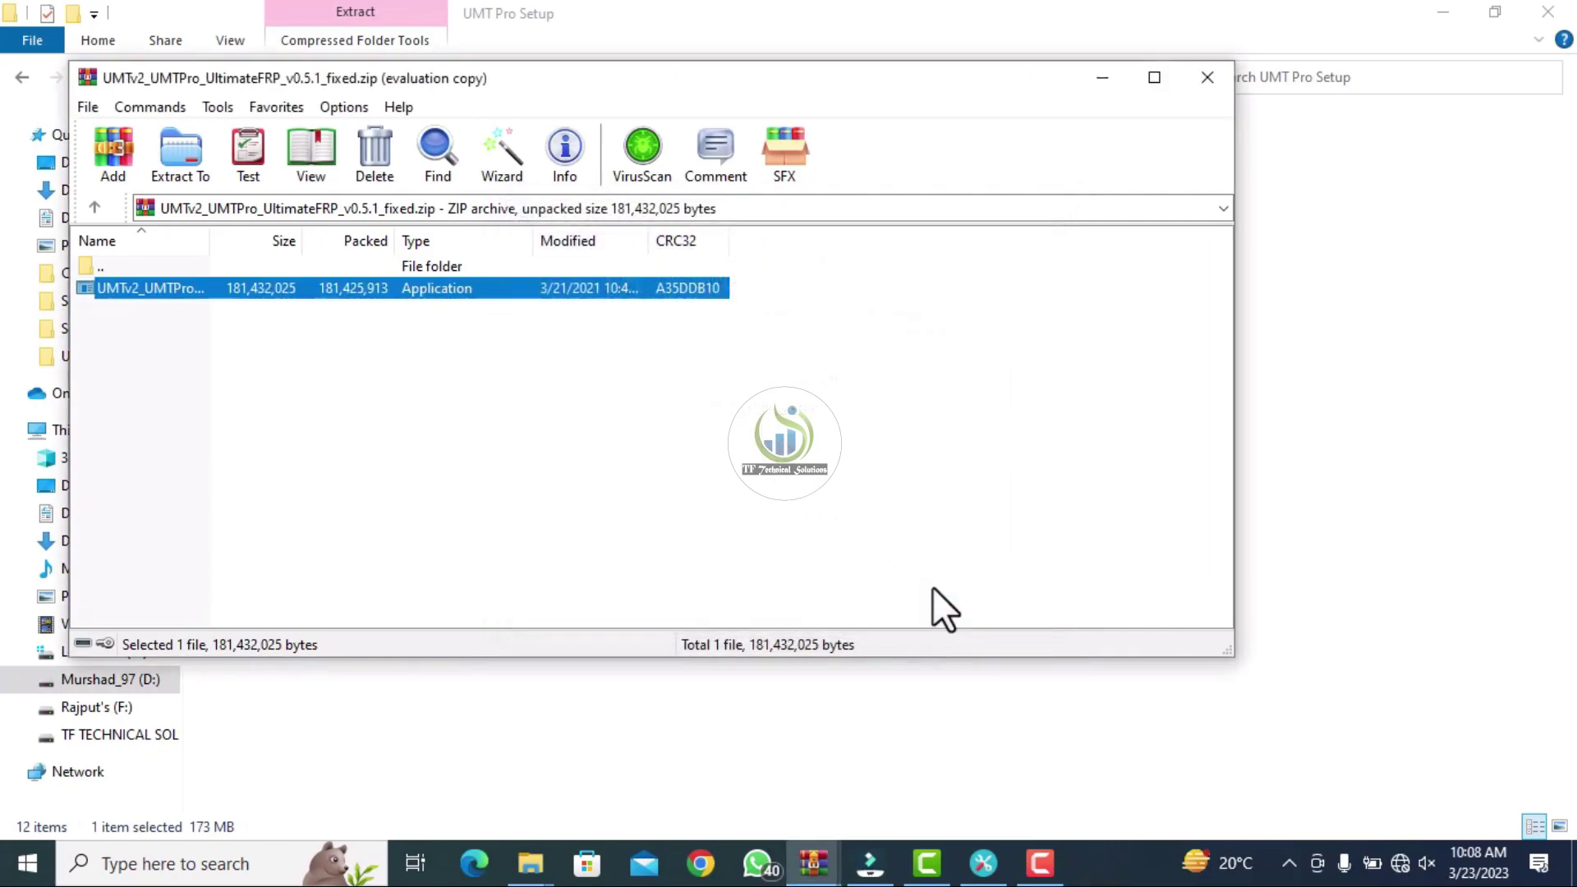
click(1207, 78)
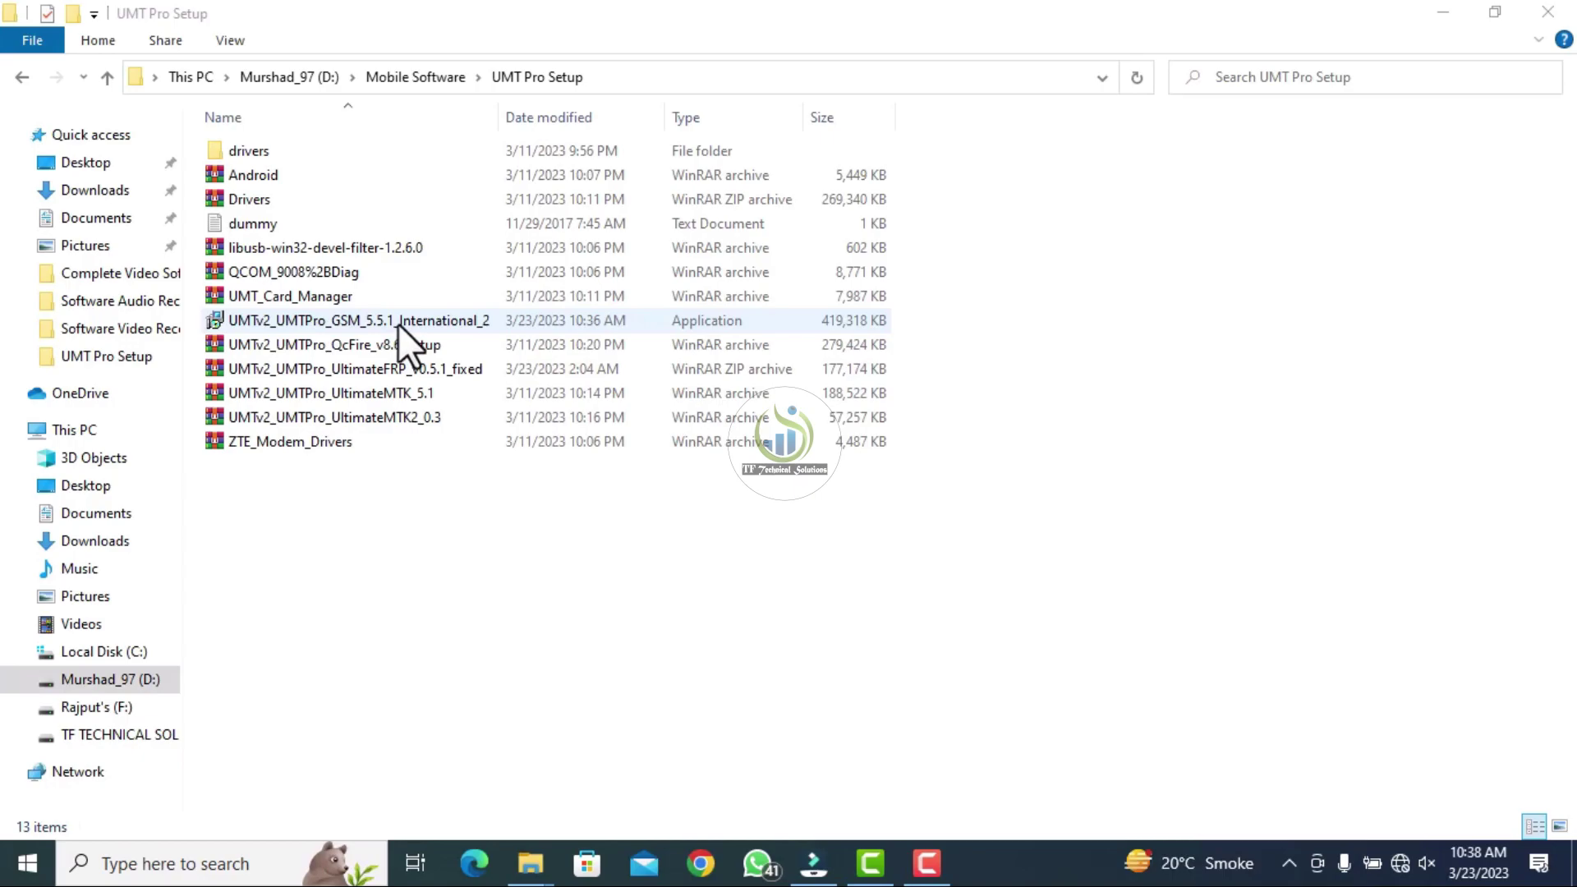
- Install Ultimate Multi Tool - GSM from UMTv2_UMTPro_GSM_5.5.1_International_2, accepting the agreement and keeping the desktop shortcut, without launching it
click(399, 324)
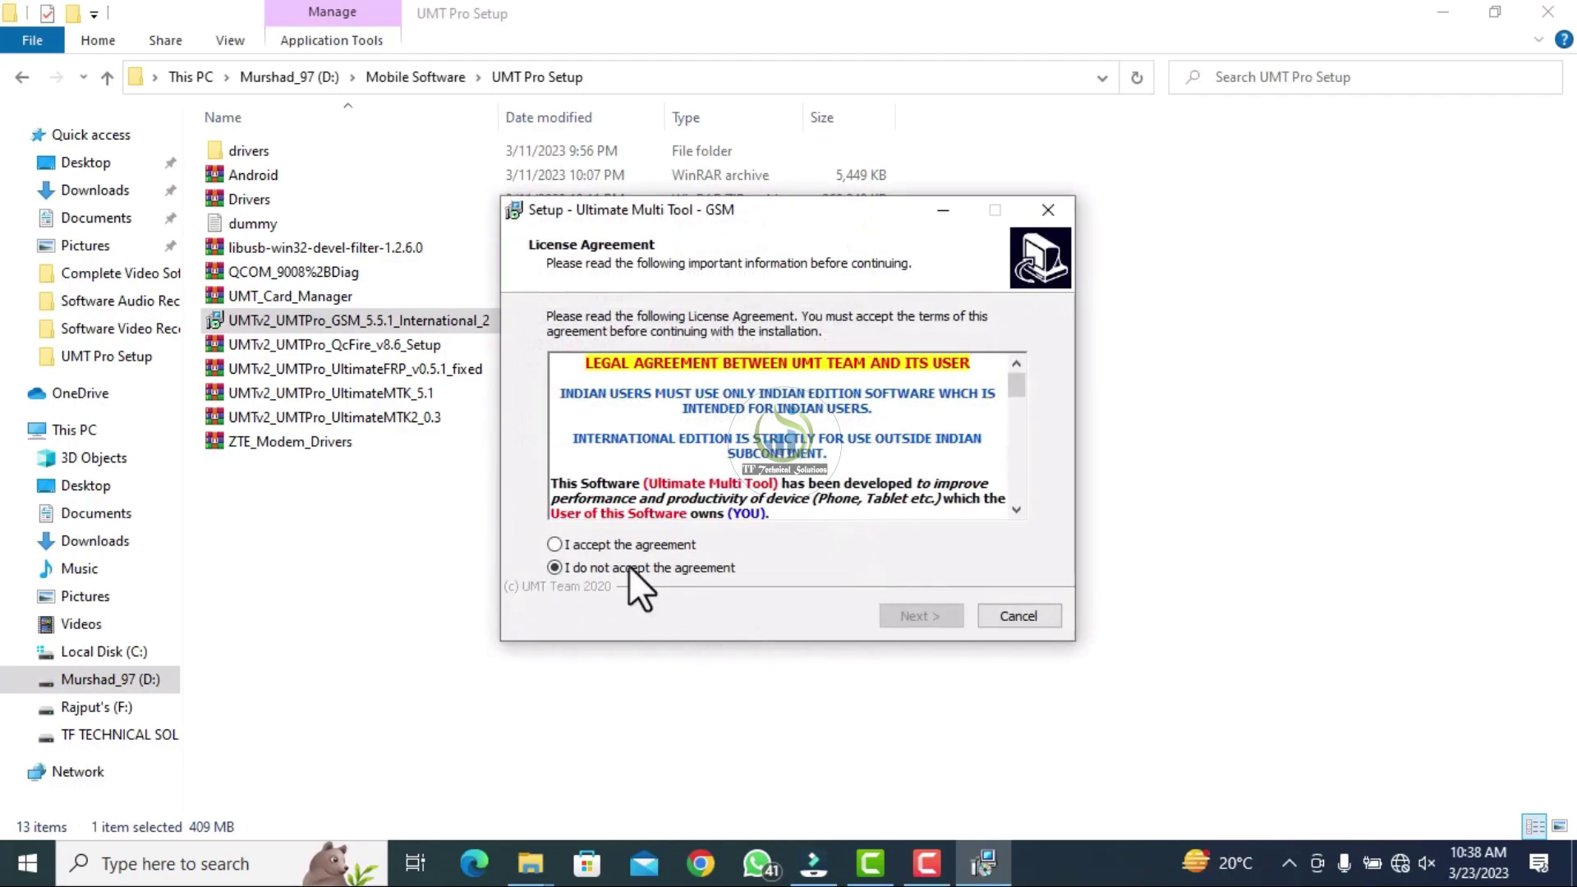
click(609, 545)
click(916, 618)
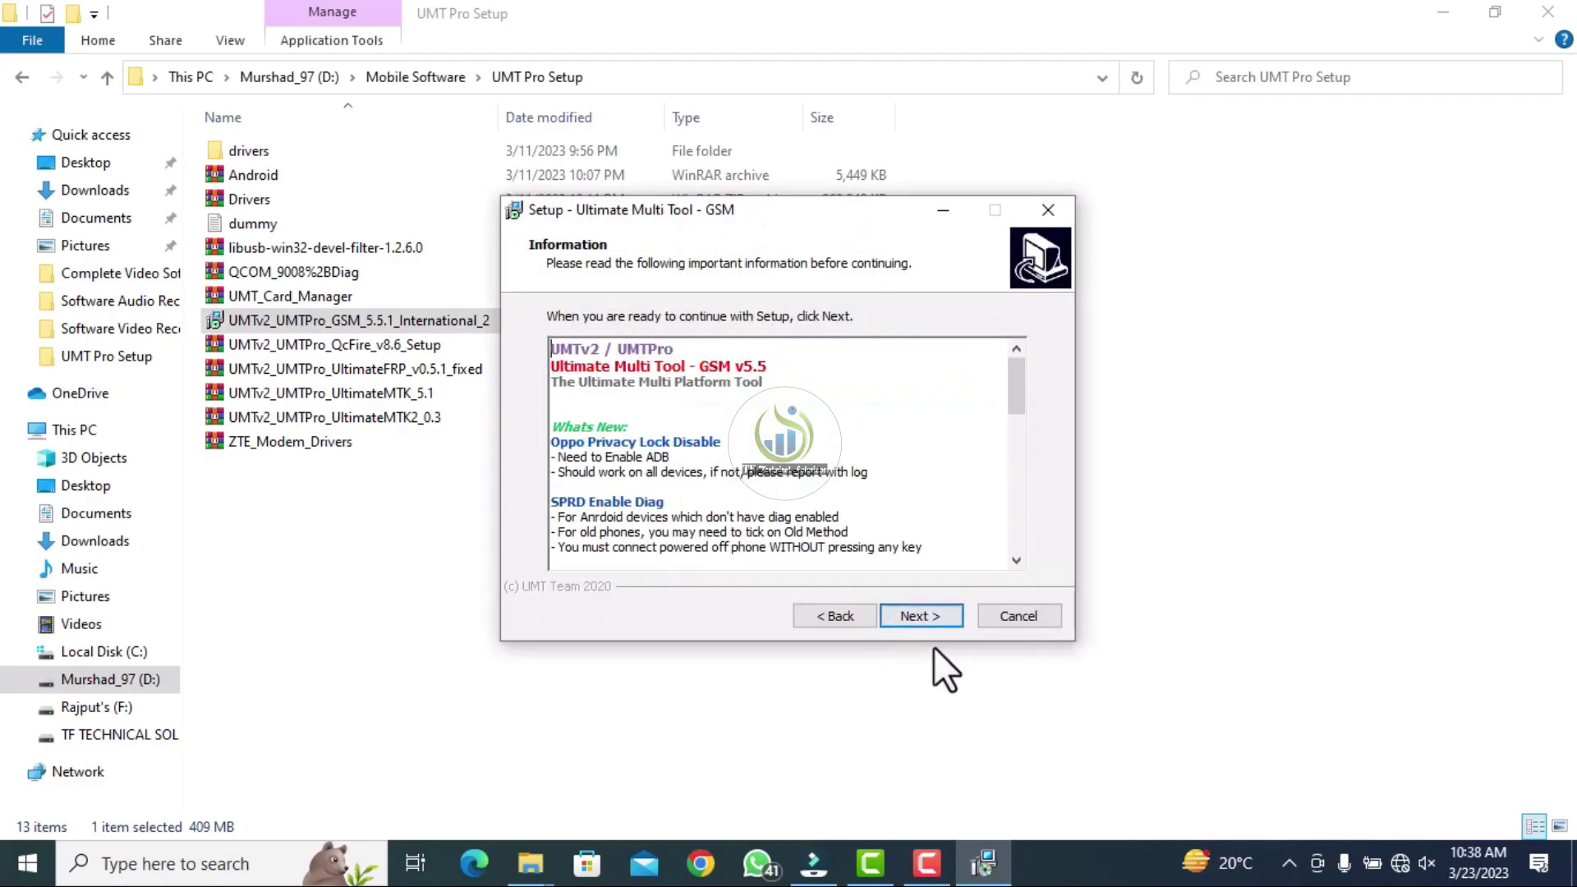
click(926, 617)
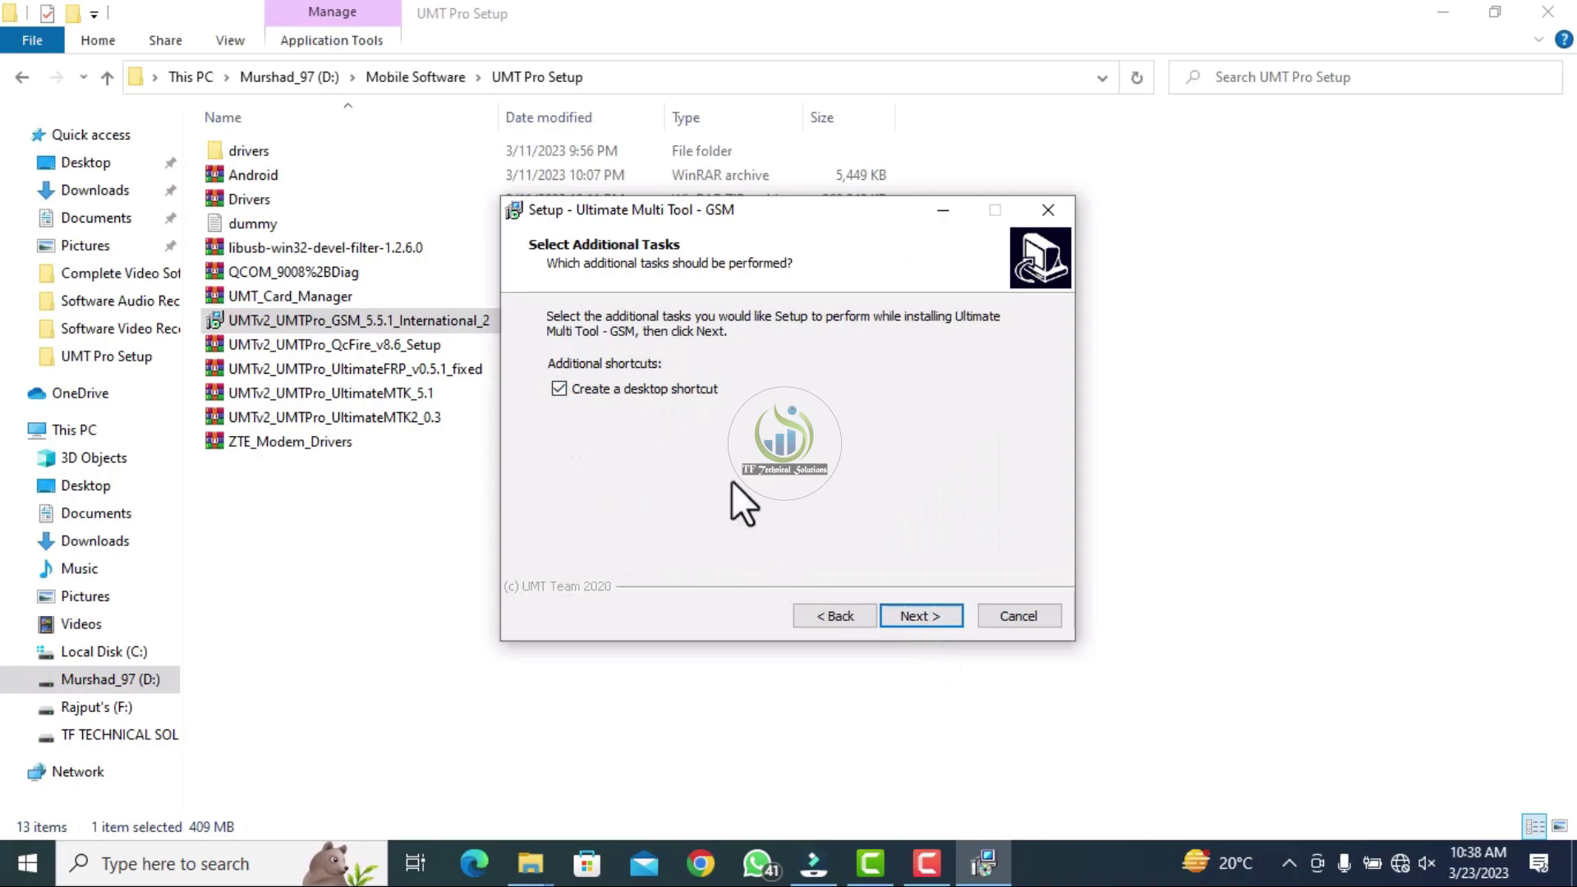
click(926, 616)
click(932, 617)
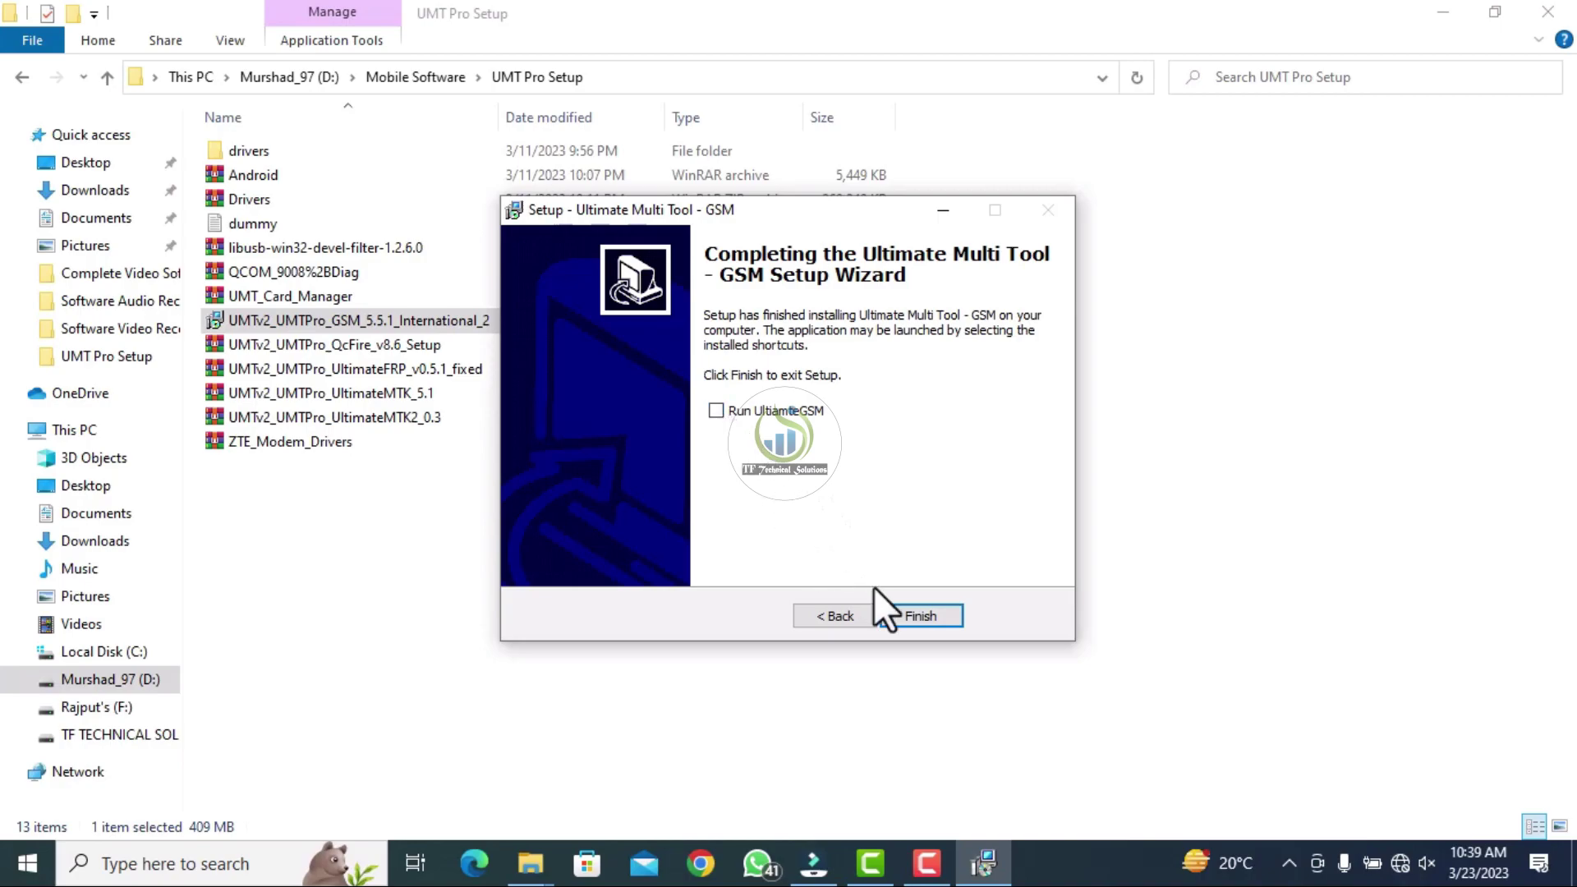
click(921, 616)
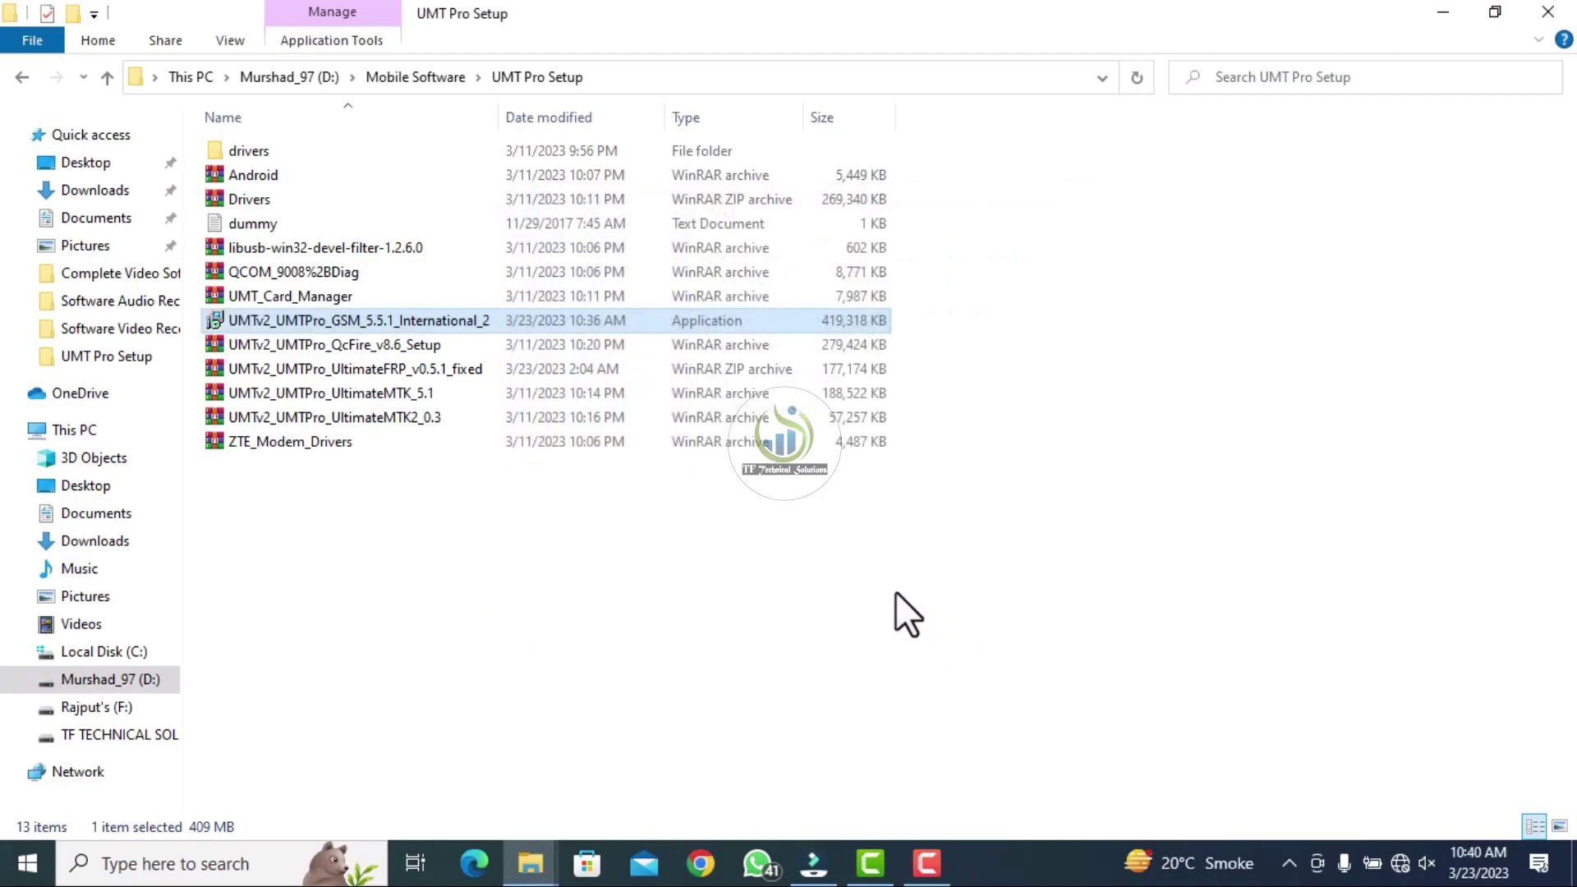
- Run UMT Card Manager from the UMT_Card_Manager archive and try to read the connected card's info
click(316, 297)
double_click(315, 297)
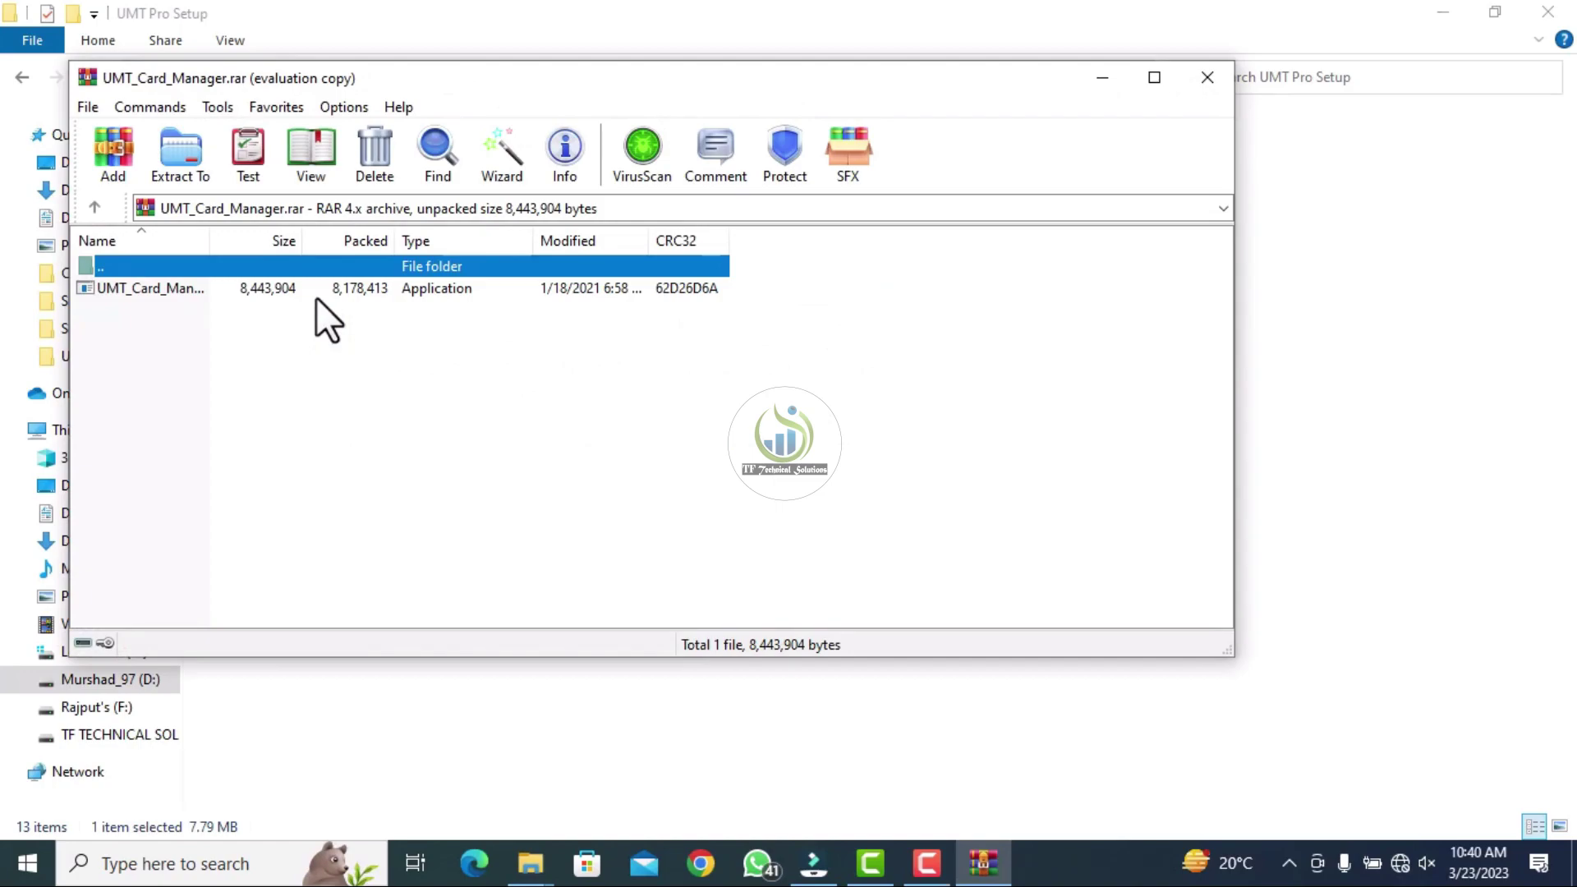
click(351, 286)
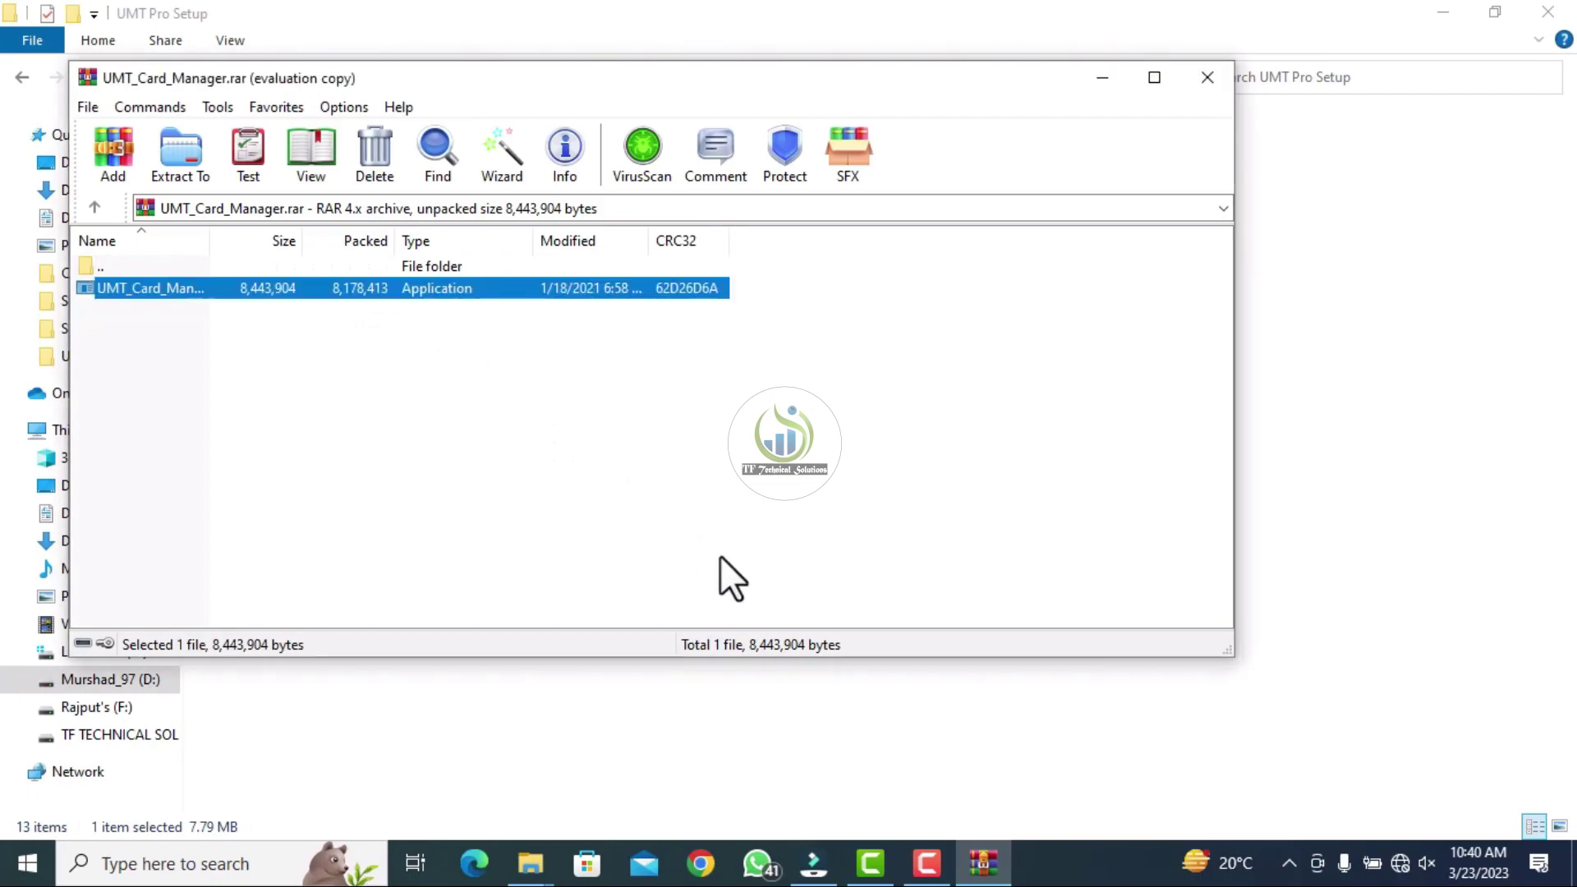
key(Return)
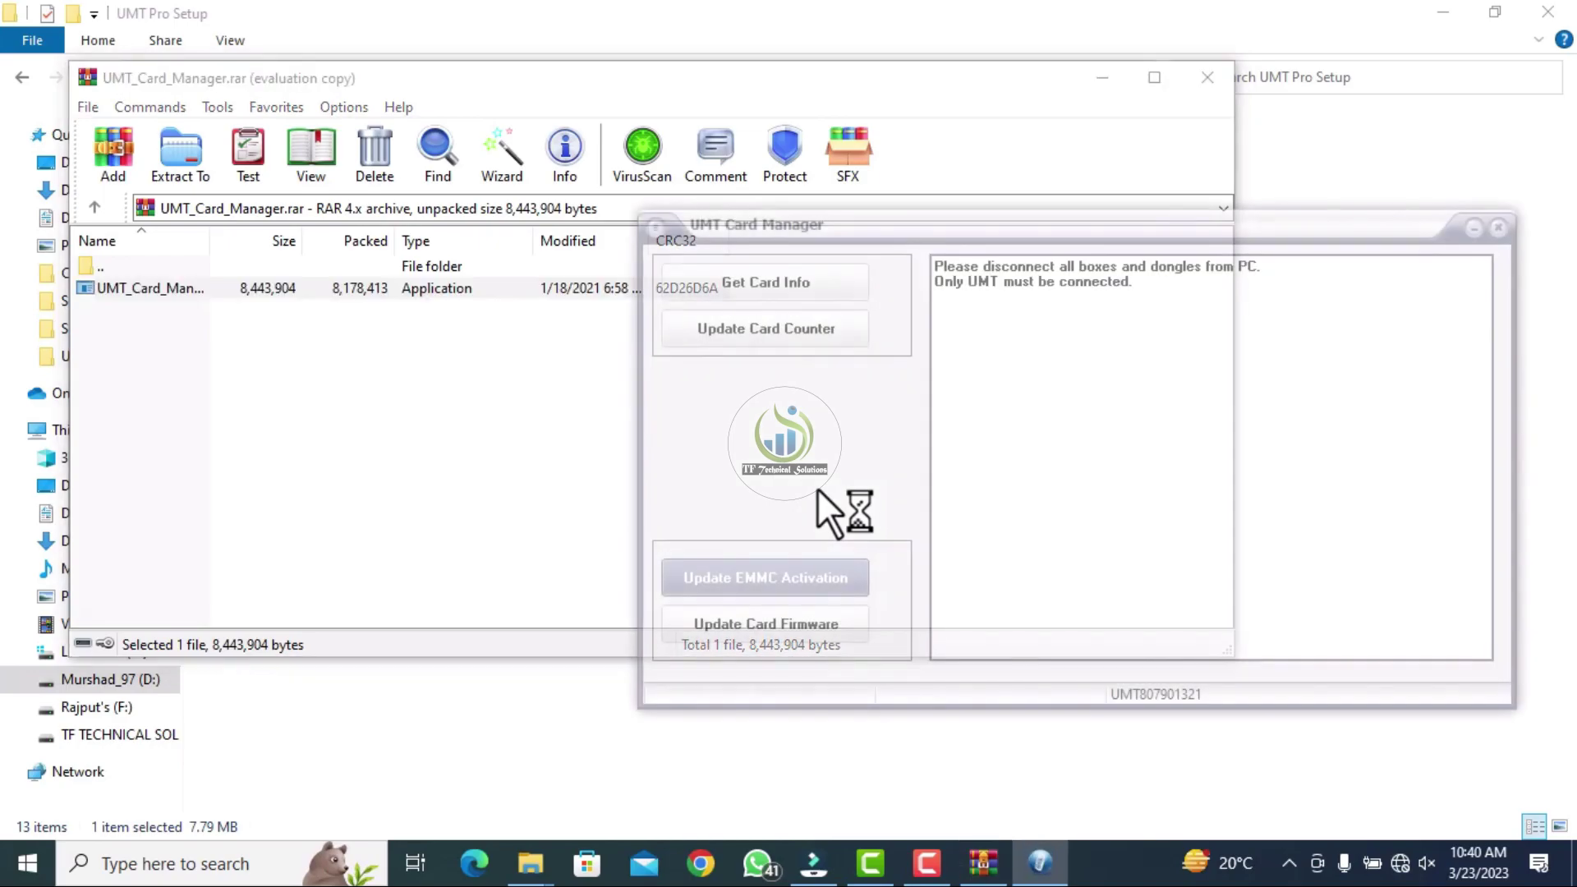
drag(994, 229, 751, 225)
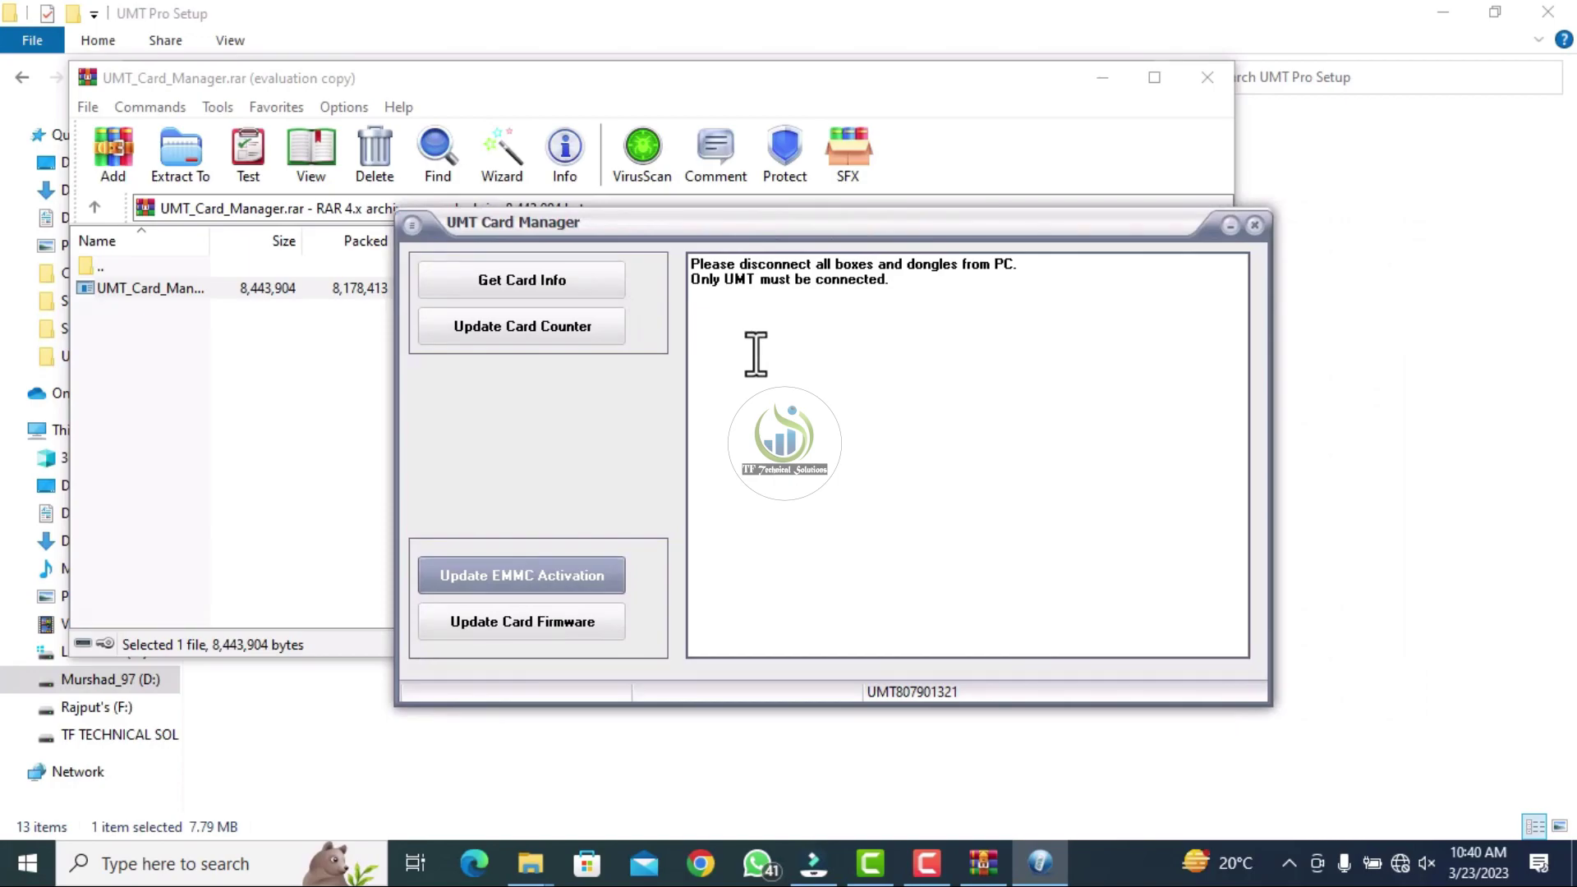
click(527, 280)
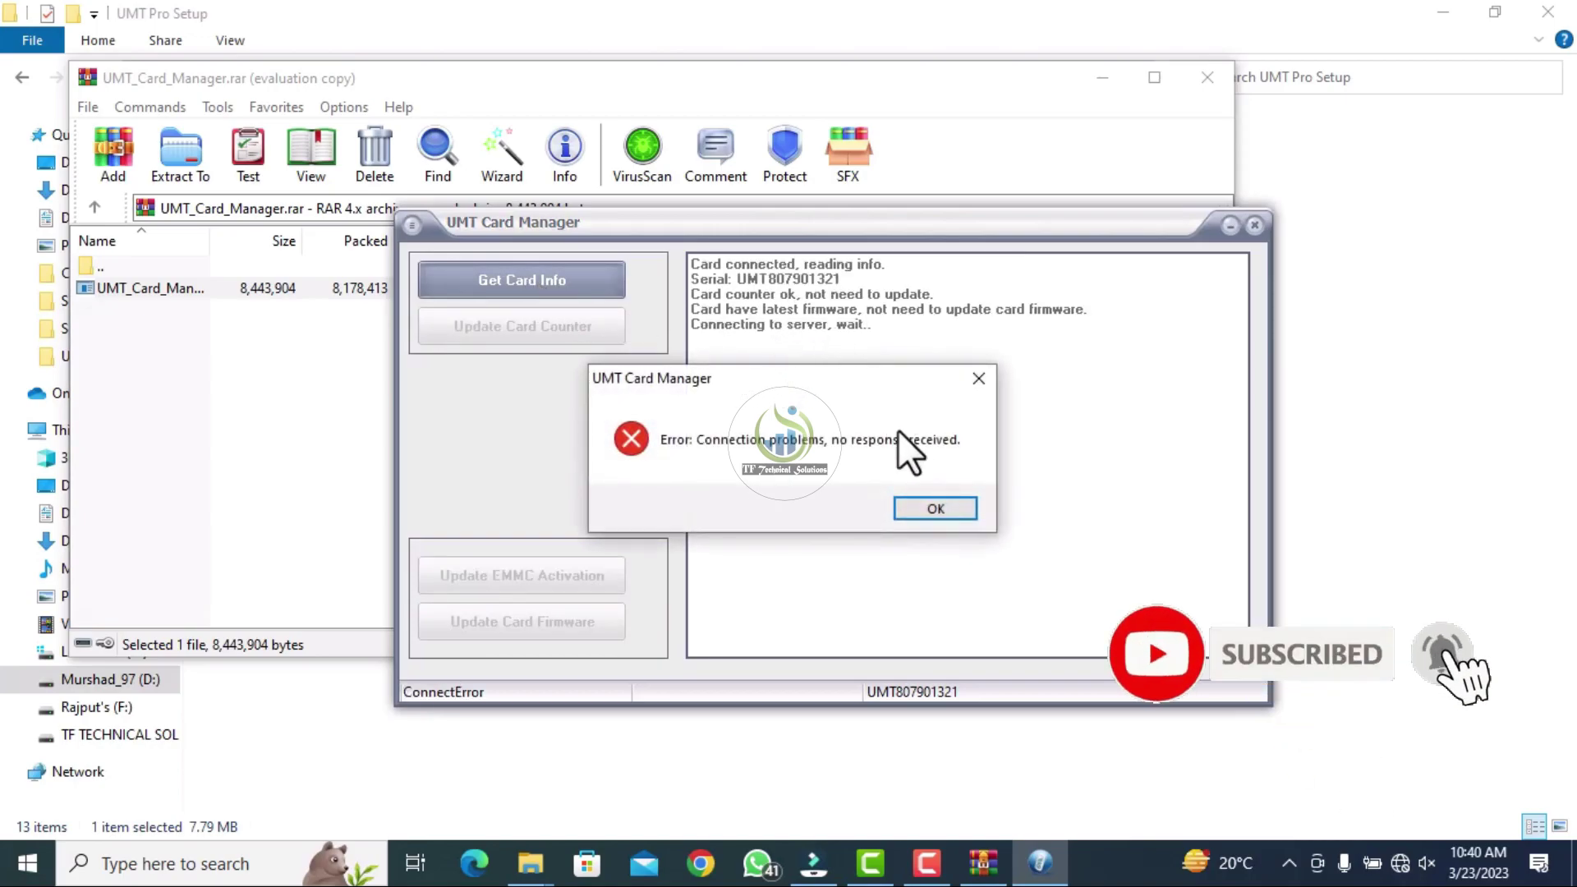
click(943, 506)
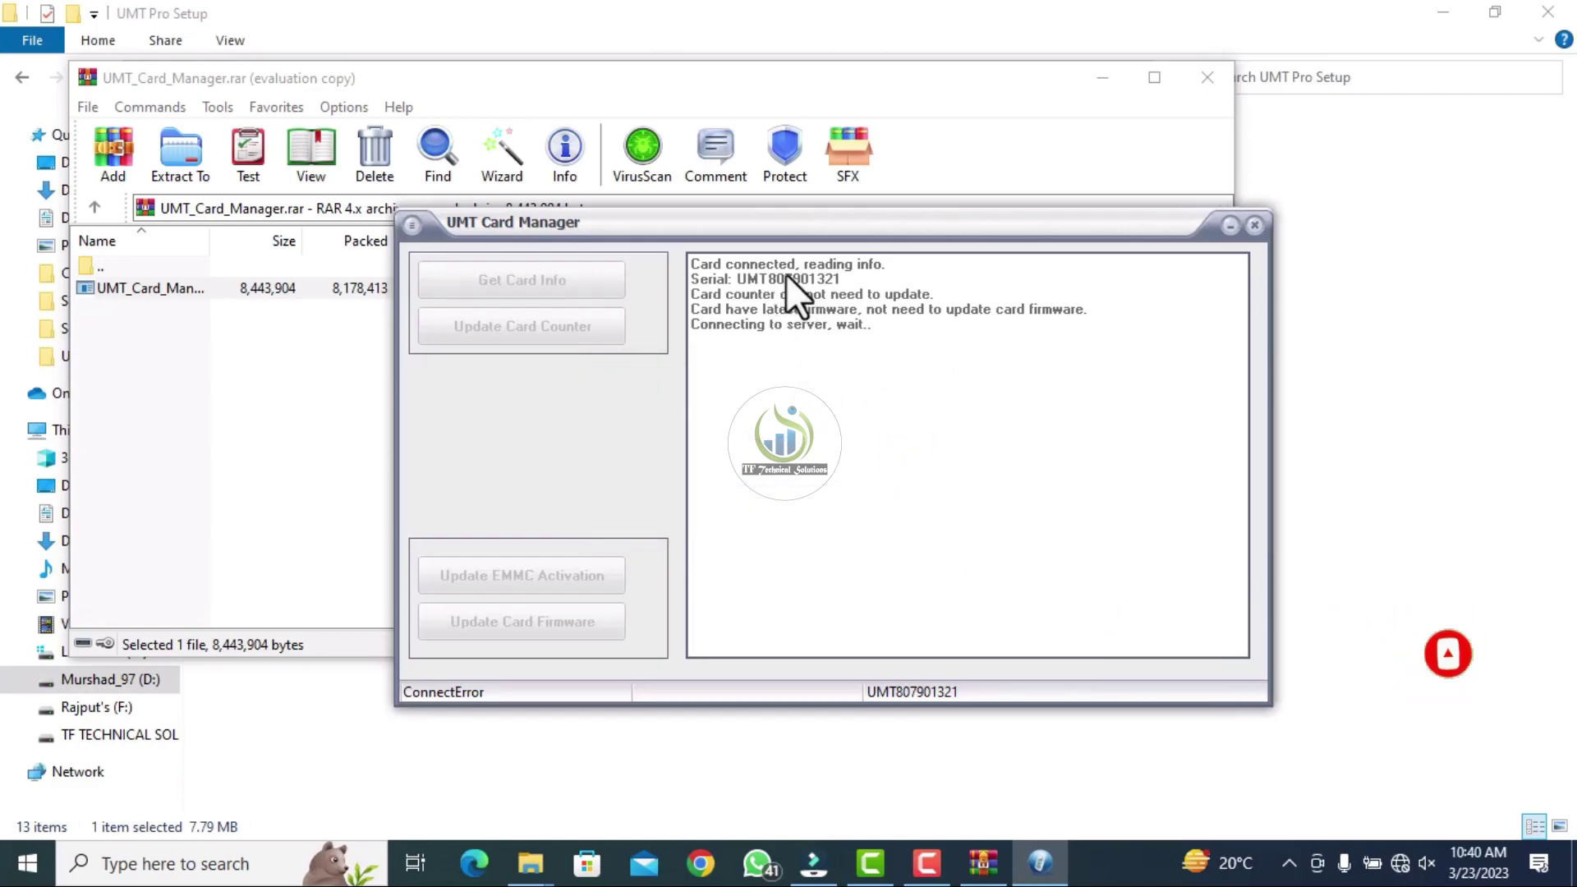
- Turn Wi-Fi on and select the Stay network for an internet connection
click(1401, 864)
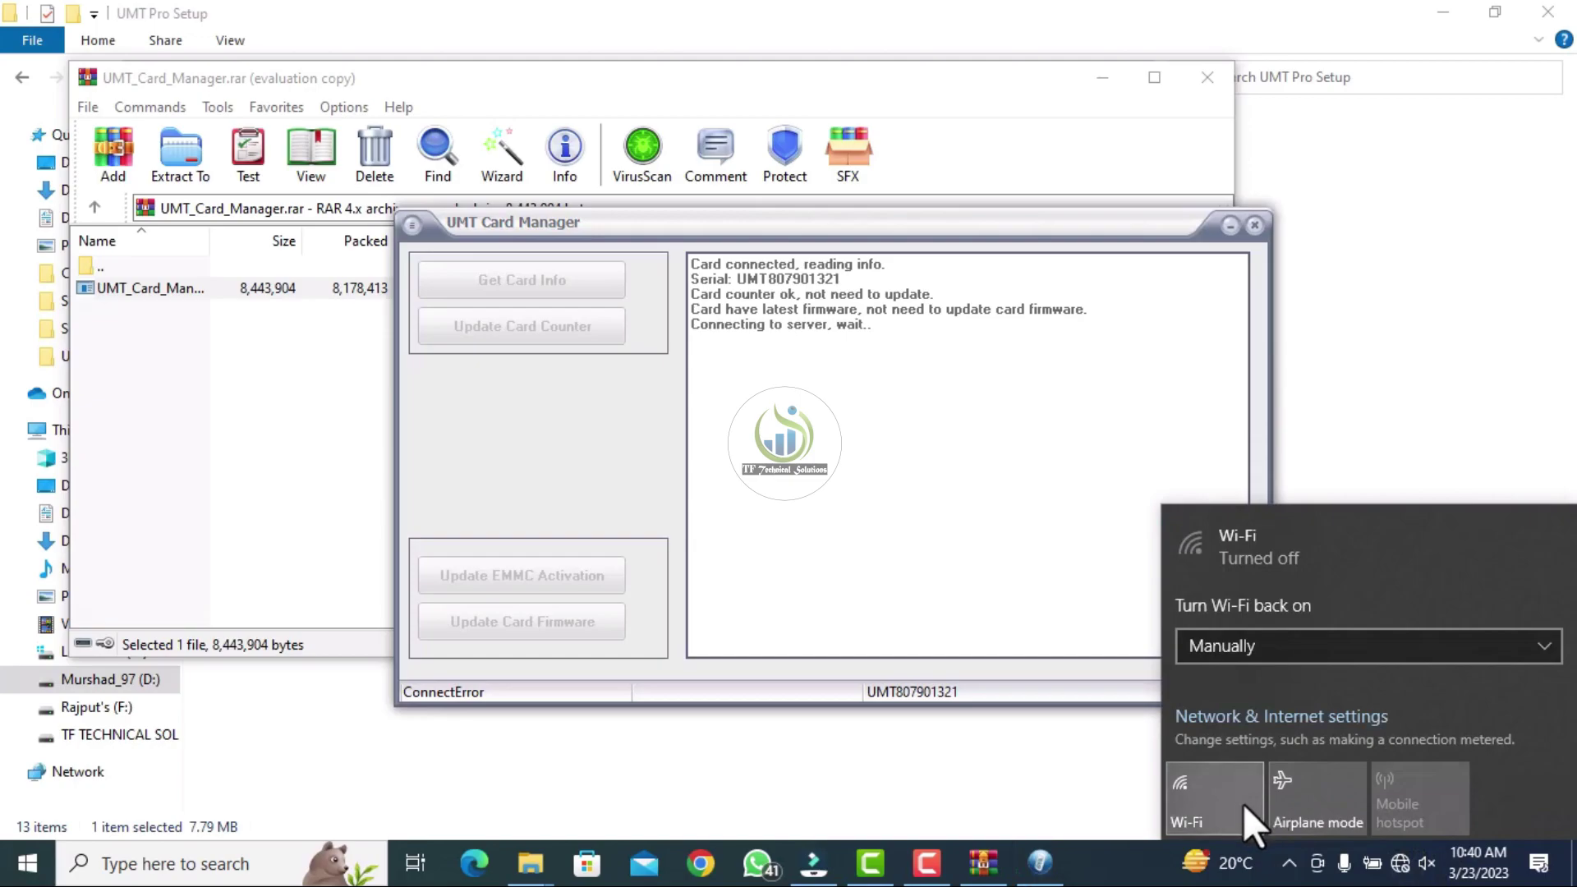
click(1214, 795)
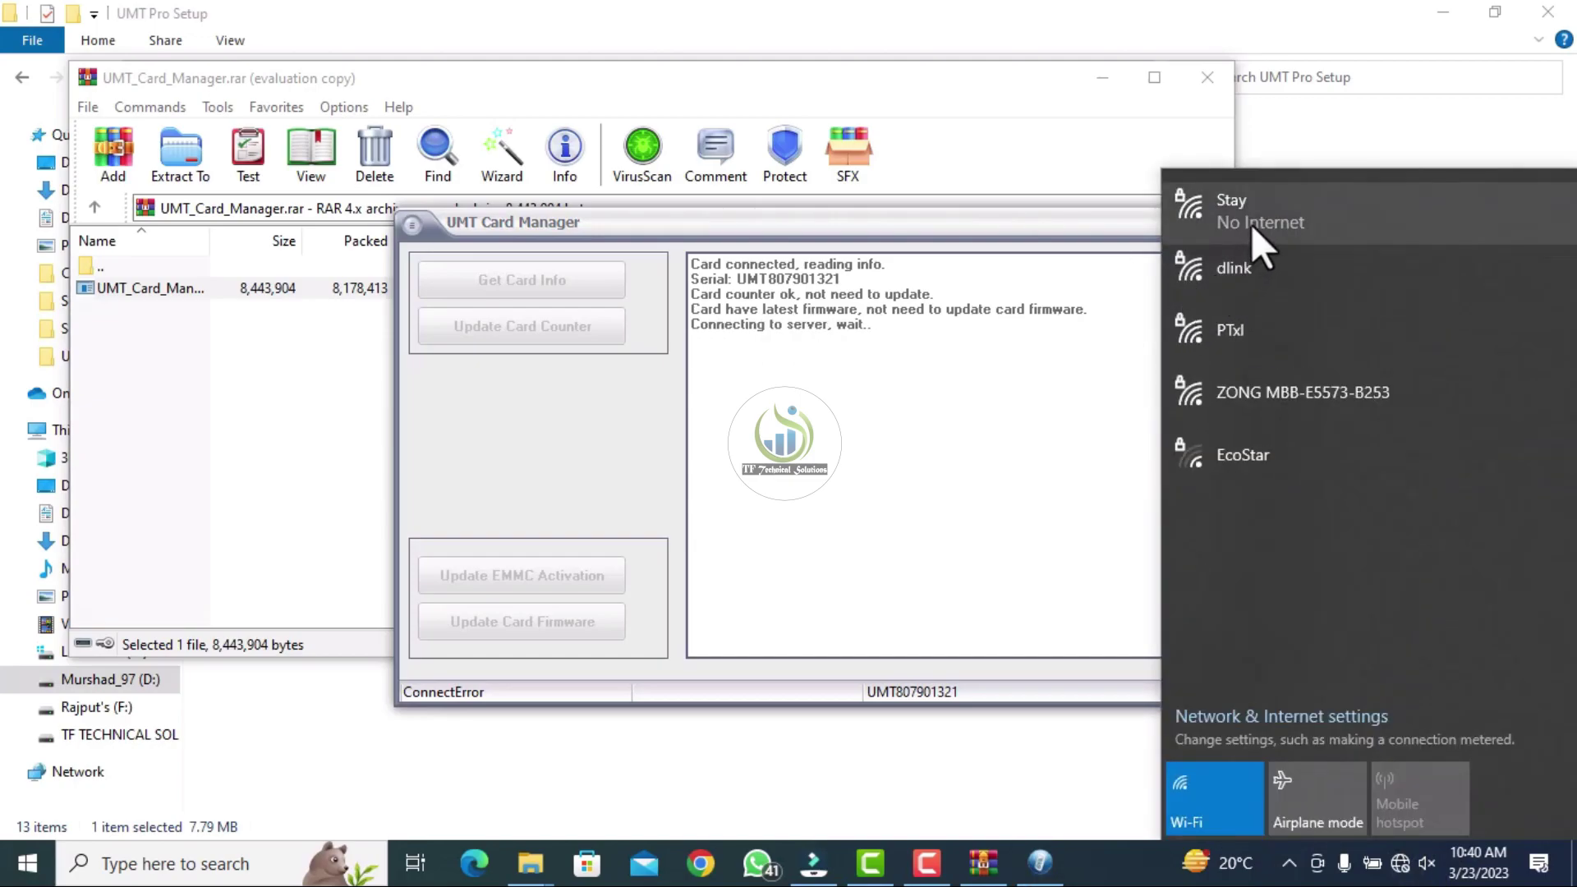
click(1259, 218)
click(1382, 136)
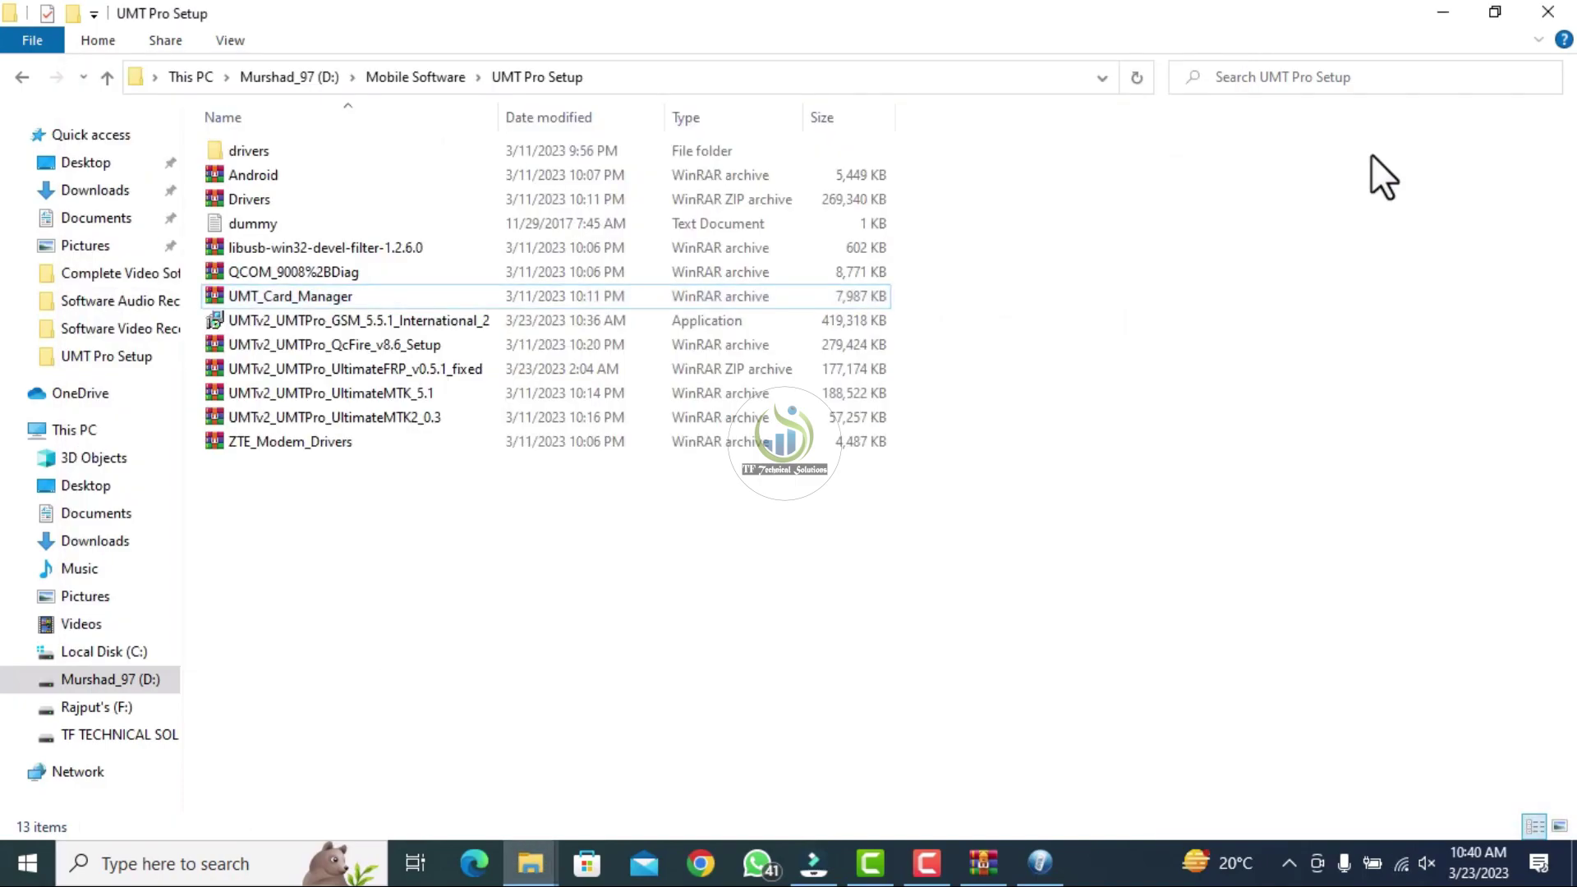
- Reopen UMT Card Manager from its archive, get the card info, and examine the card's serial number and activation period
double_click(320, 295)
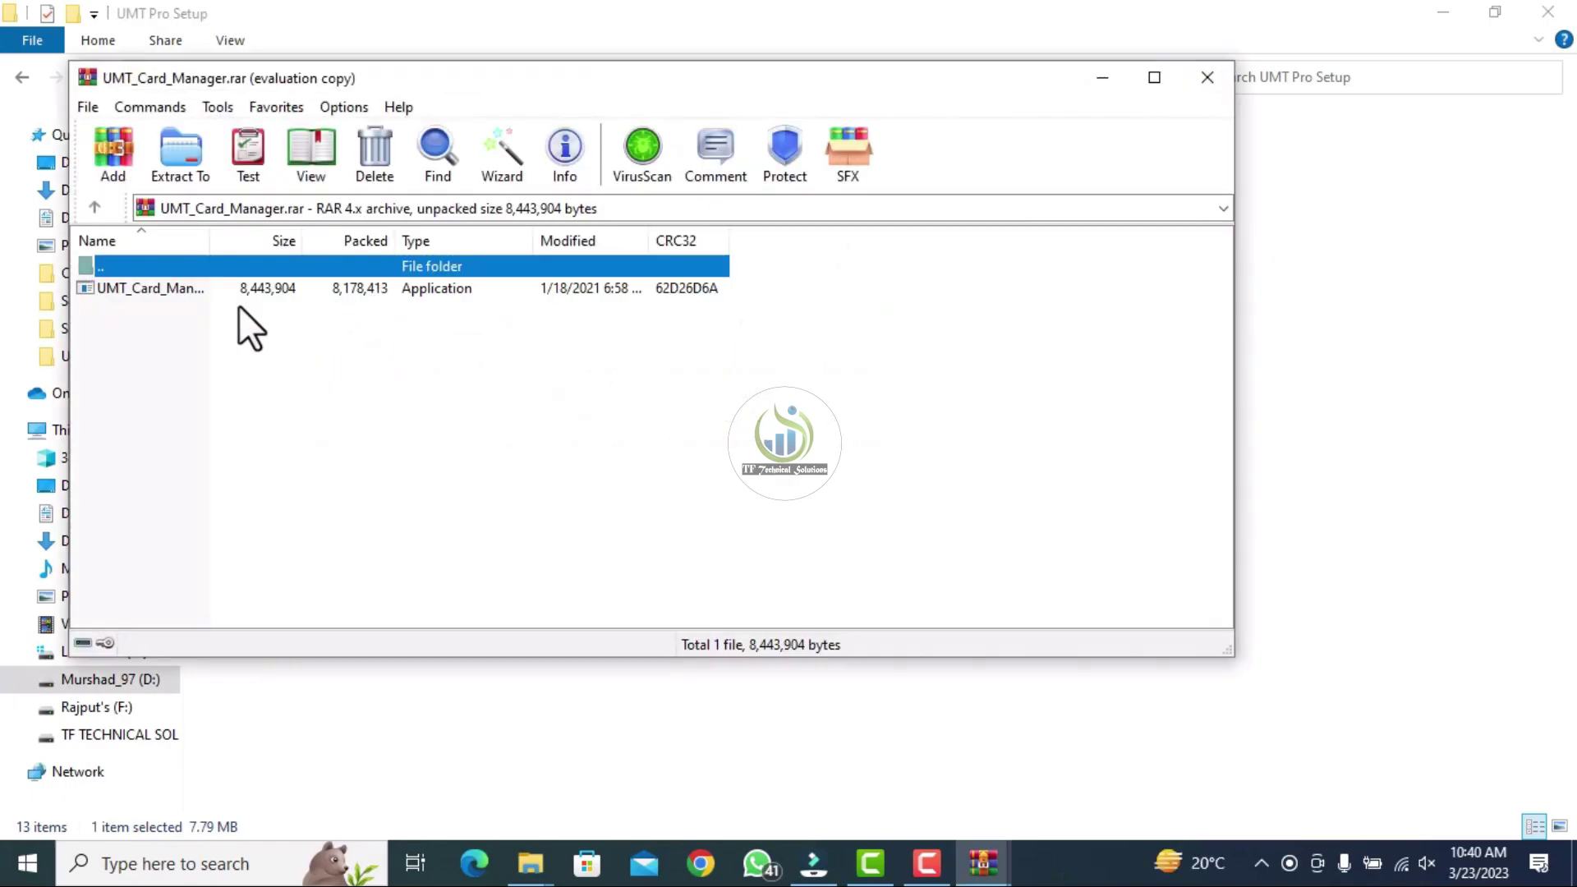
double_click(221, 288)
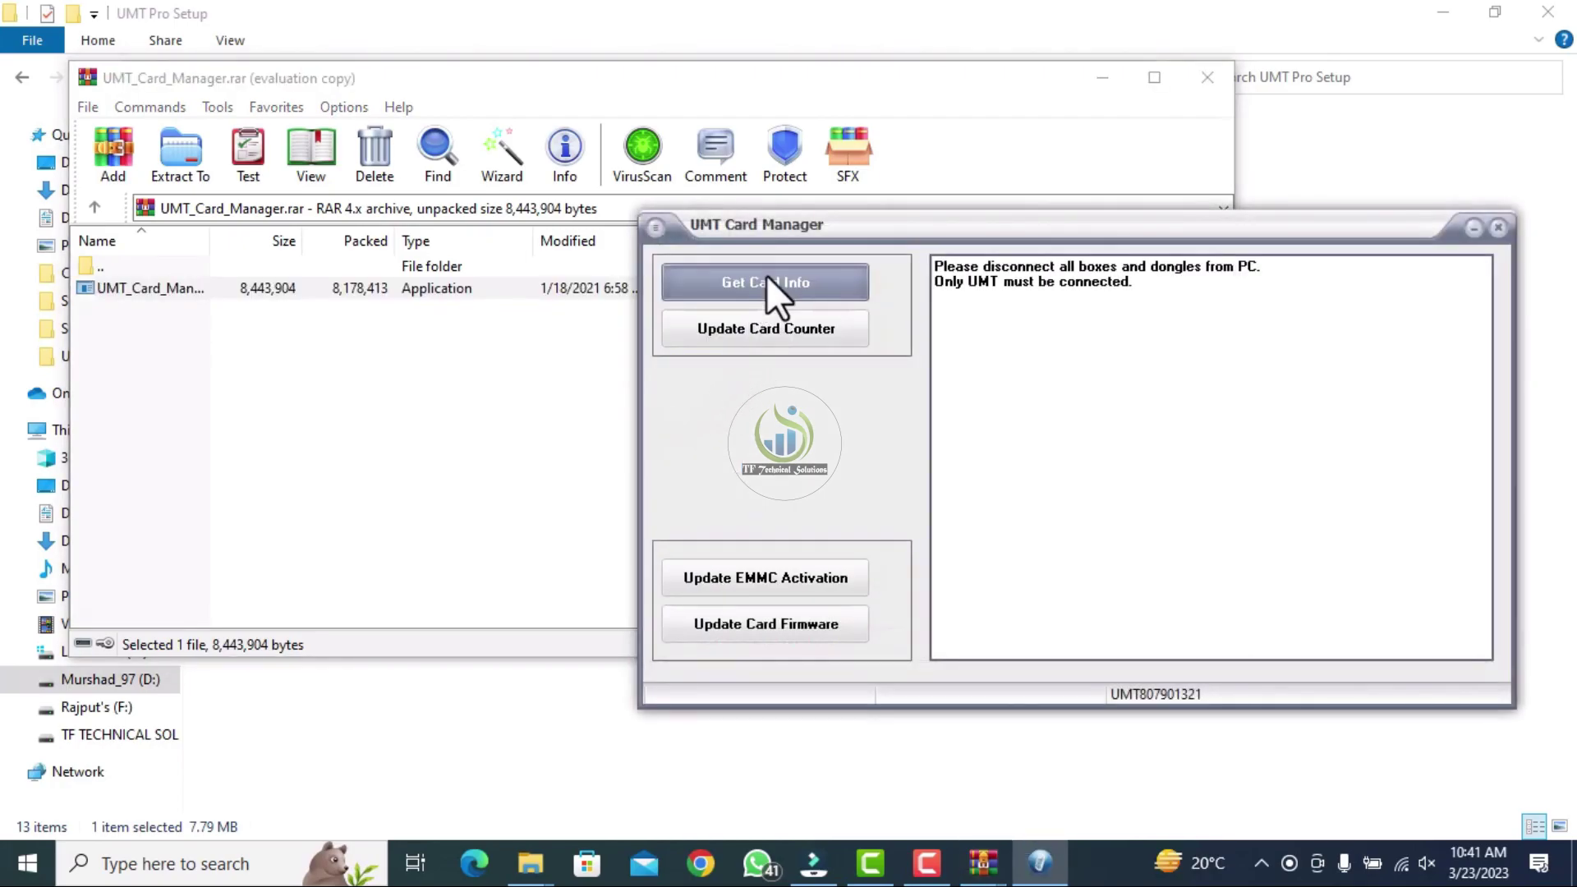
click(766, 276)
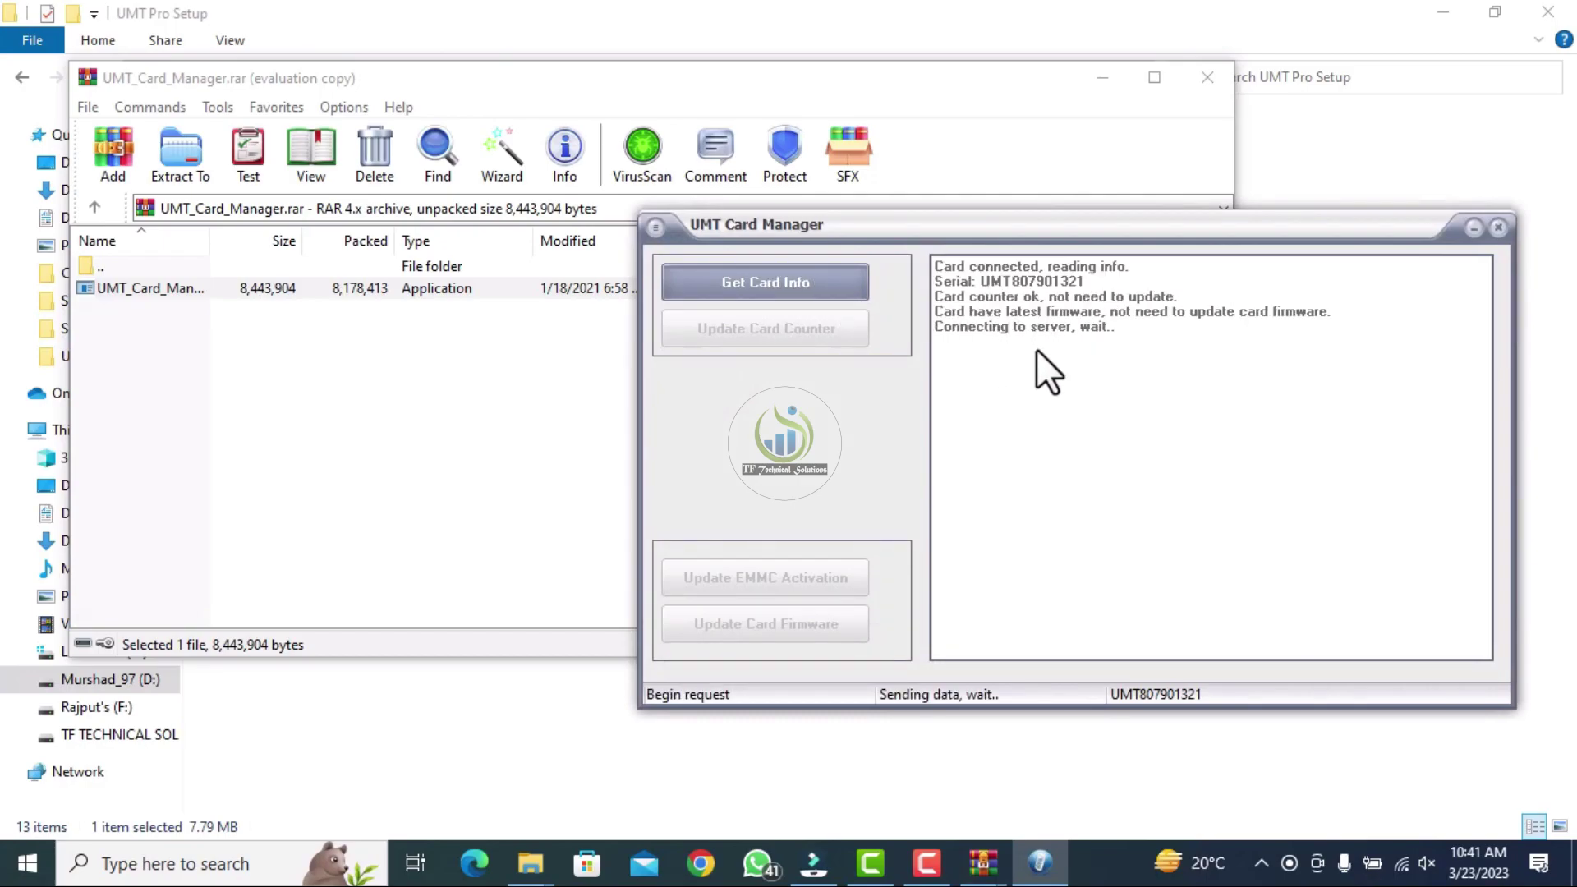
drag(1109, 233, 871, 233)
double_click(813, 278)
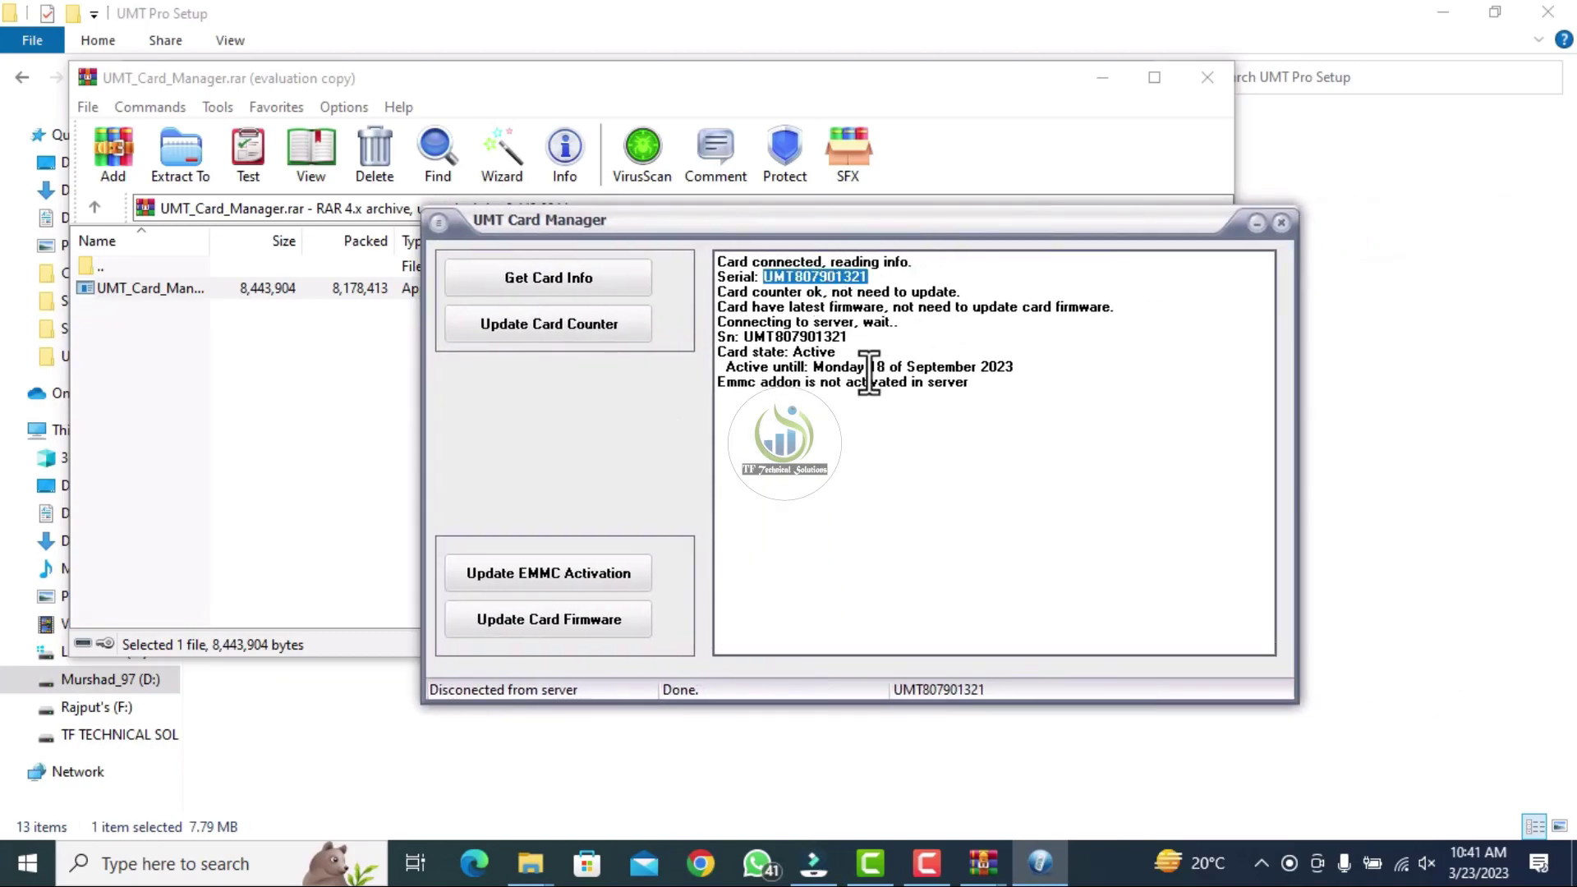
drag(726, 370, 1020, 376)
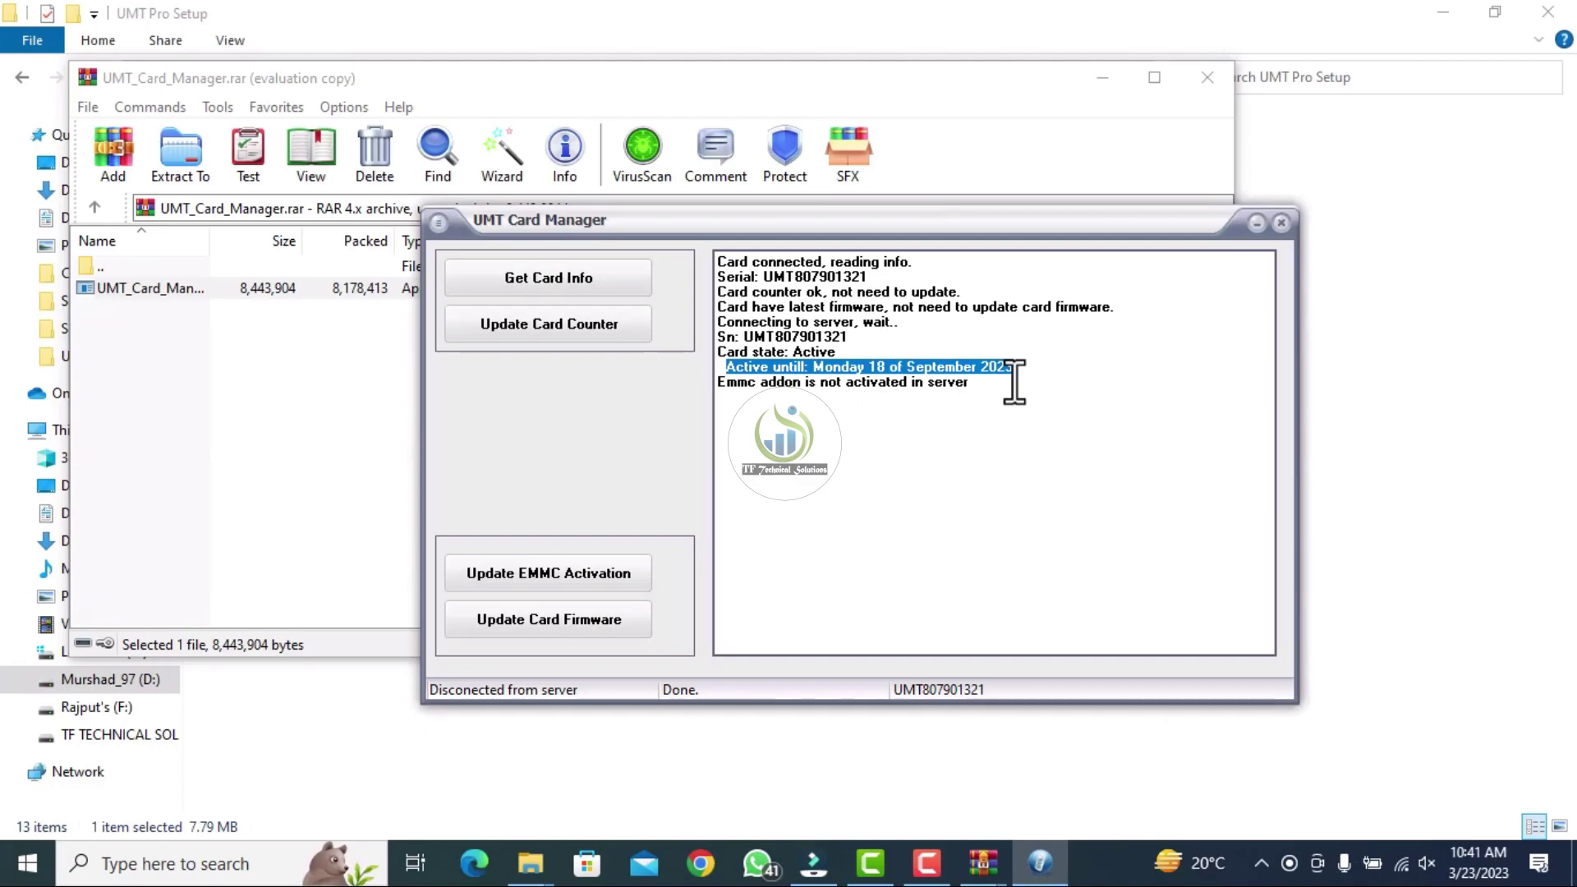
- Update the card counter and the card firmware, agreeing to the prerequisites, and check the firmware update message
click(555, 320)
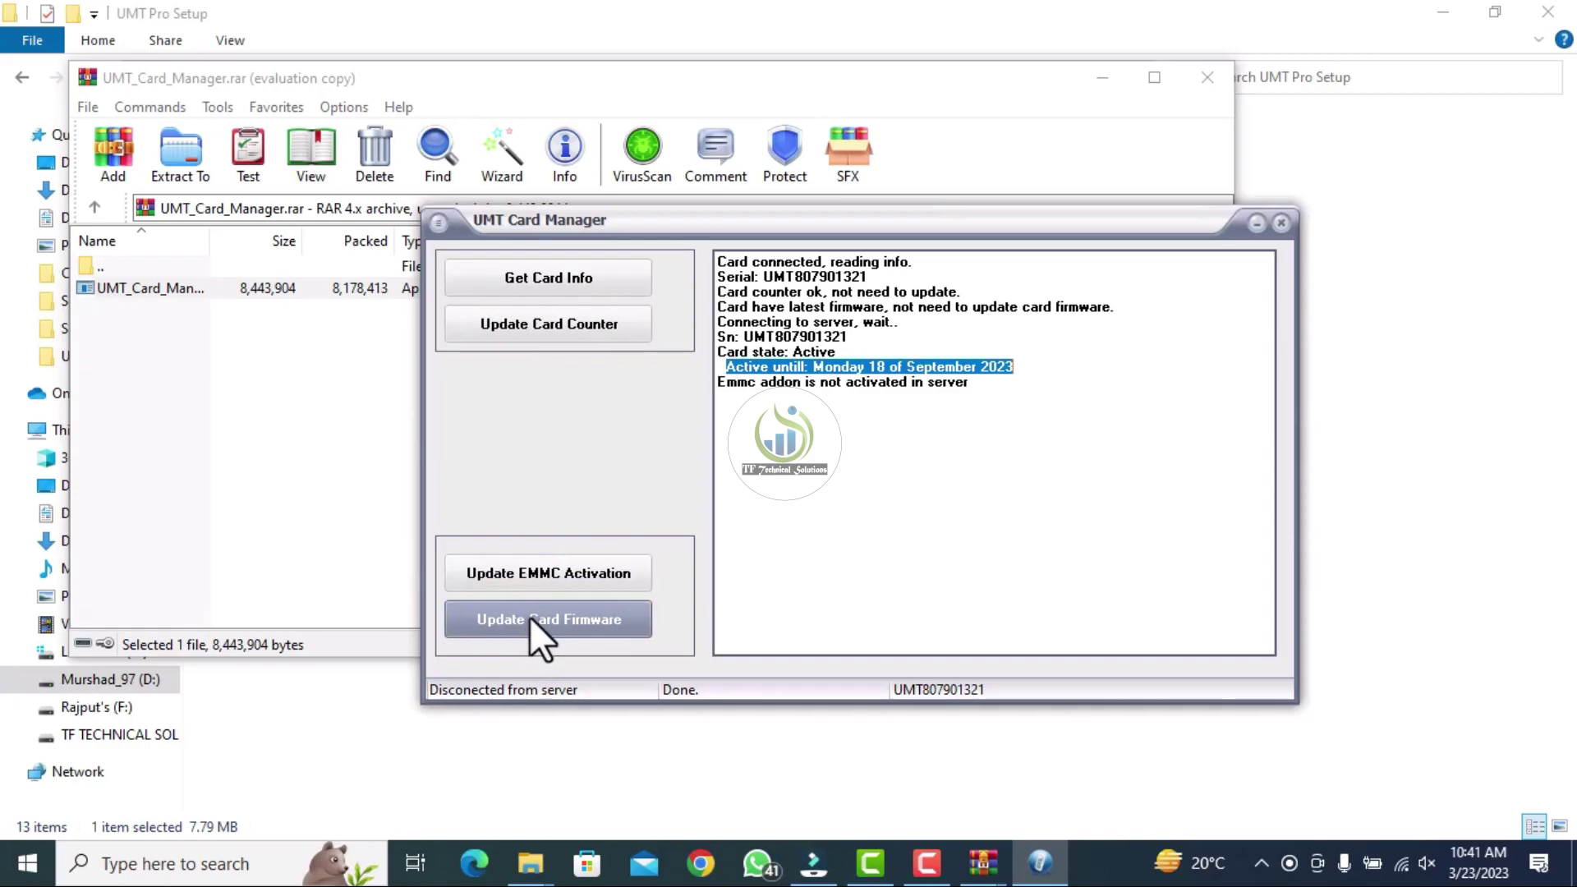
click(545, 322)
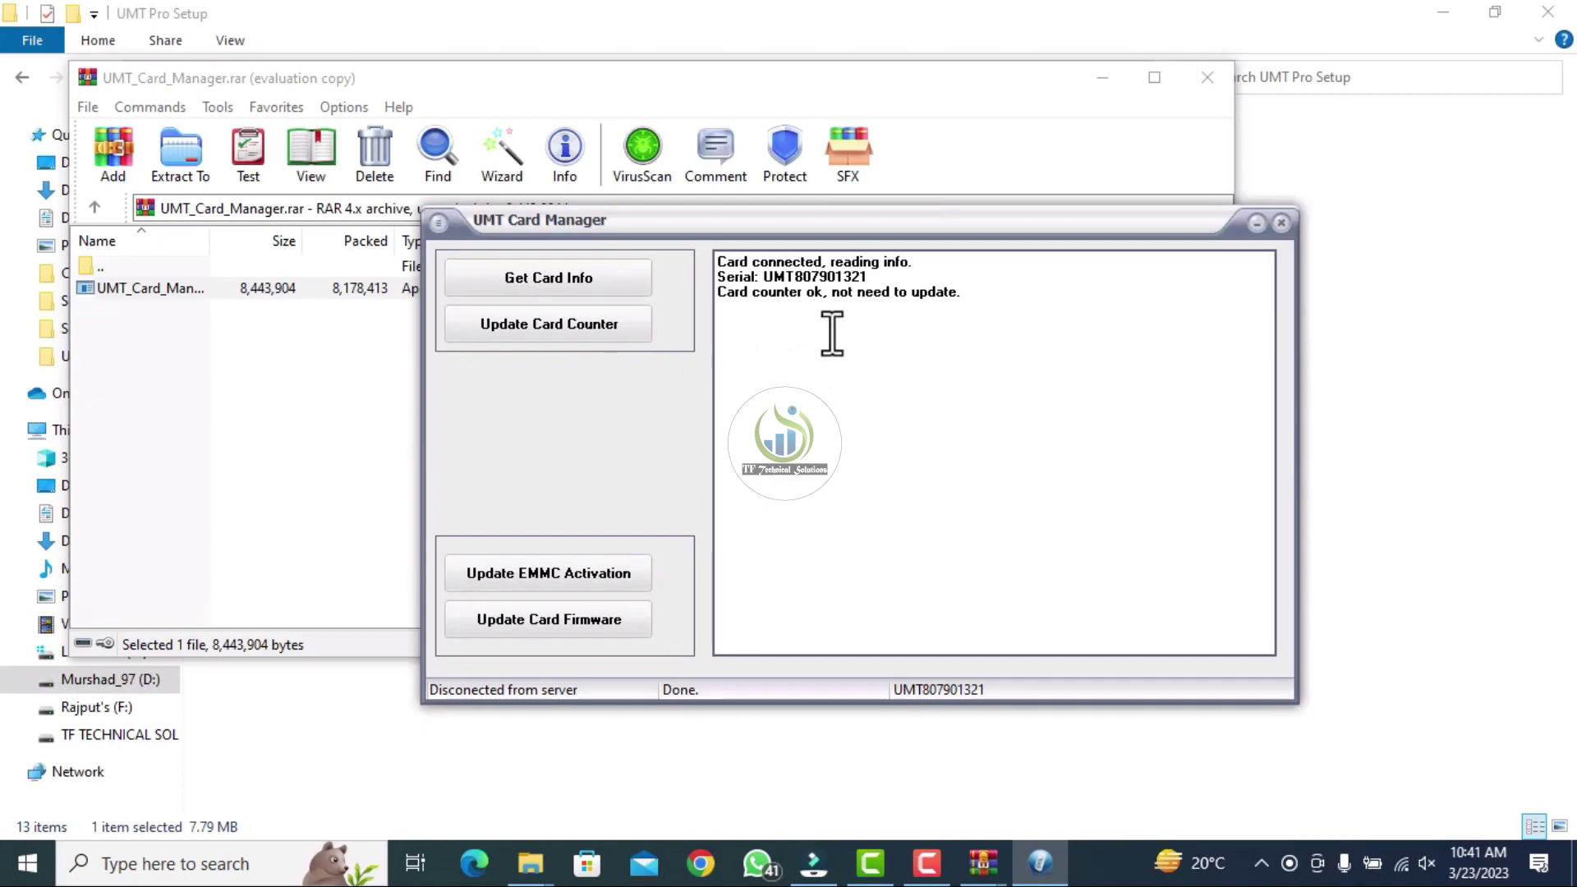
click(546, 622)
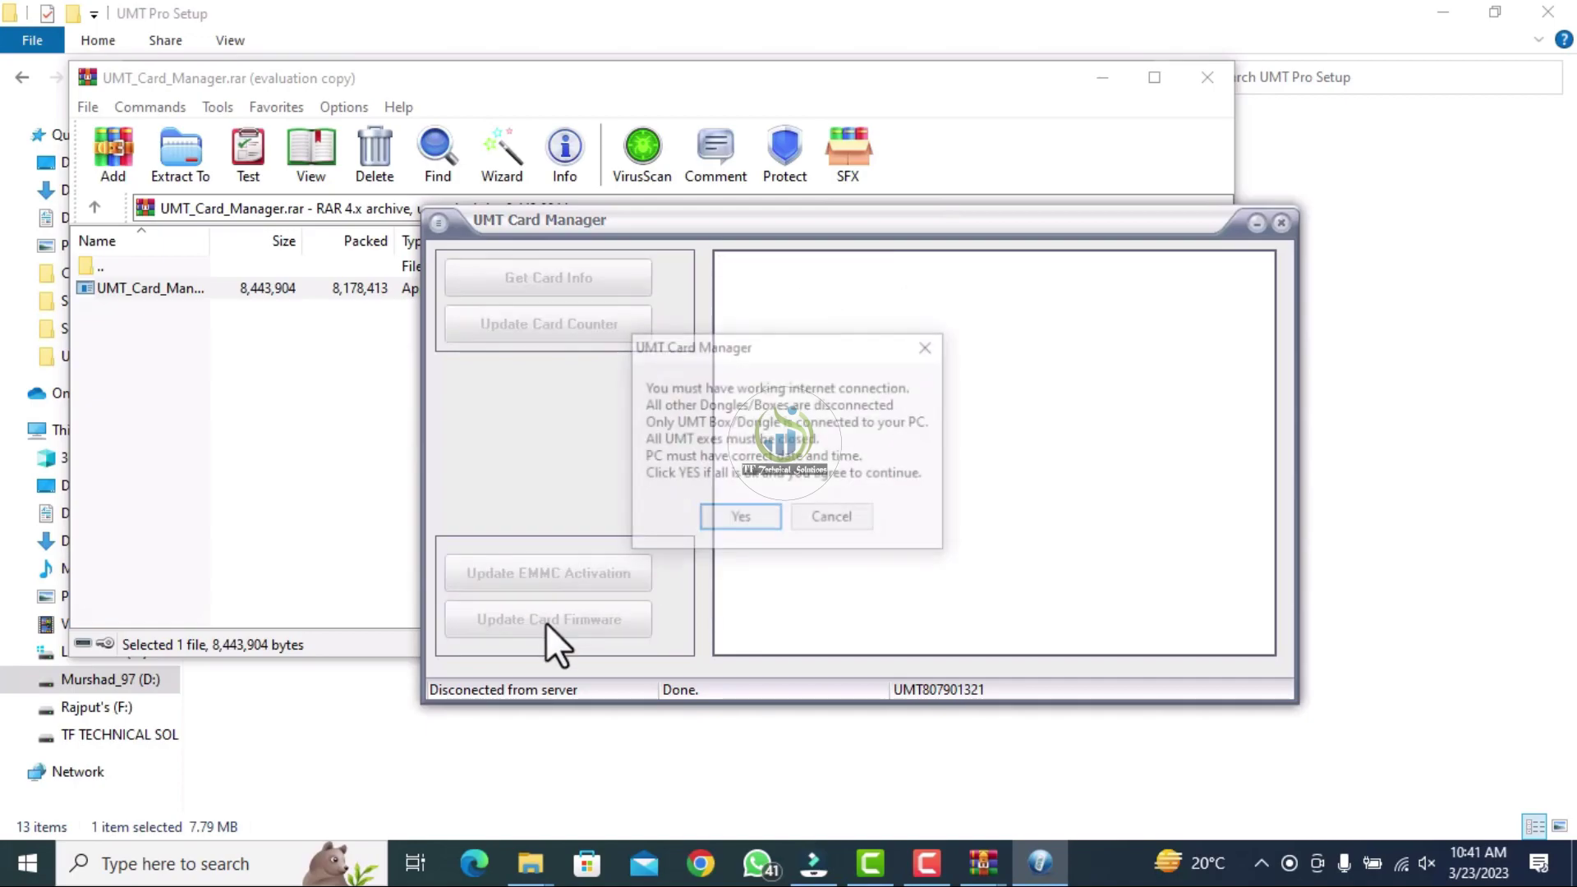
click(739, 521)
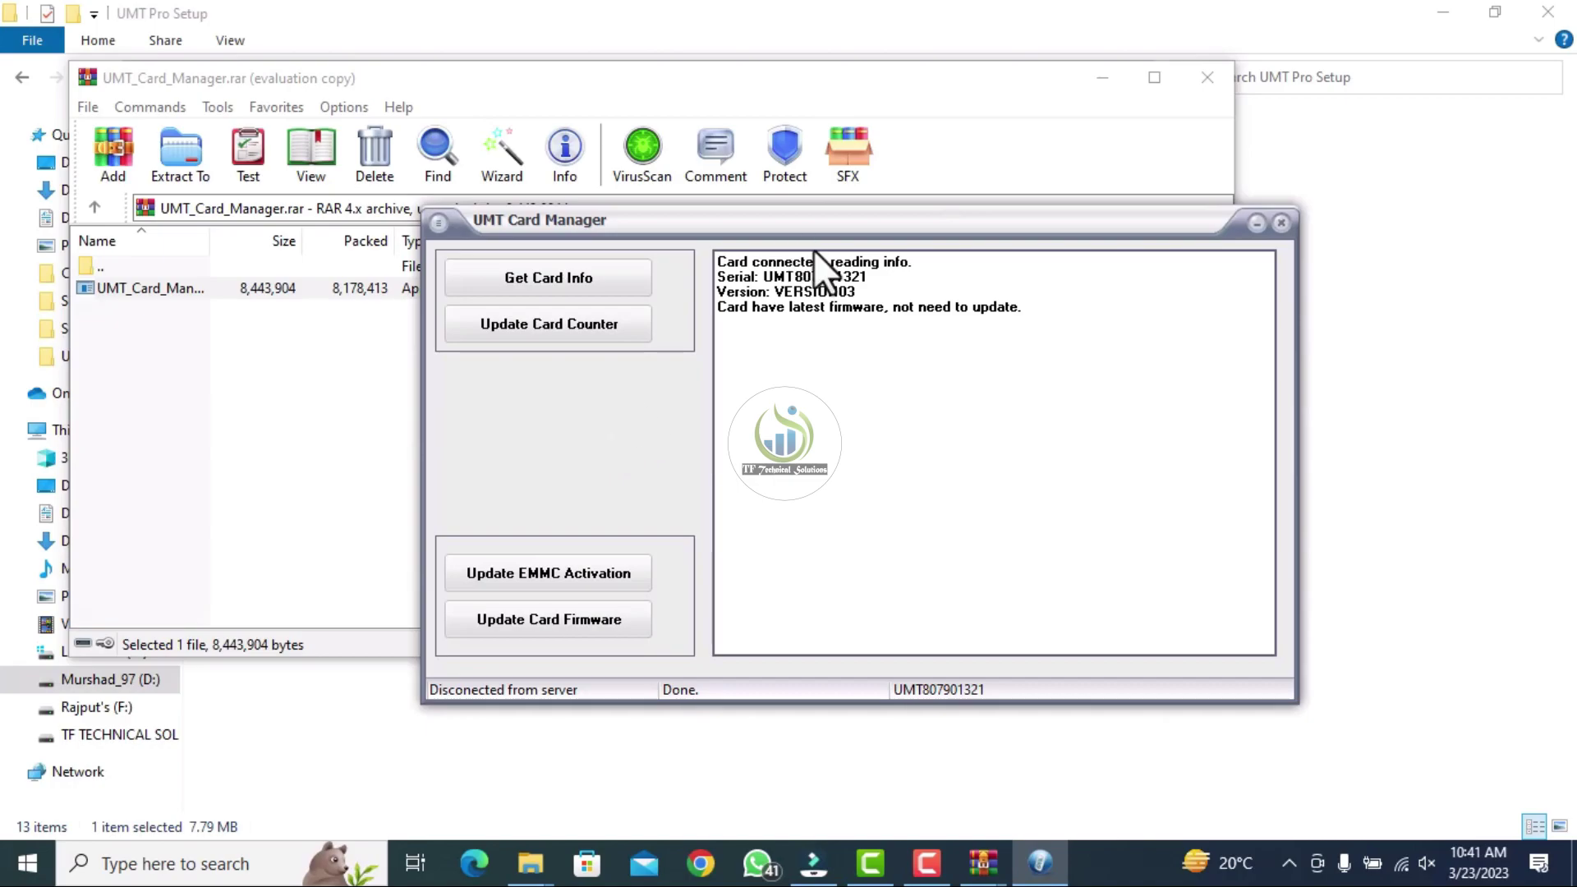
drag(888, 306, 970, 356)
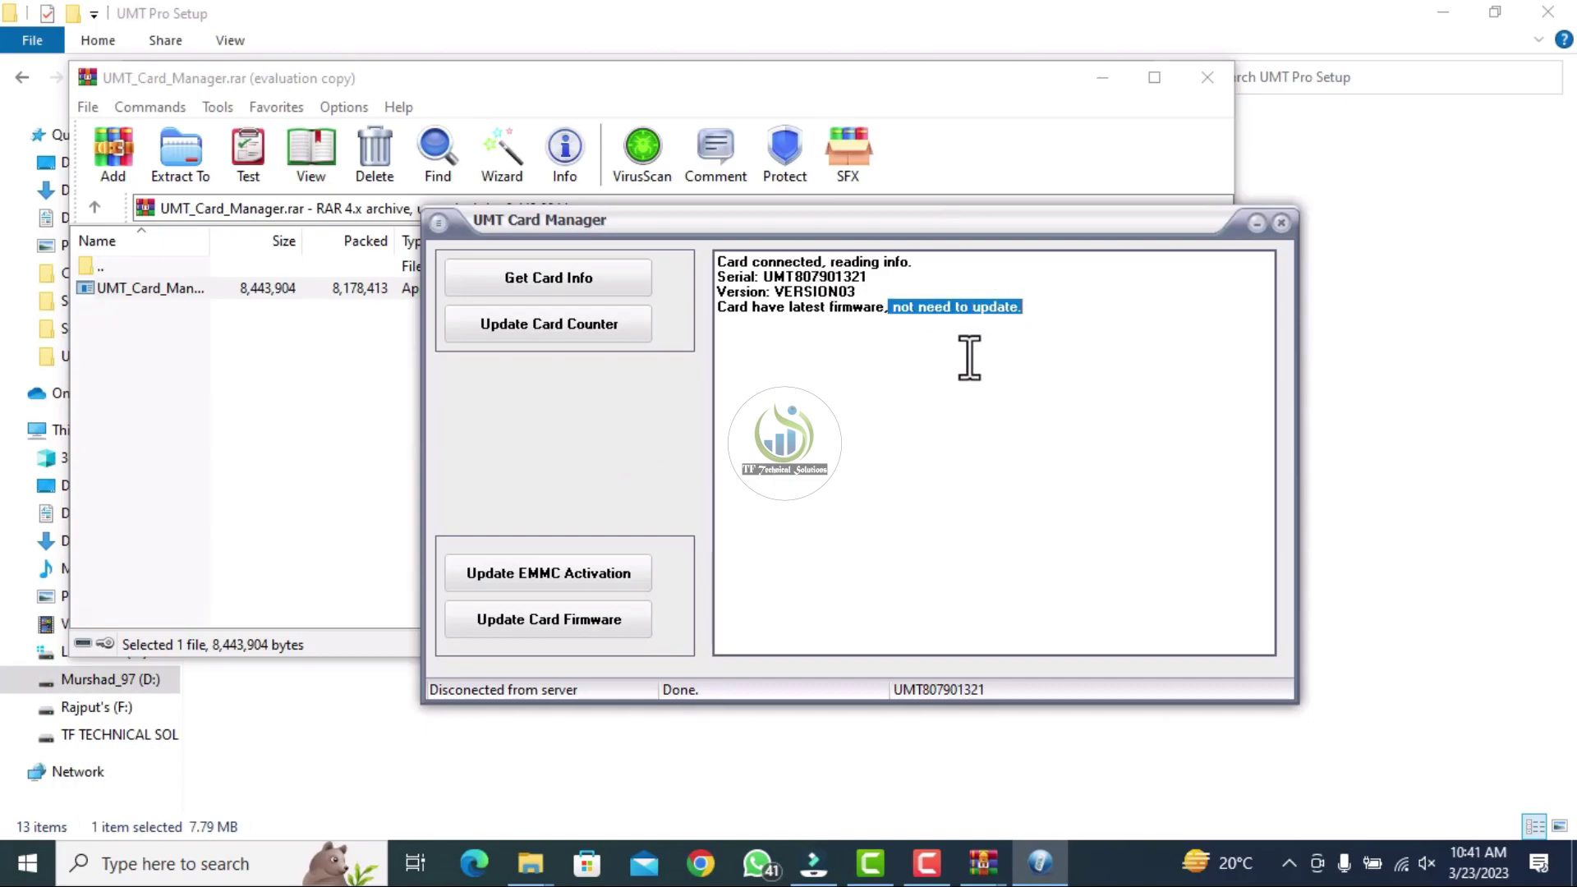
- Get the card info again, and close UMT Card Manager and its archive
click(565, 284)
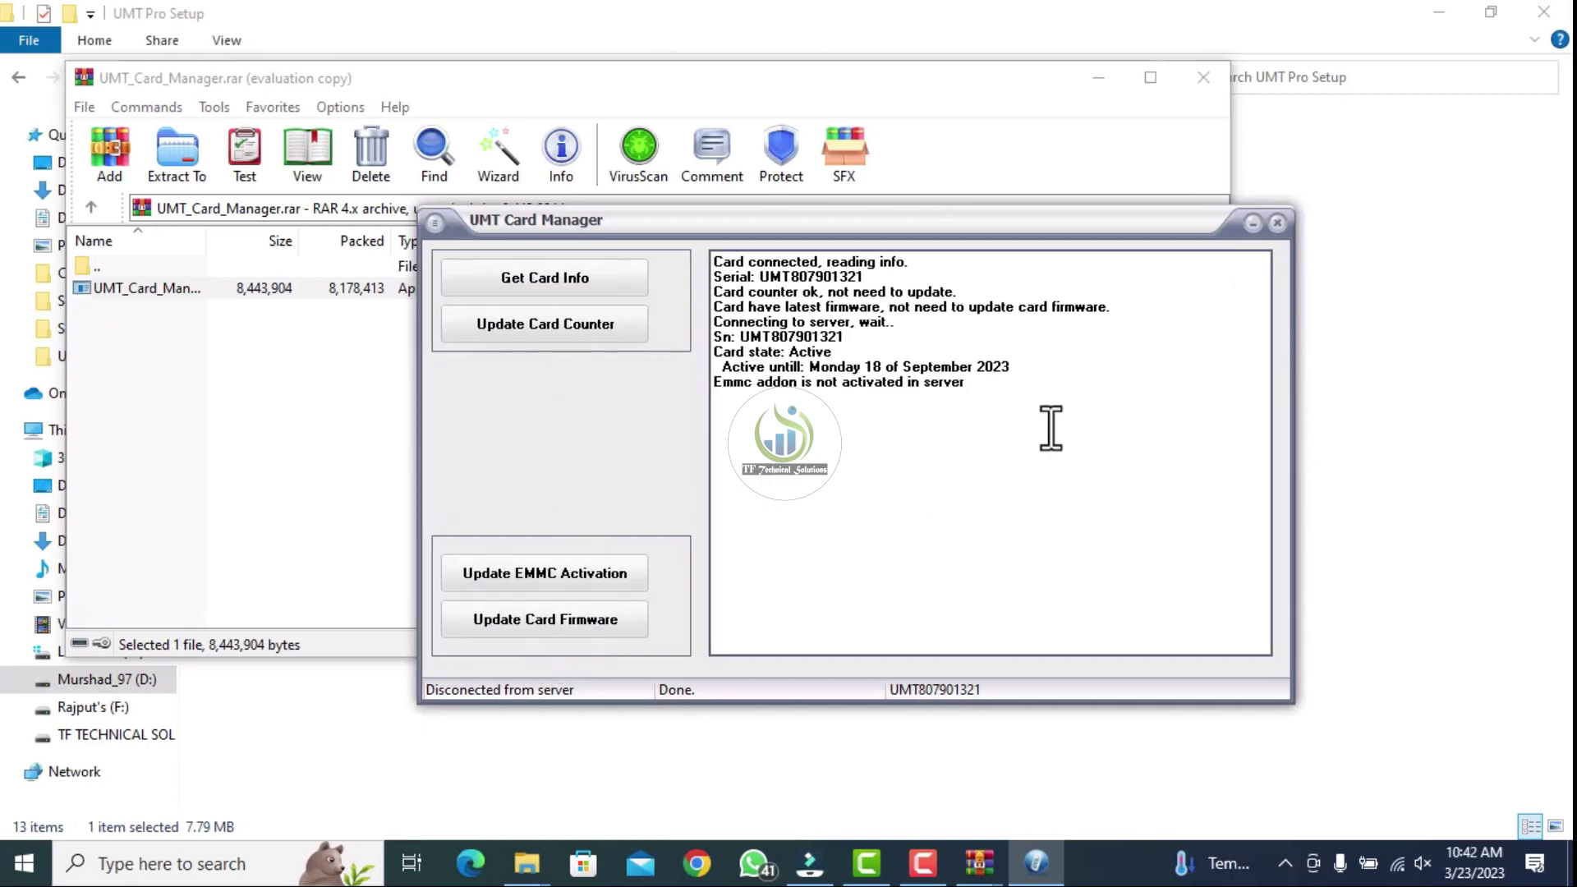
click(1277, 224)
click(1205, 77)
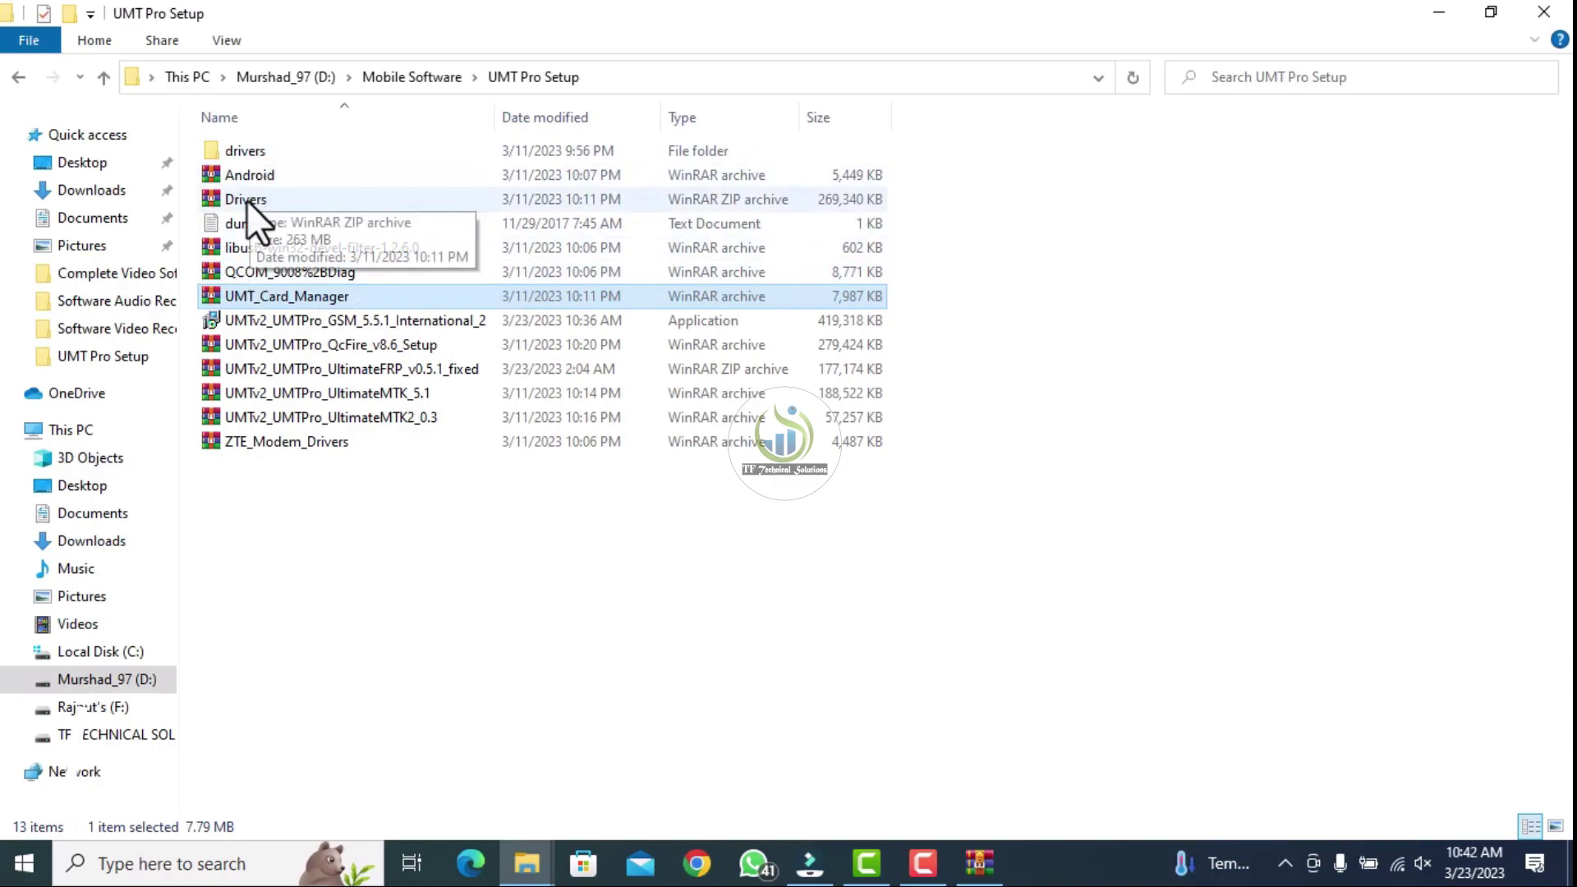
- Run instDrv_stdRK200_64bit from the UMT CARD Drivers_gsmduniya.com folder inside drivers, and decline removing the ROCKEY200 driver
double_click(245, 150)
double_click(255, 146)
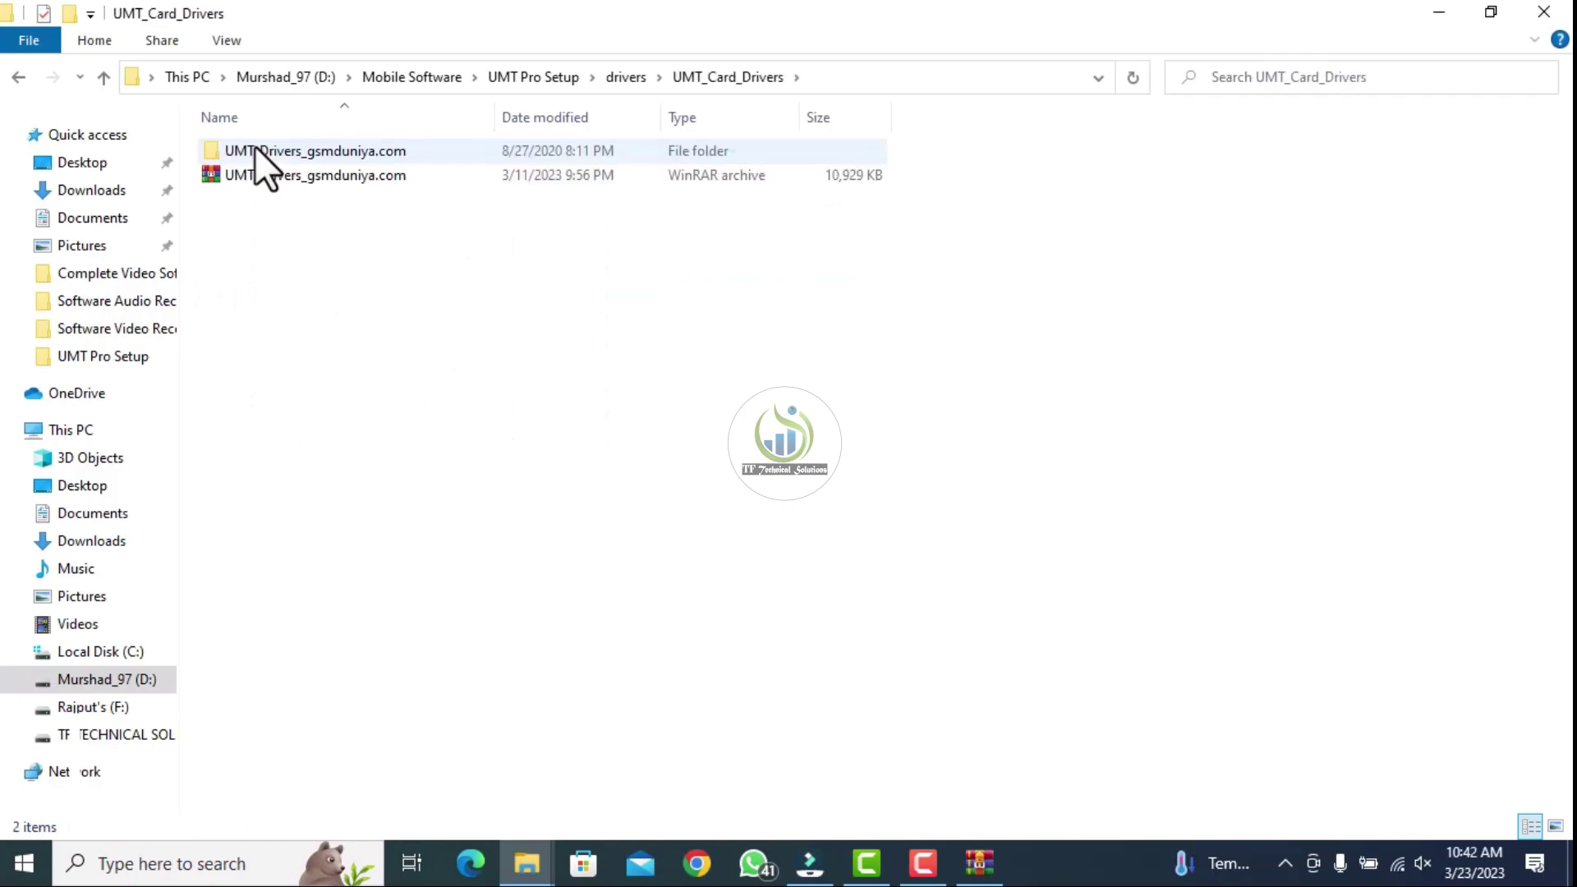
double_click(255, 147)
double_click(266, 146)
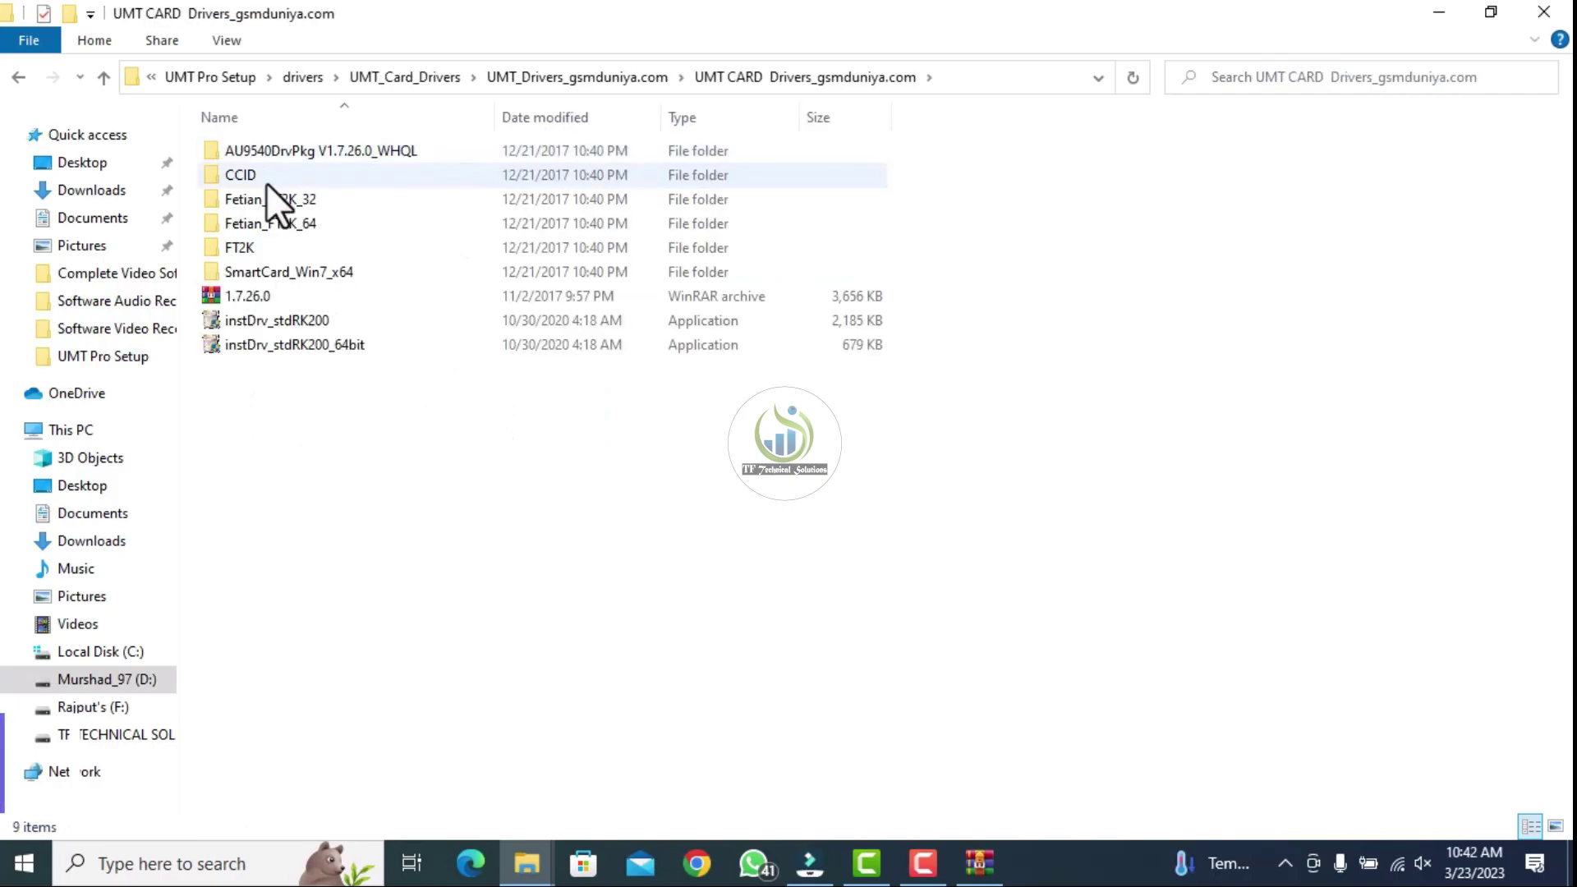
double_click(272, 223)
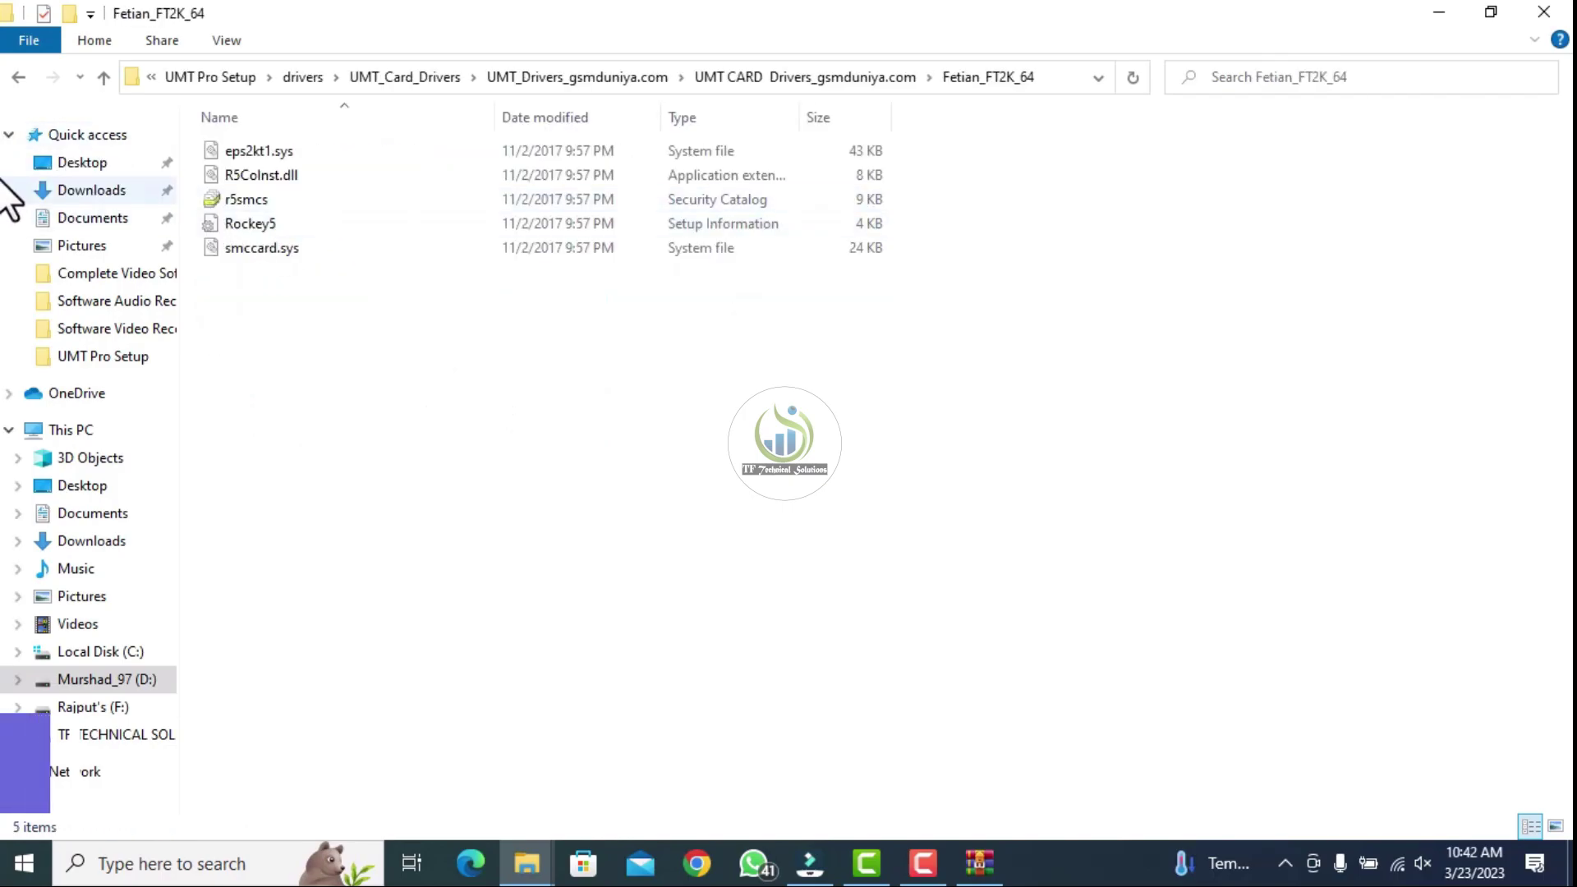
click(23, 81)
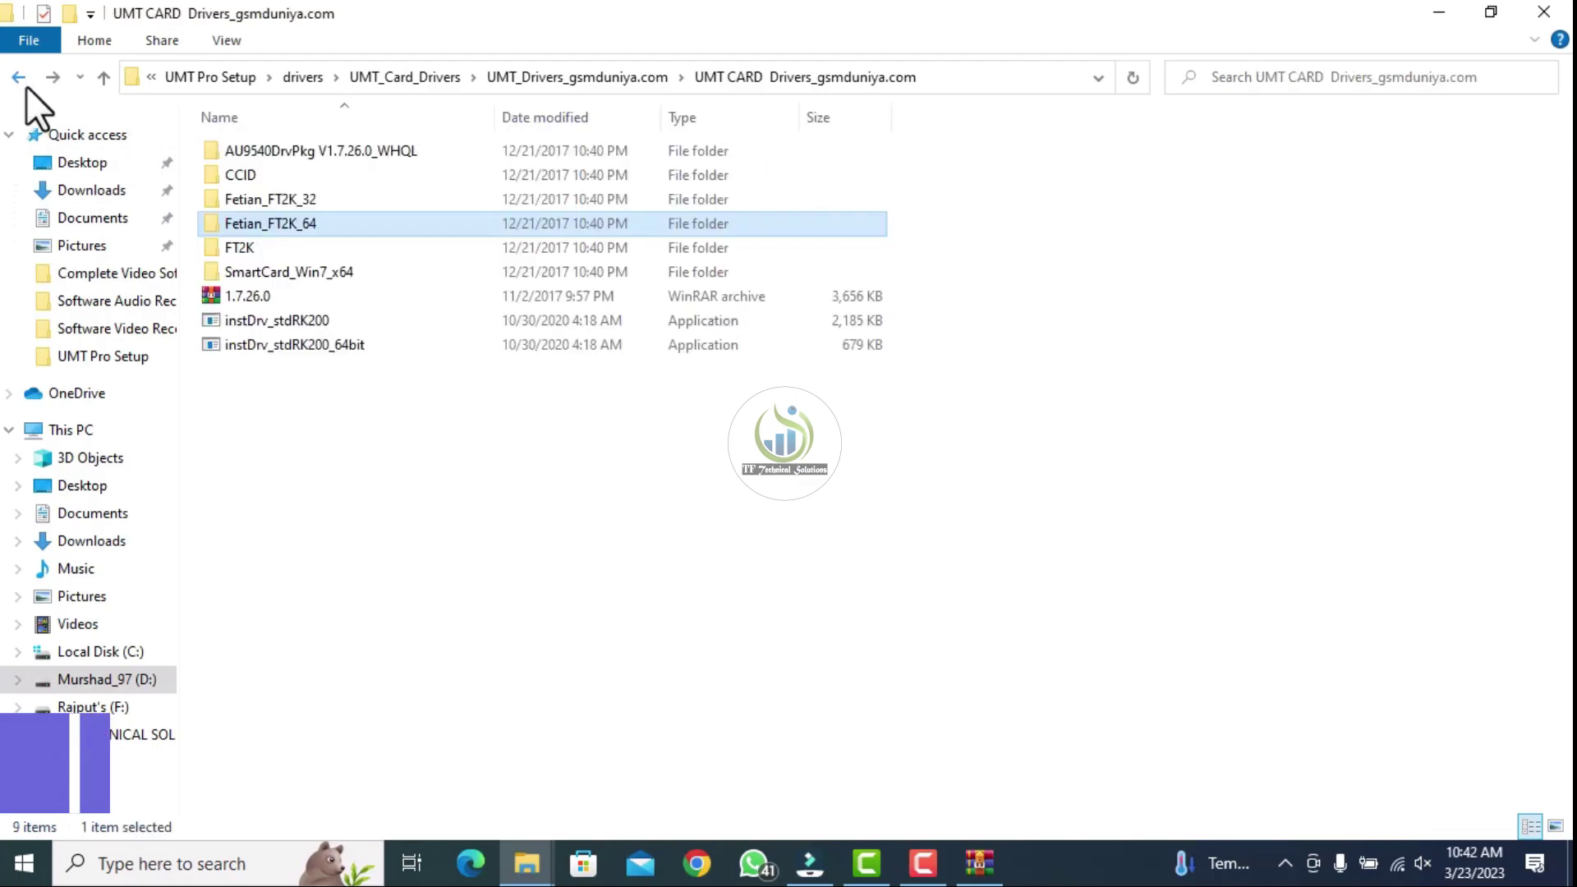
double_click(317, 342)
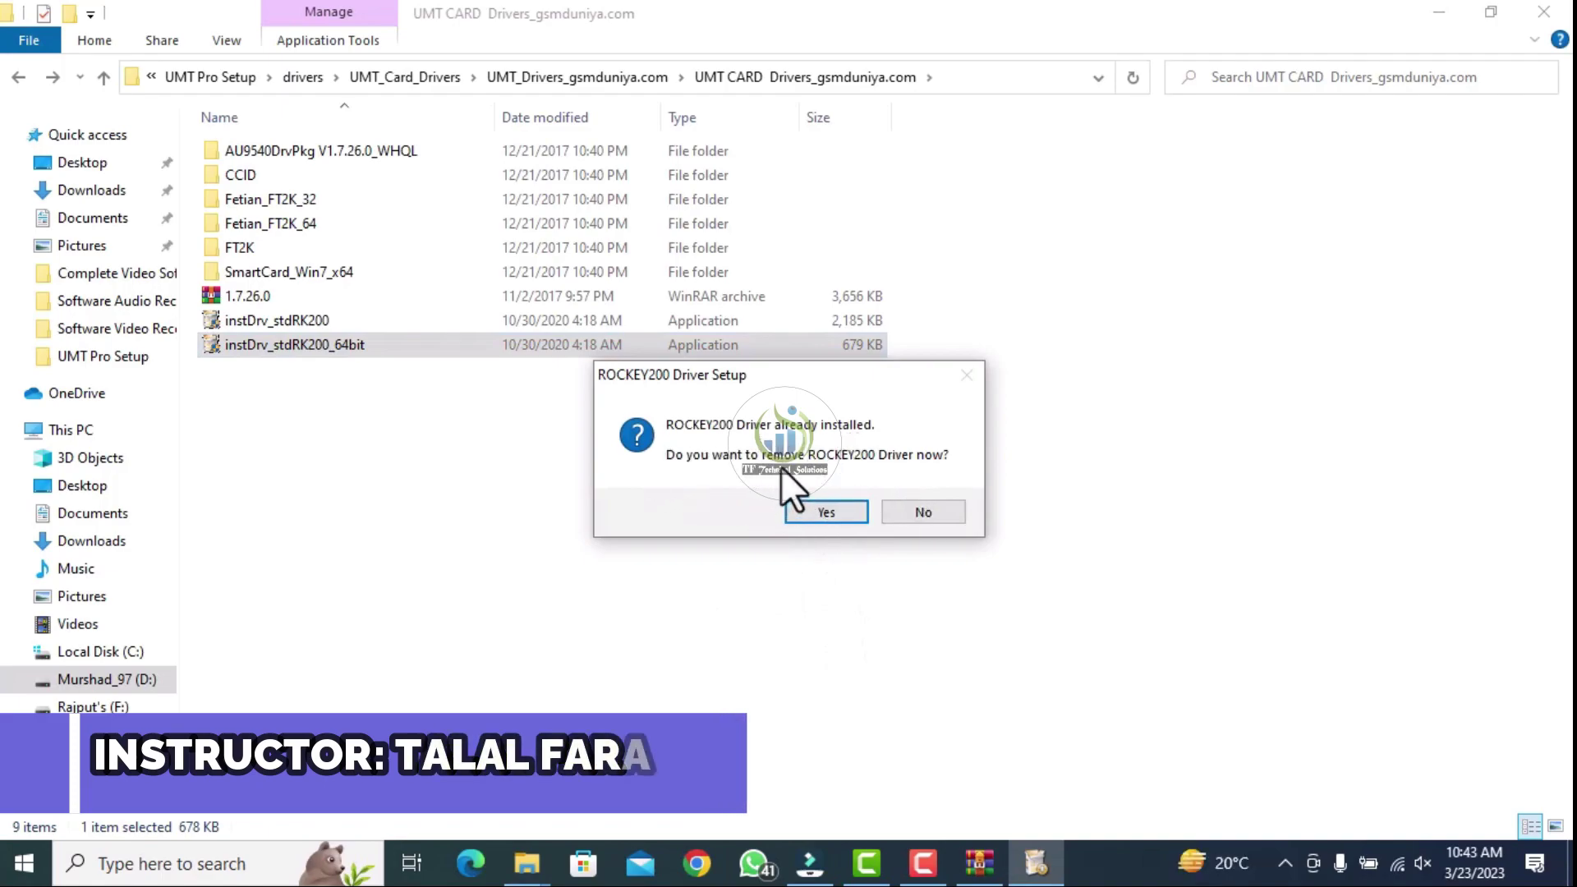
click(912, 515)
- Return from the card driver folders to the UMT Pro Setup folder
click(18, 78)
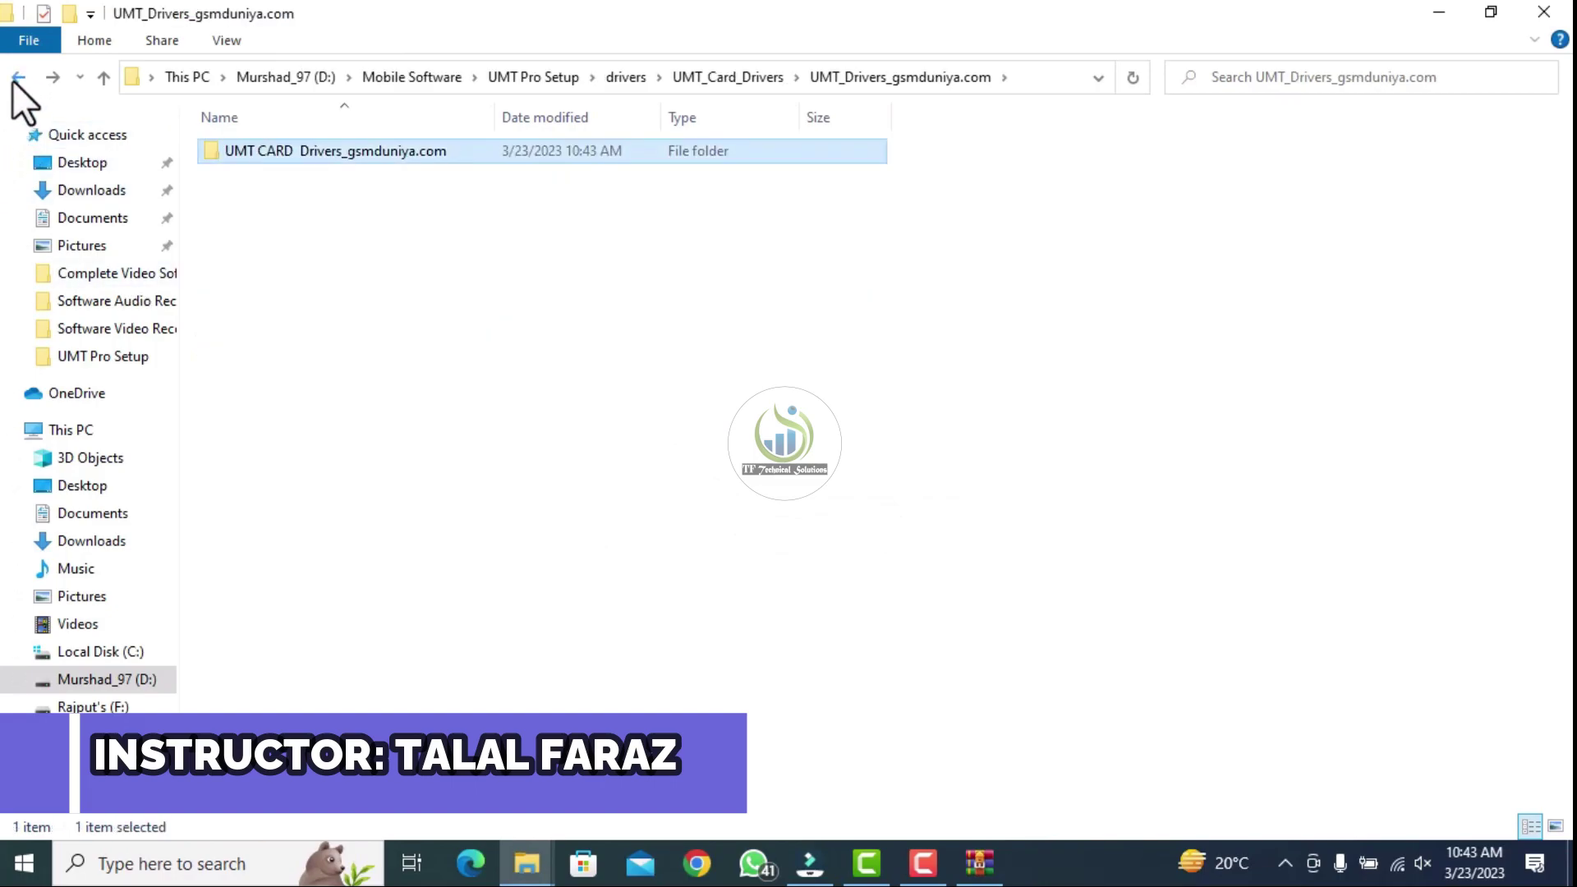
click(18, 78)
click(18, 78)
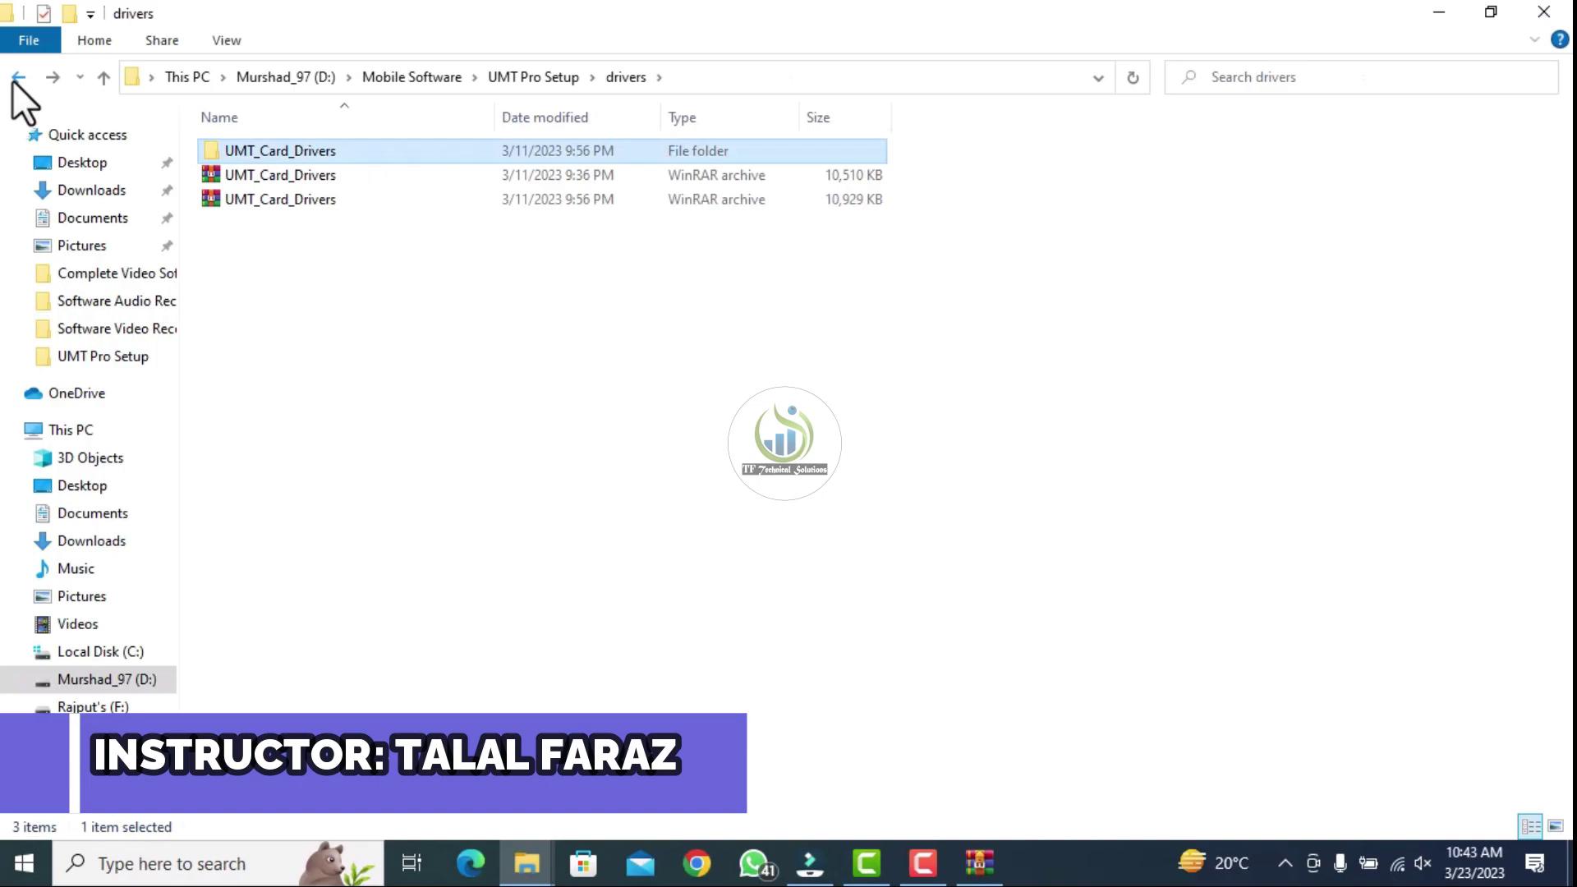
click(18, 77)
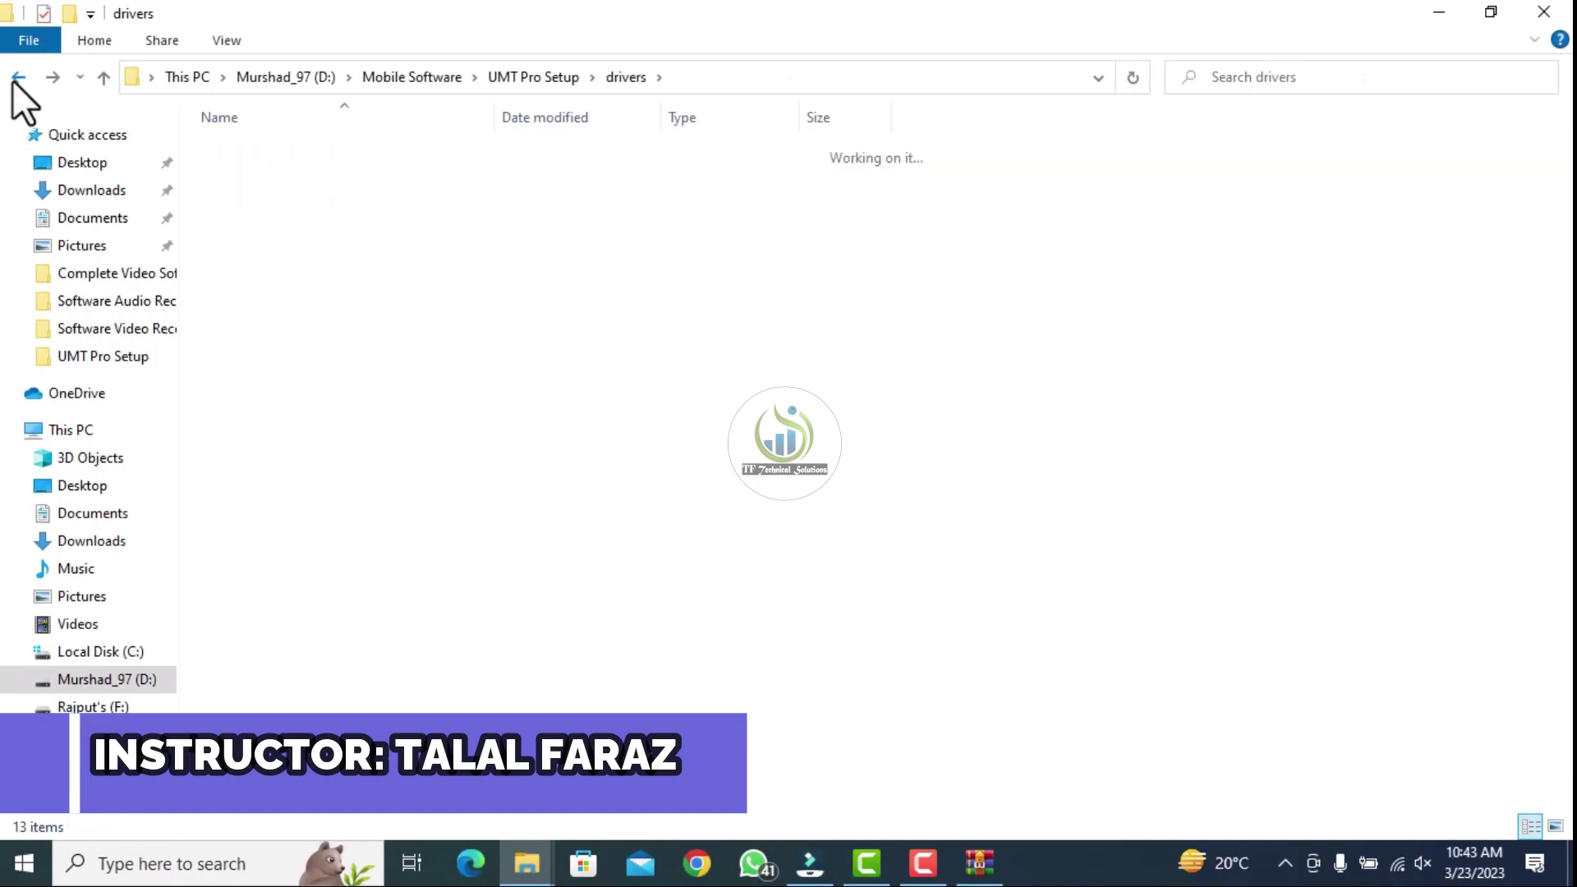